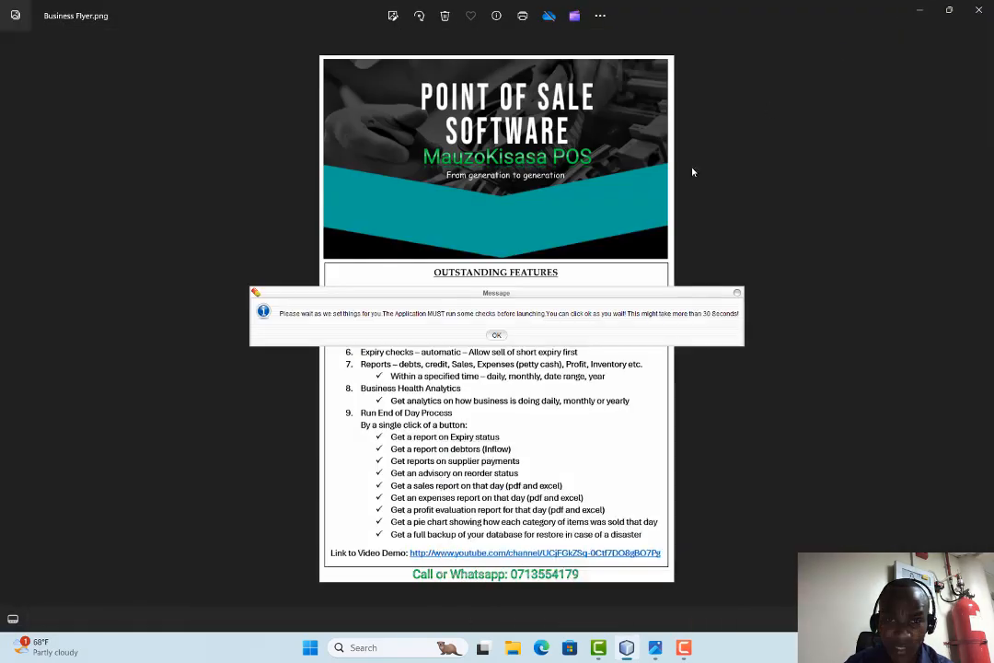
Minimize the Business Flyer image in Photos to reveal the POS startup message
click(917, 11)
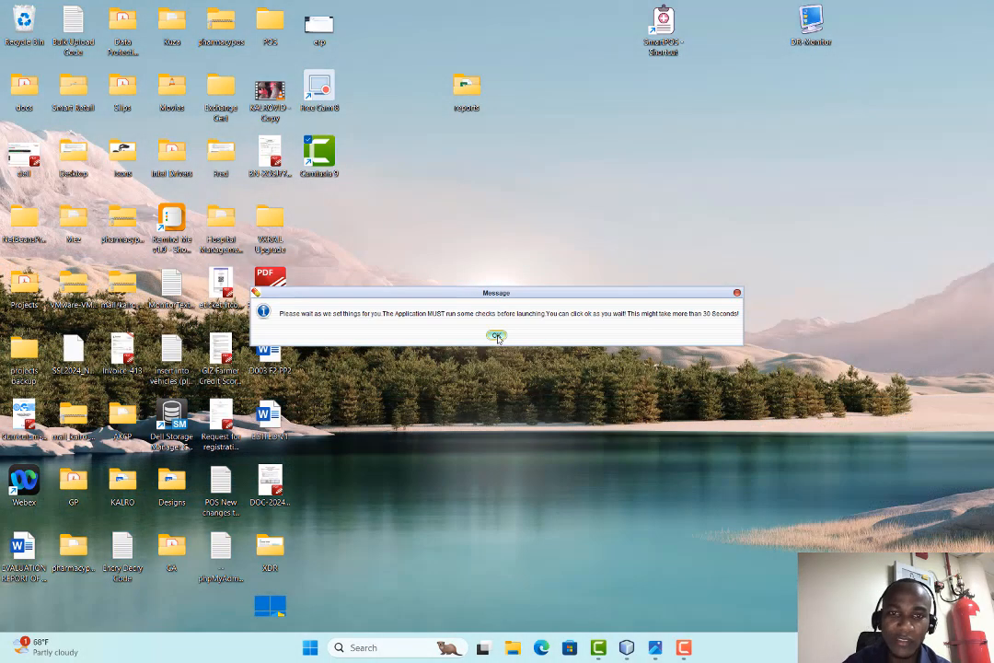
Acknowledge the startup checks, move the low-stock alert off the sales chart, then dismiss it
click(496, 337)
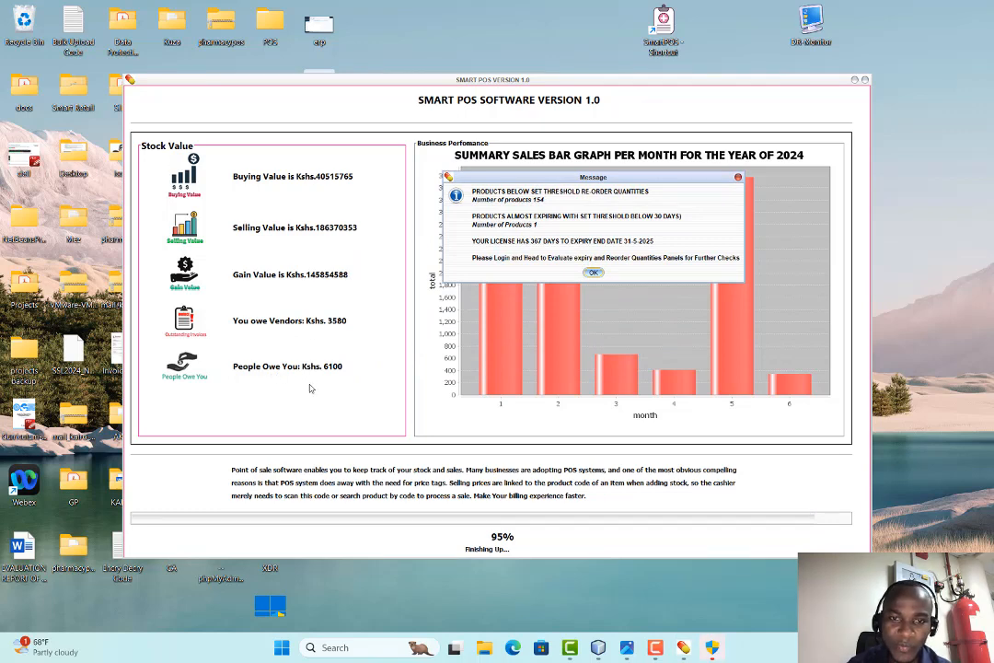
drag(572, 183, 408, 220)
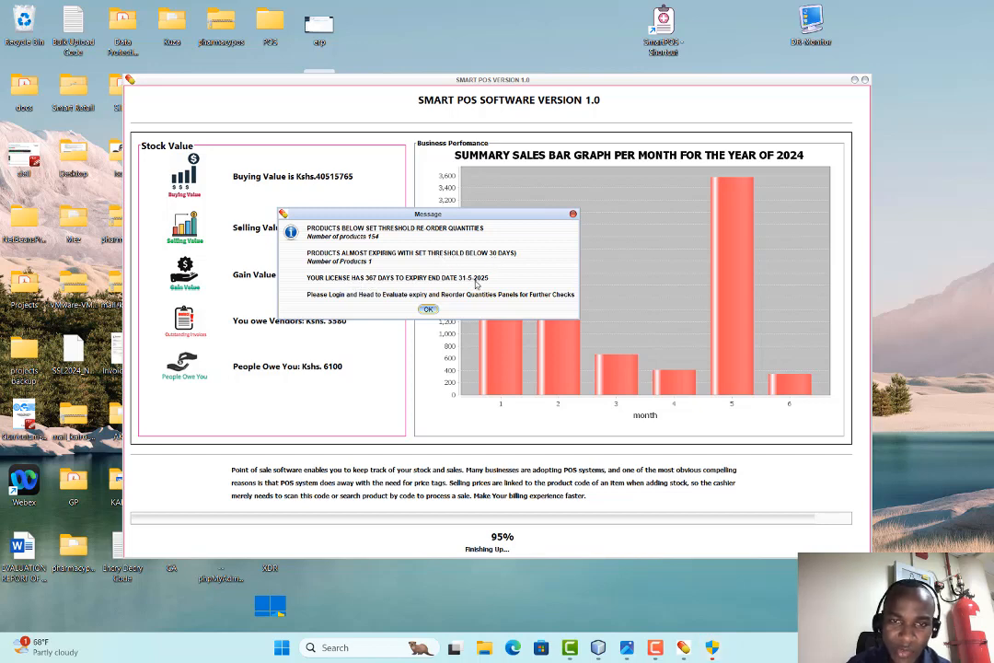
drag(368, 213, 223, 248)
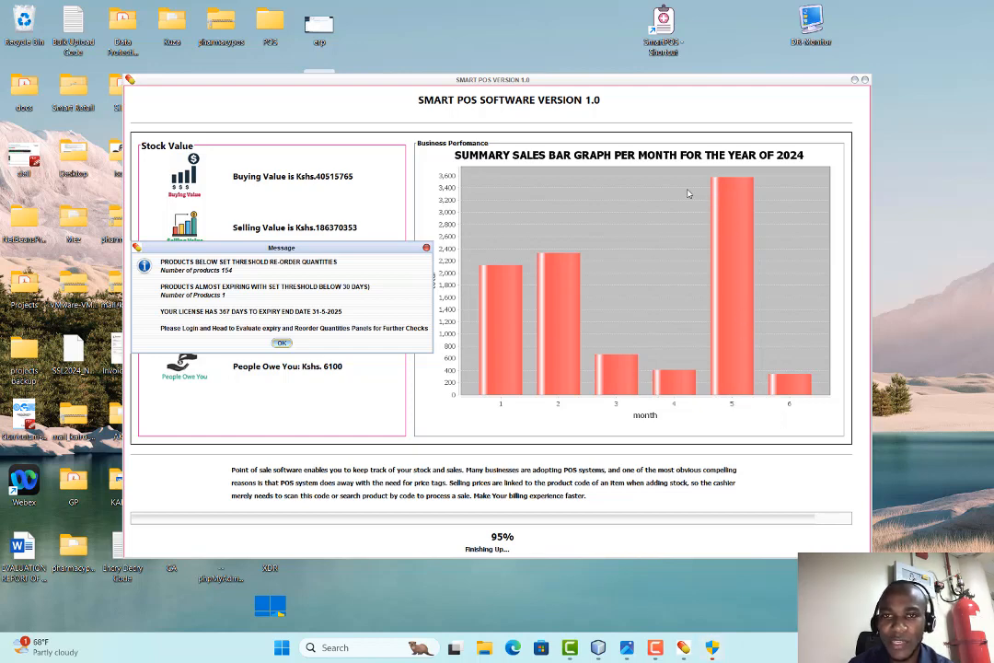
click(282, 344)
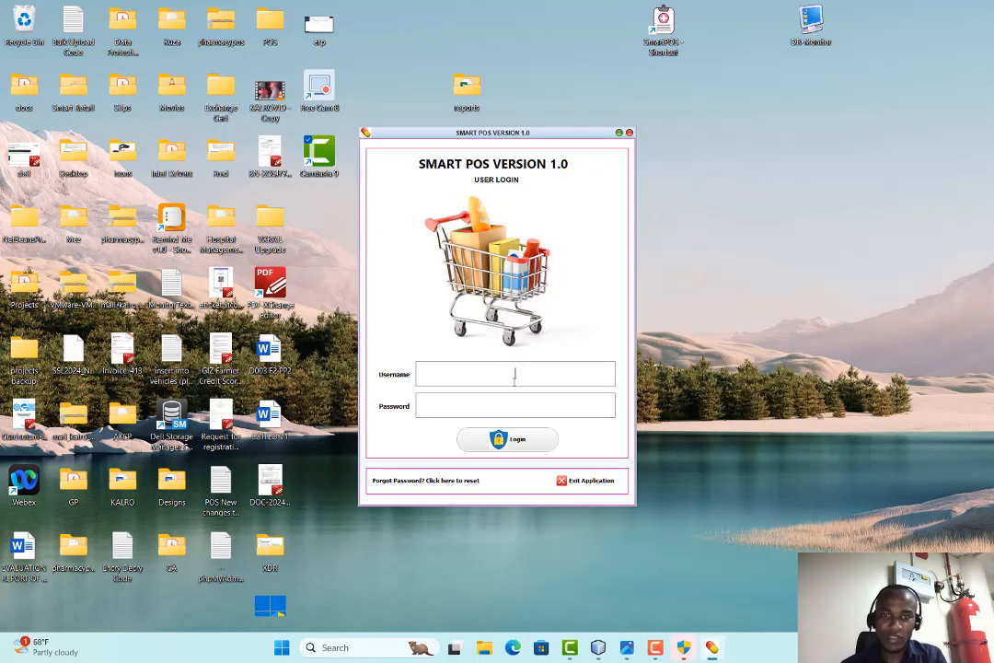
Log in with the admin username and the administrator password
click(514, 379)
text(admin)
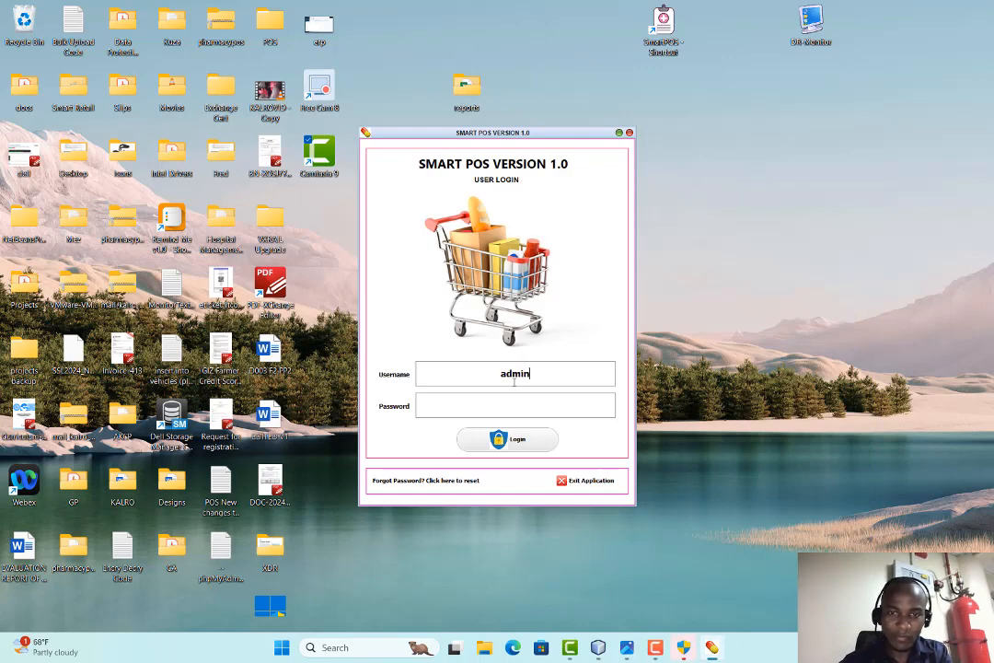
click(510, 396)
text(●●●●●)
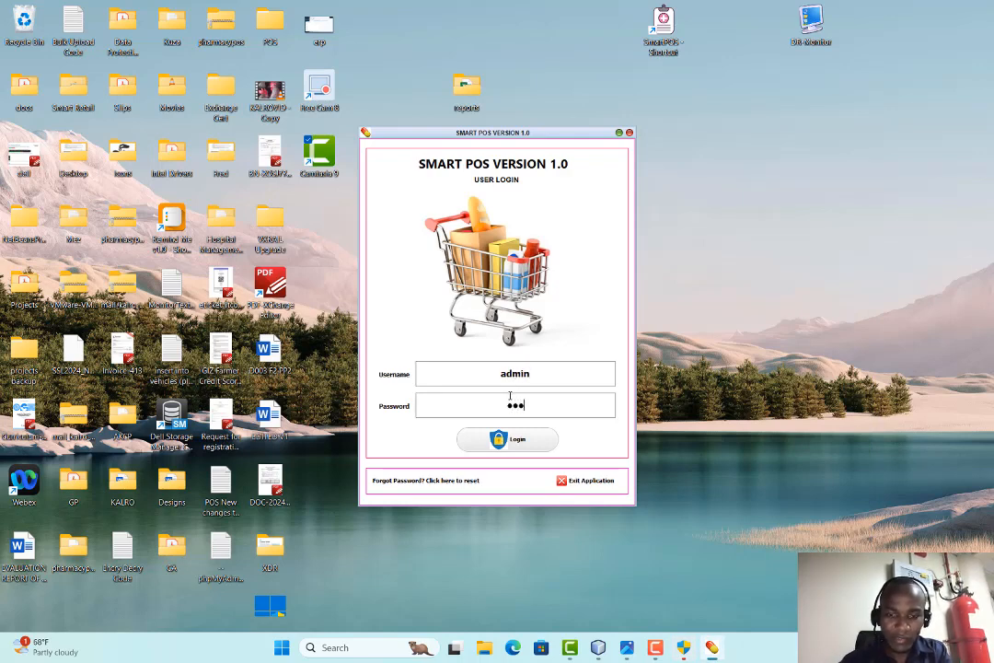
click(507, 439)
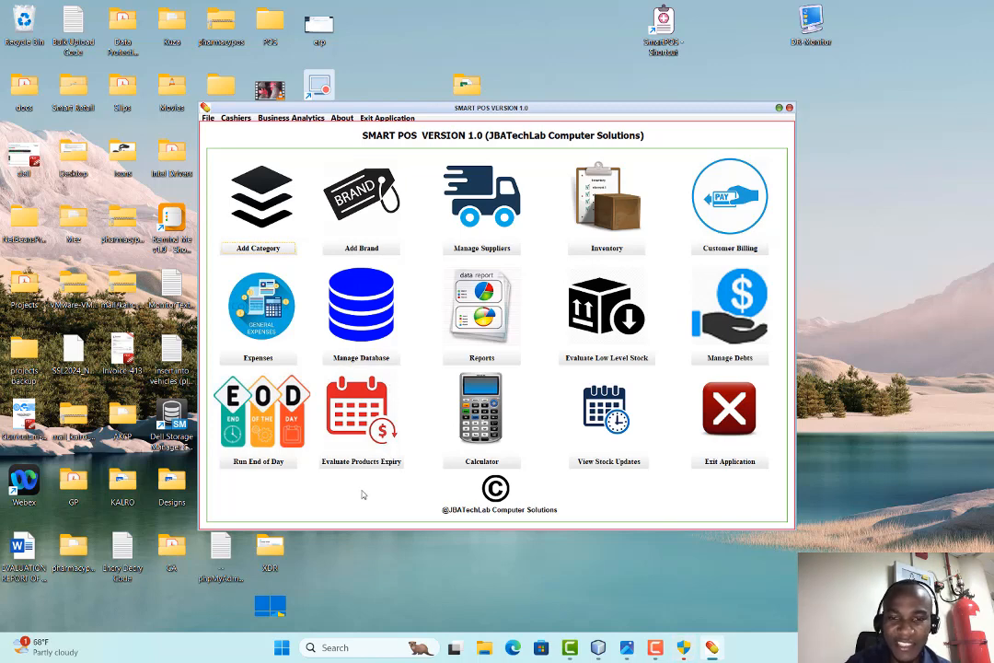
View and close the Add Category and Add Brand windows, then go to Manage Suppliers
click(260, 251)
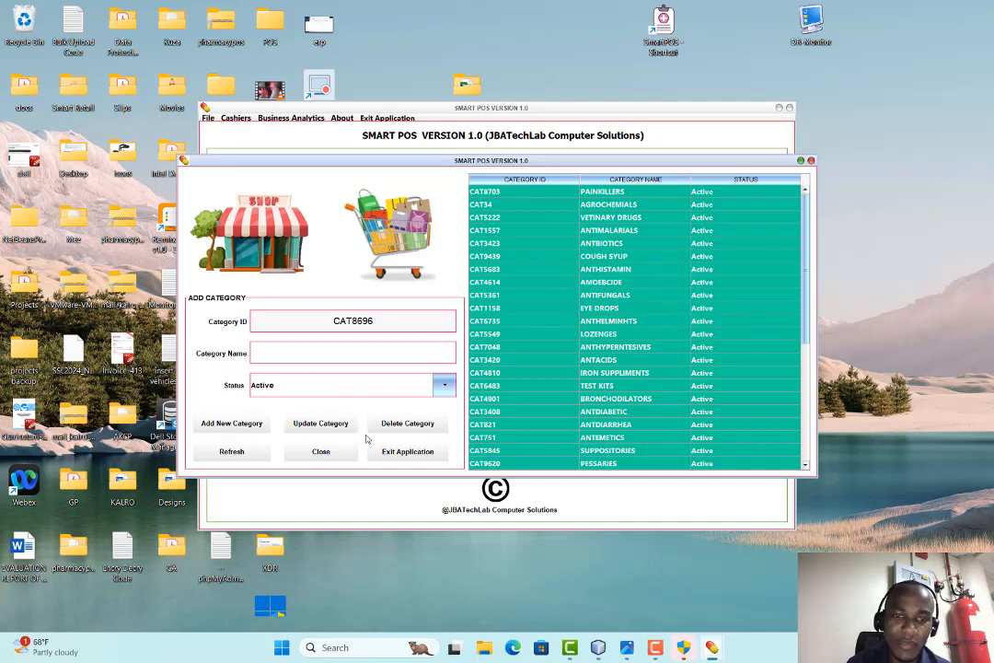
click(320, 452)
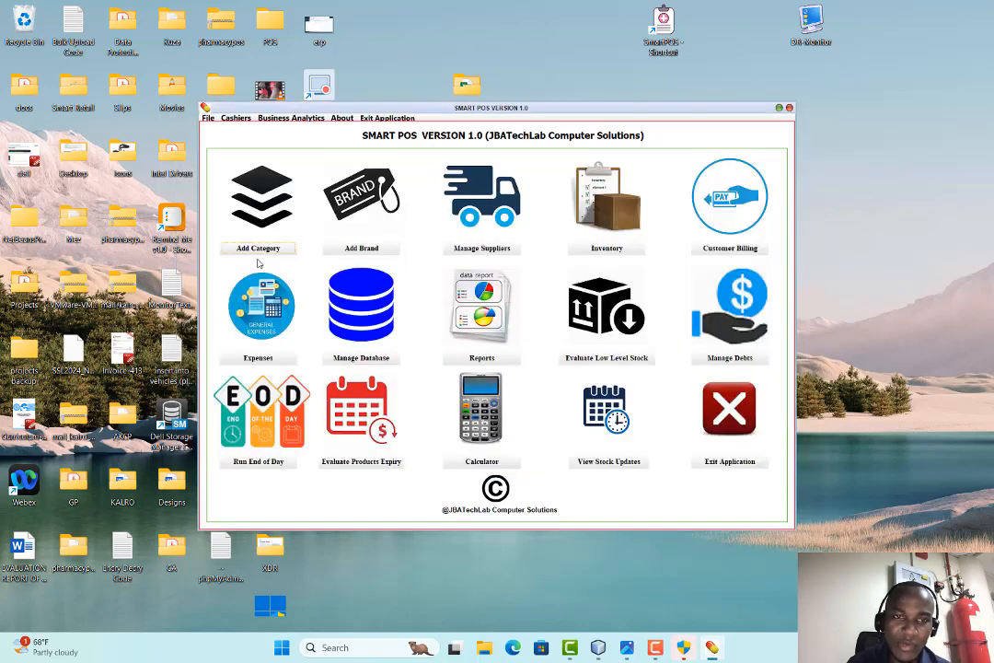
click(371, 250)
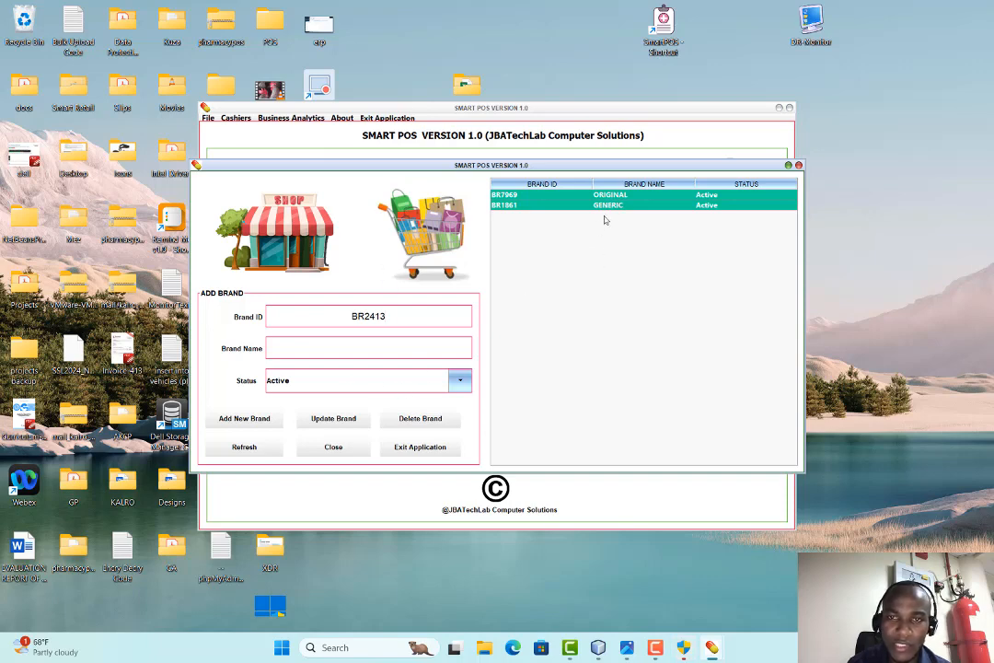
click(333, 449)
click(474, 247)
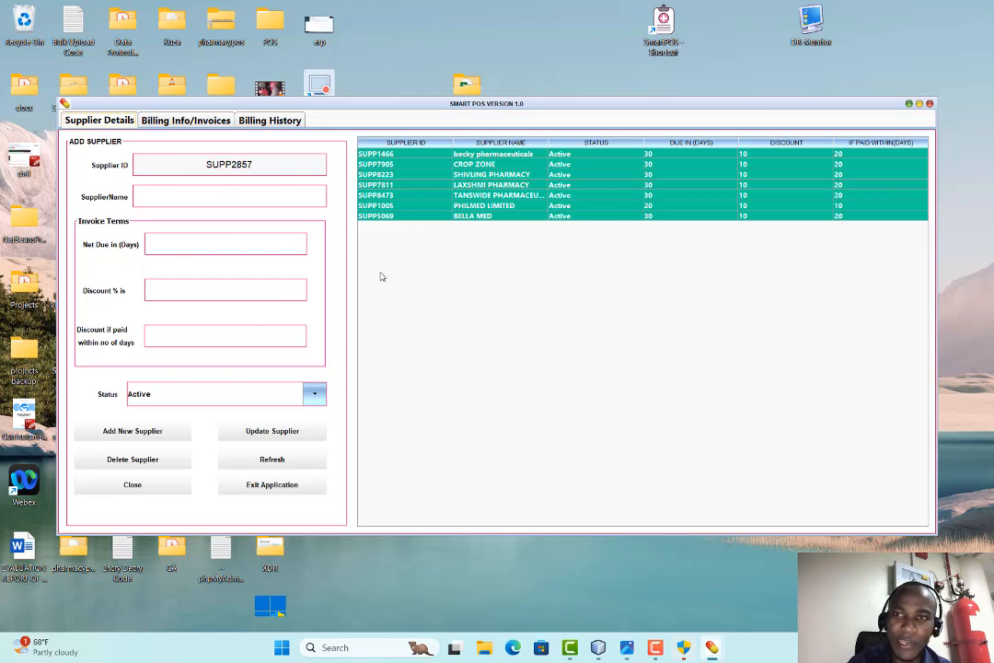
Add a 12000 CROP ZONE bill dated 29 May 2024 with reference WER454REE
click(187, 121)
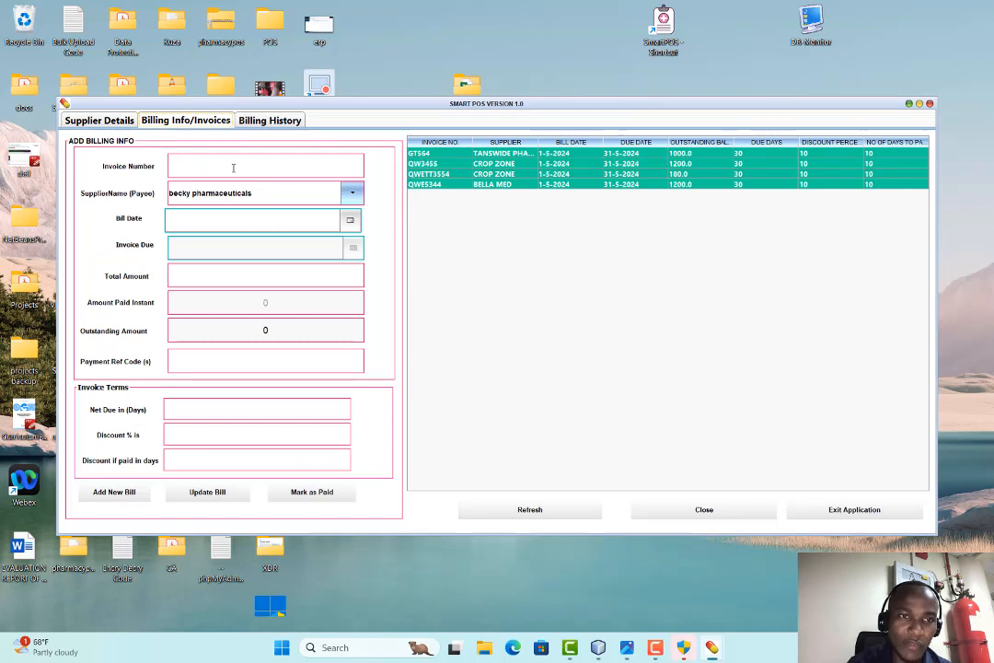
click(272, 197)
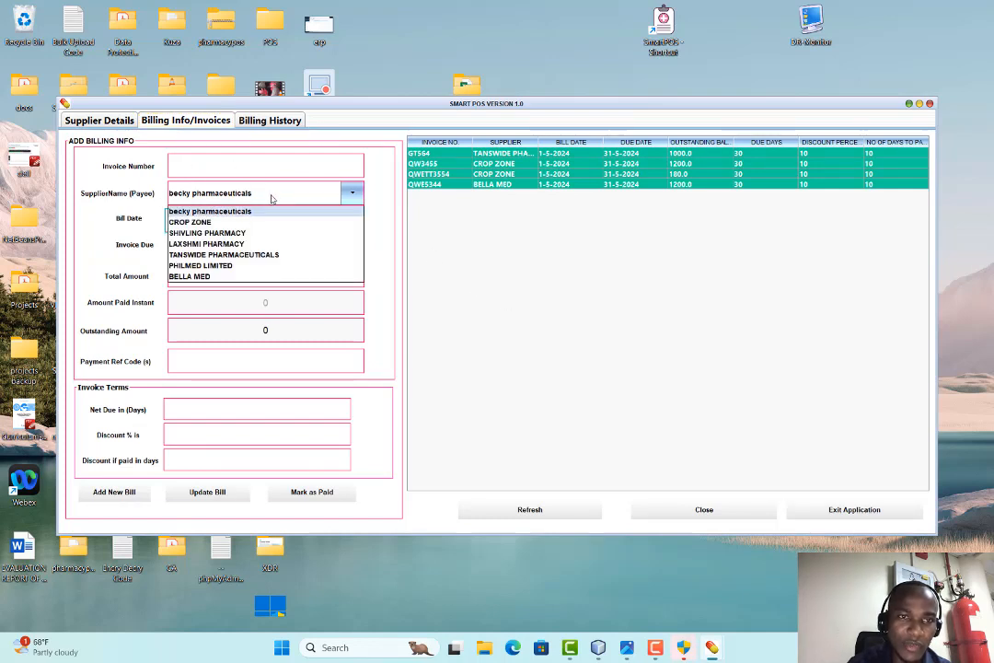
click(232, 222)
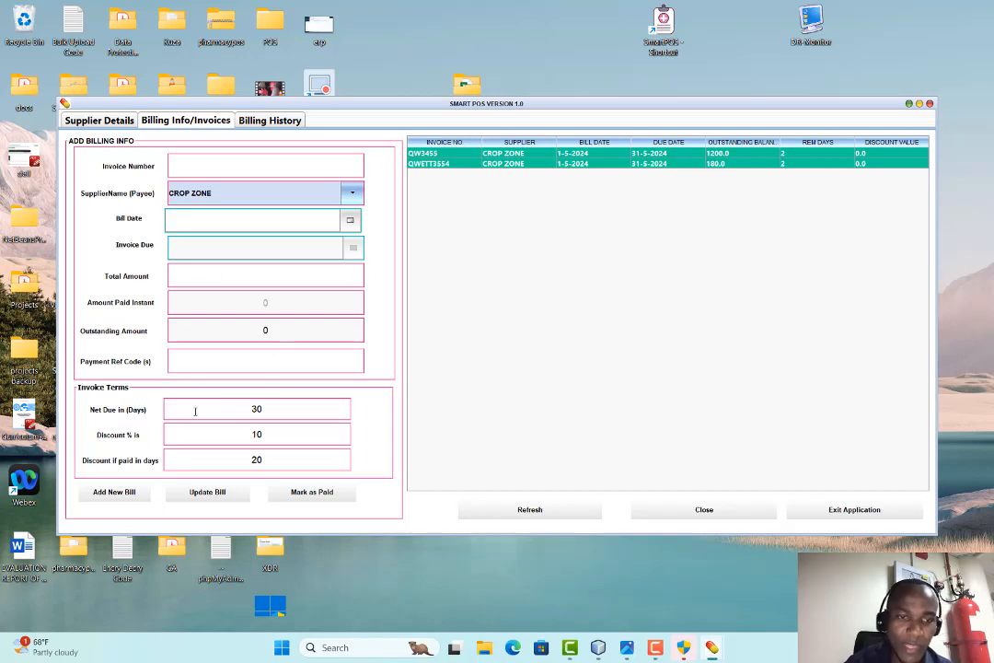
click(350, 223)
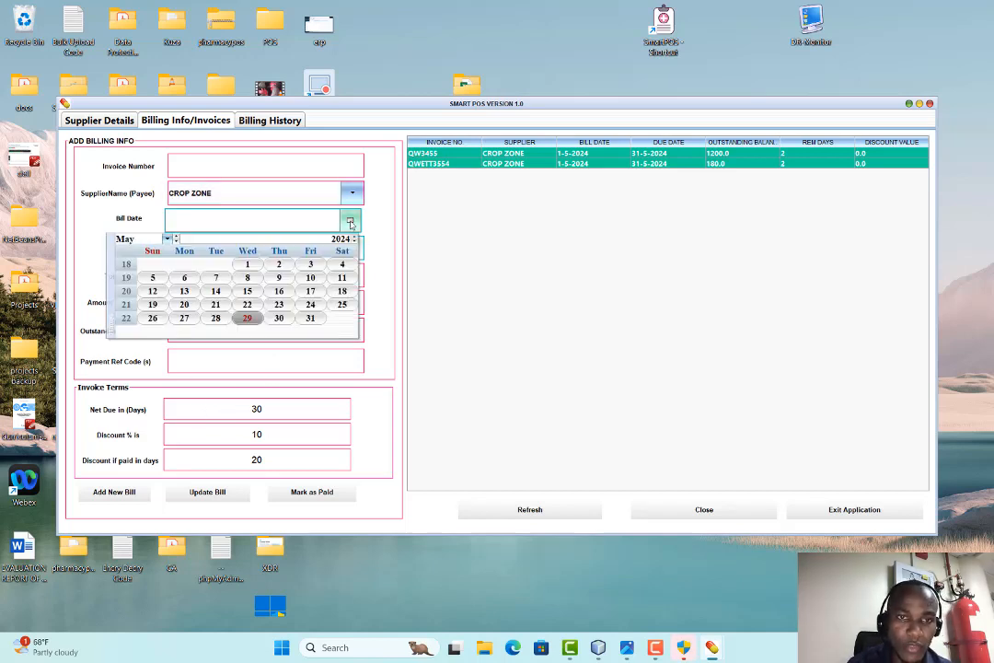
click(247, 317)
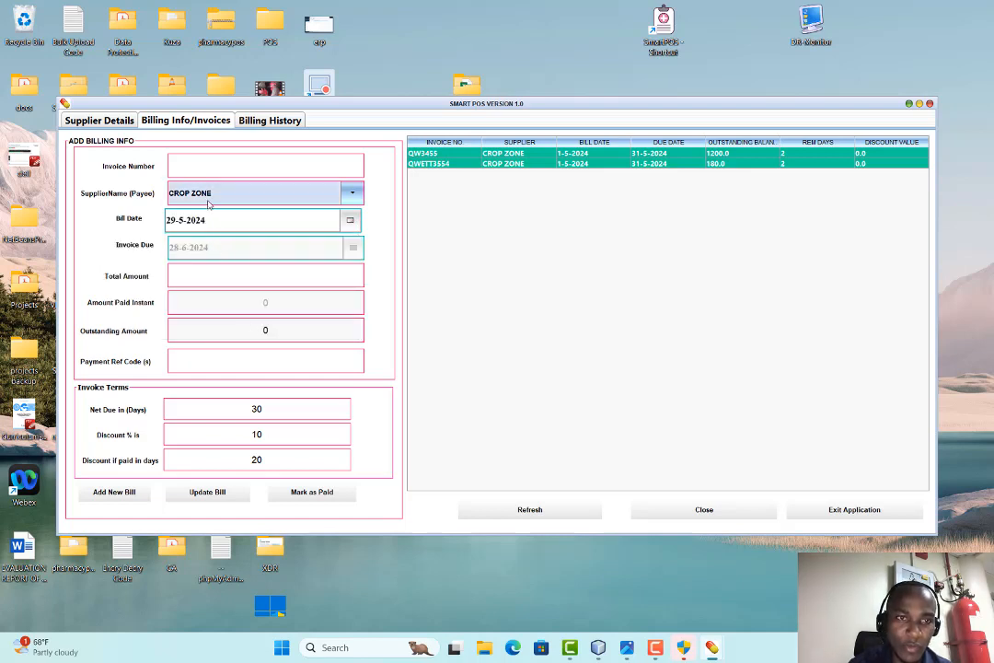
double_click(261, 411)
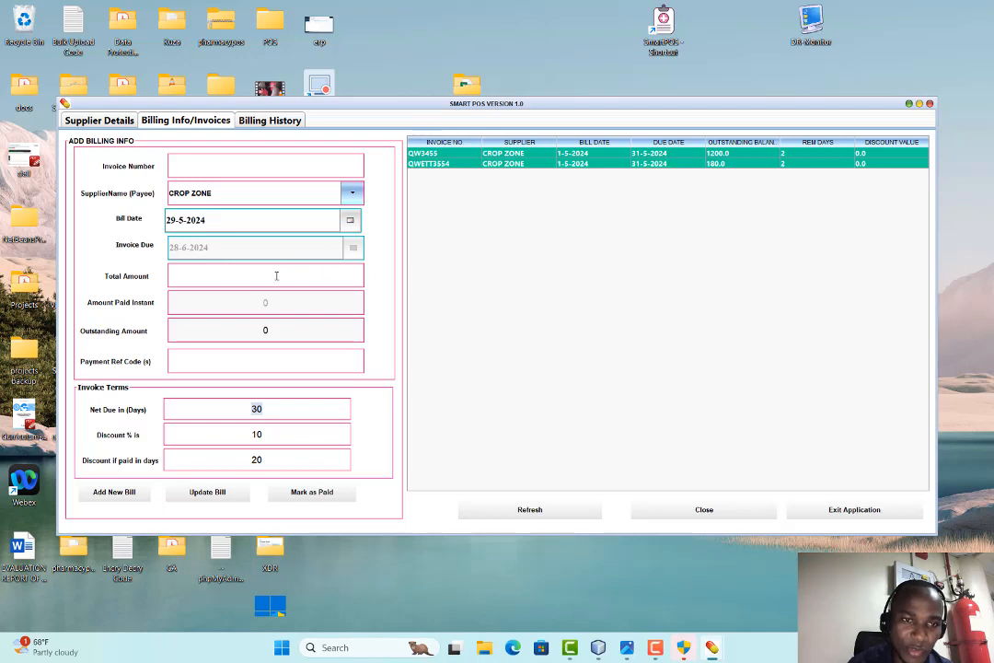
click(244, 281)
text(12000)
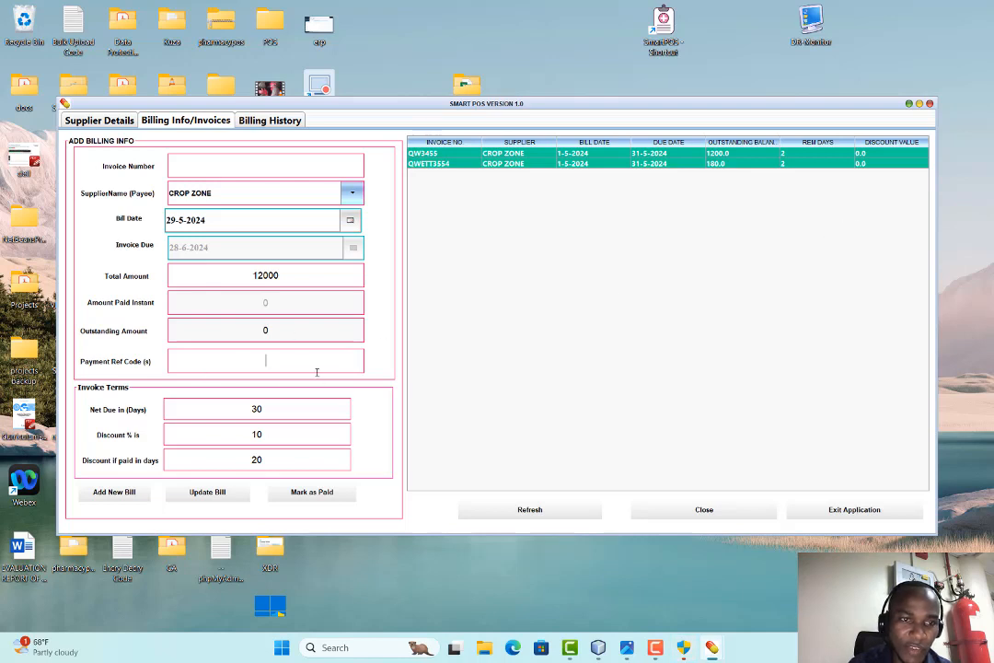
text(WER454REE)
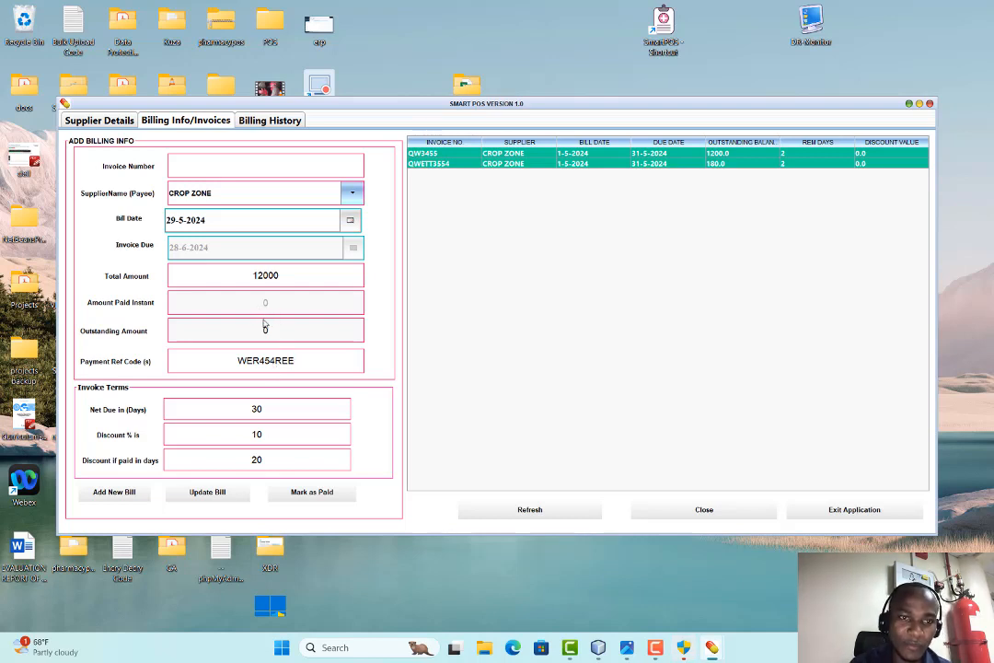
click(114, 495)
click(496, 335)
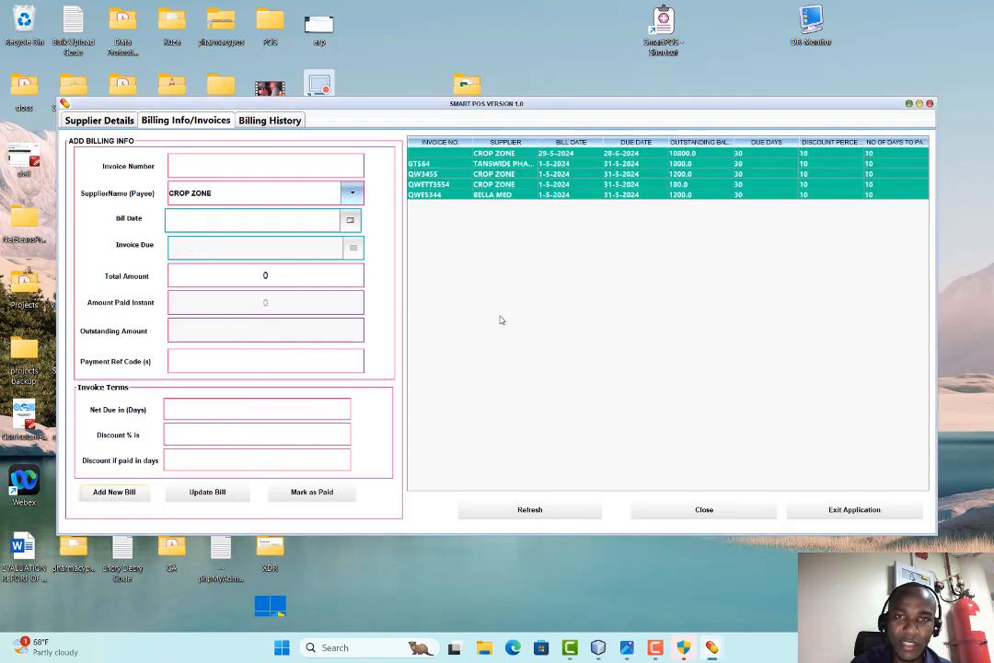
Load the BELLA MED invoice, enter 100 paid upfront and reference QWETR456, and save it
click(353, 192)
click(206, 276)
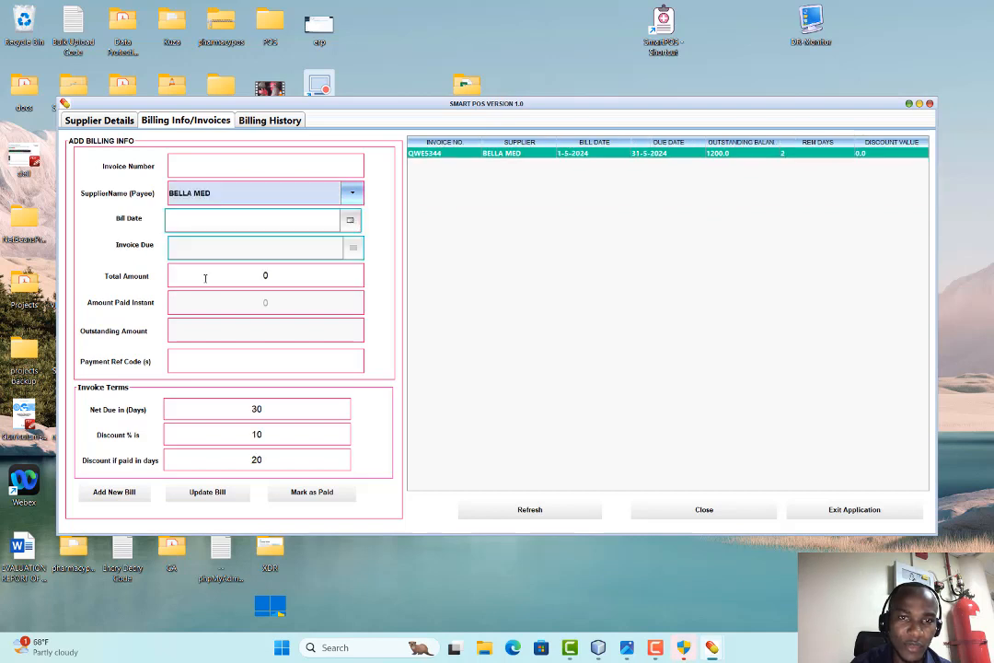
click(500, 155)
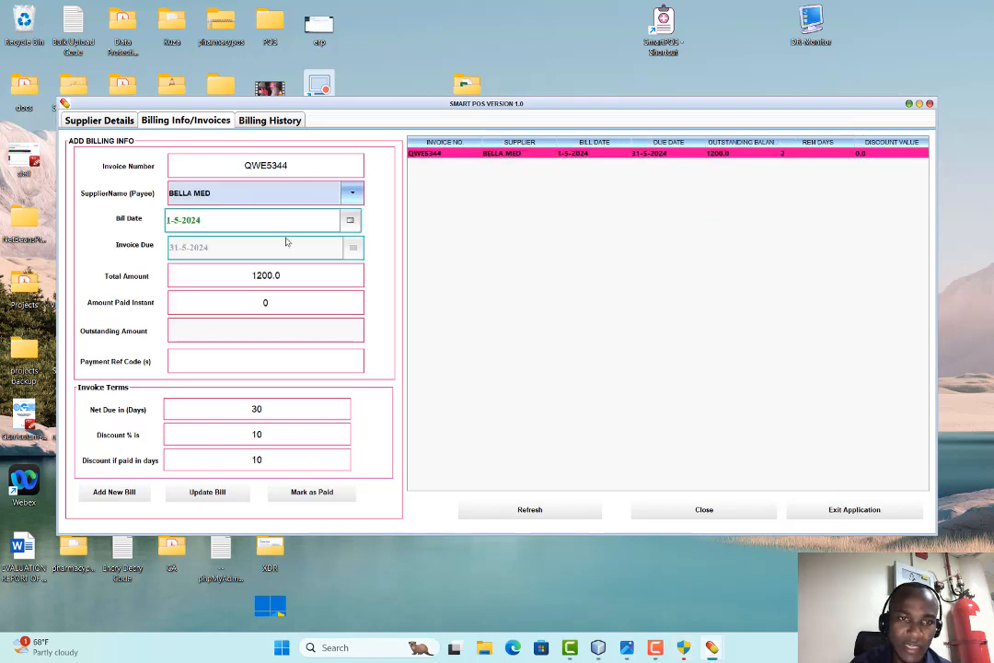
click(265, 301)
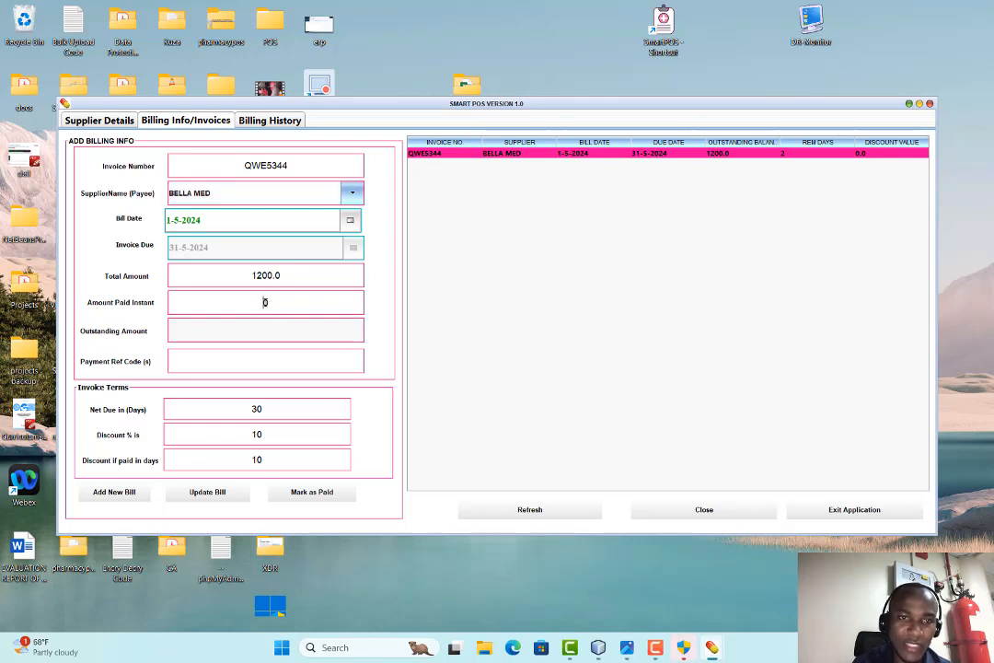
text(100)
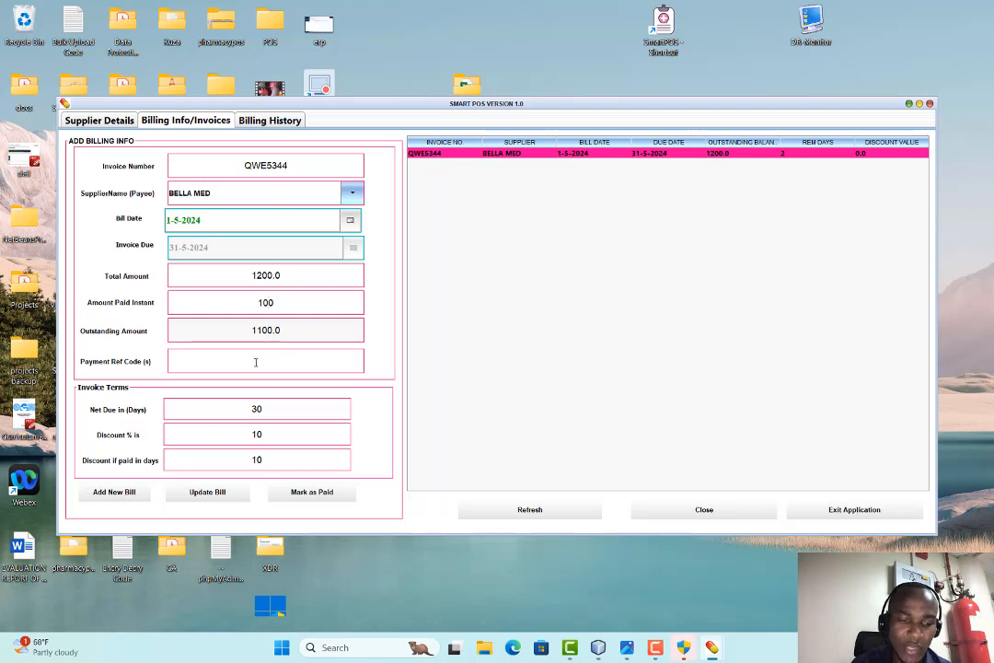
text(QWETR456)
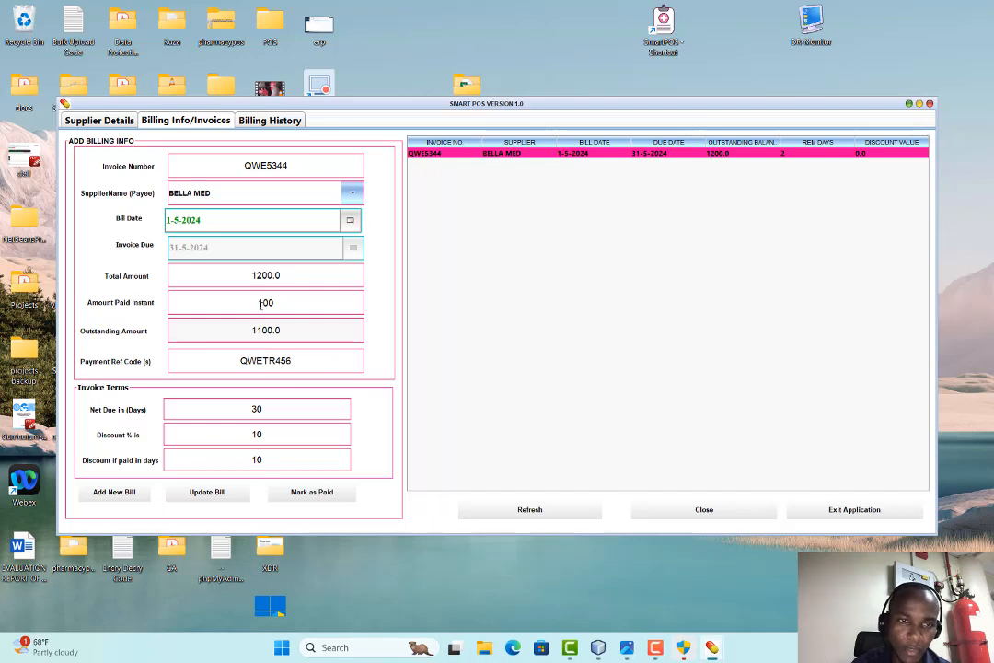
click(202, 497)
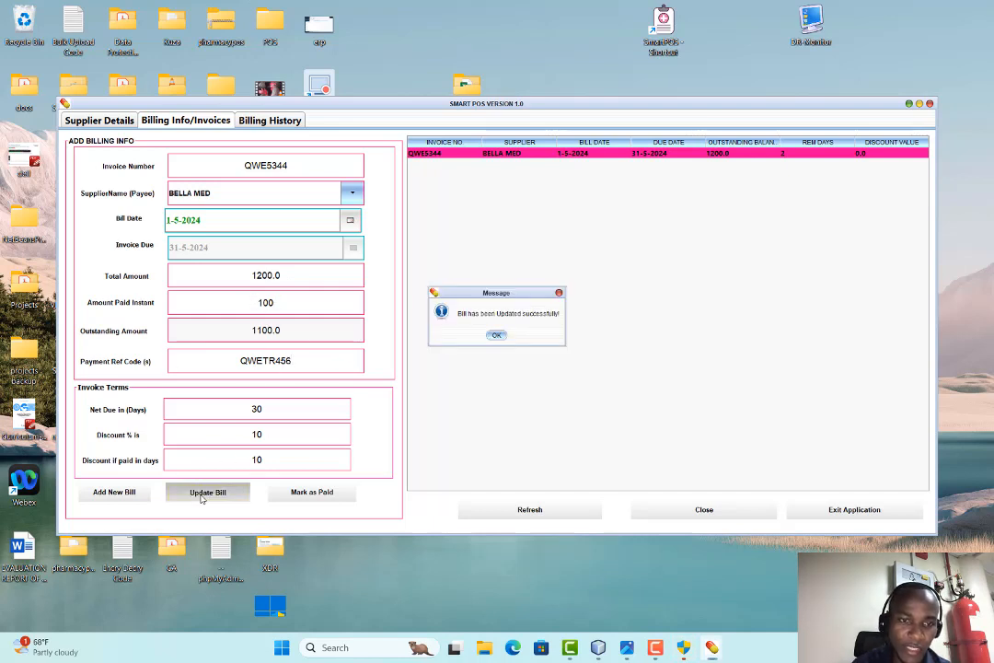
click(495, 335)
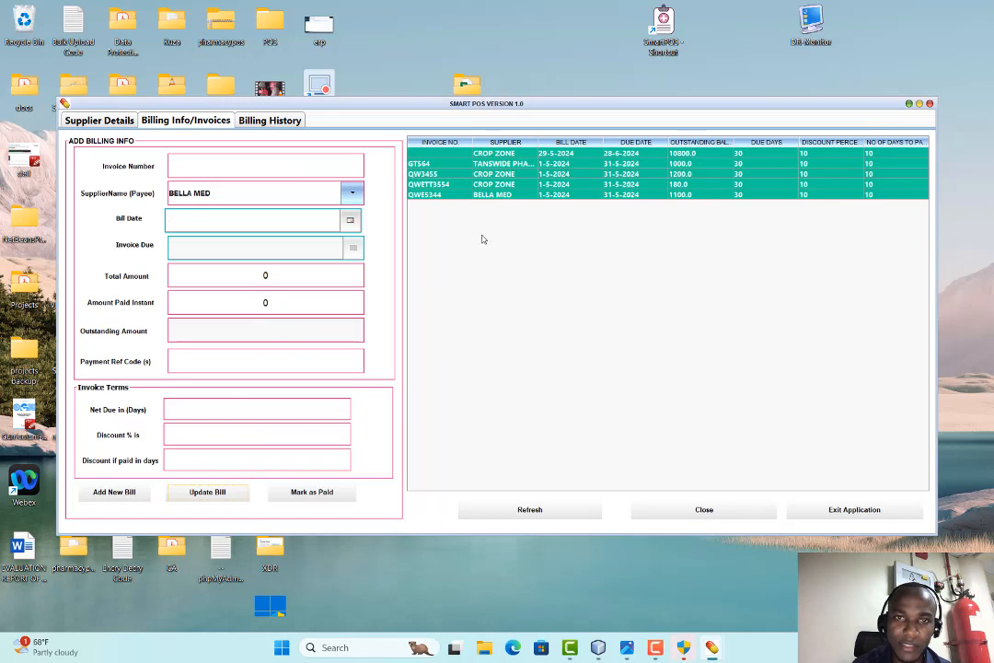
Reload the updated BELLA MED invoice and edit its discount-if-paid-in-days value
click(352, 192)
click(205, 277)
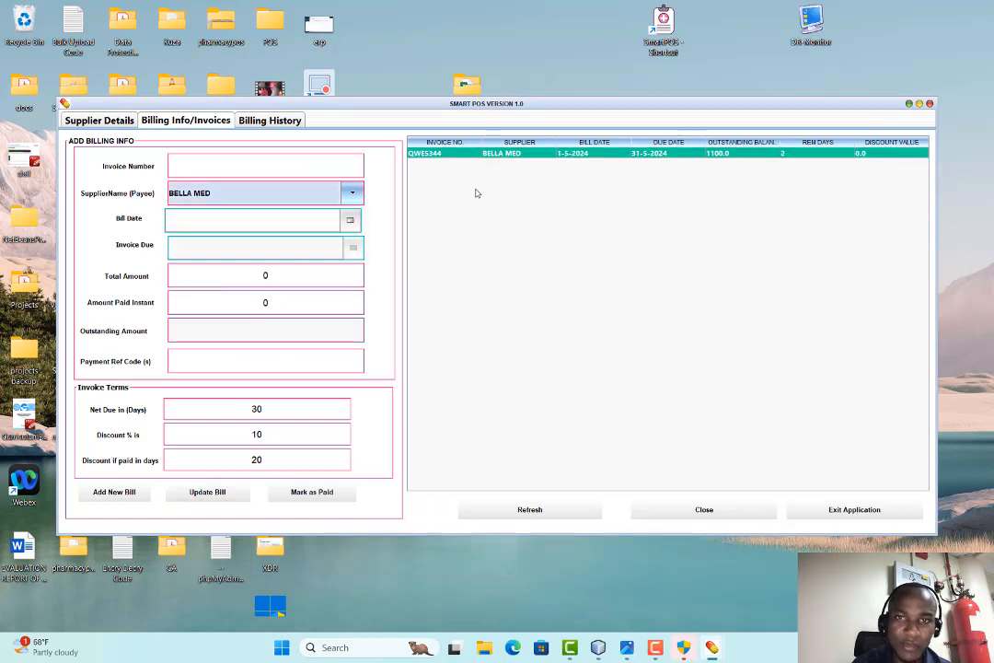
click(460, 153)
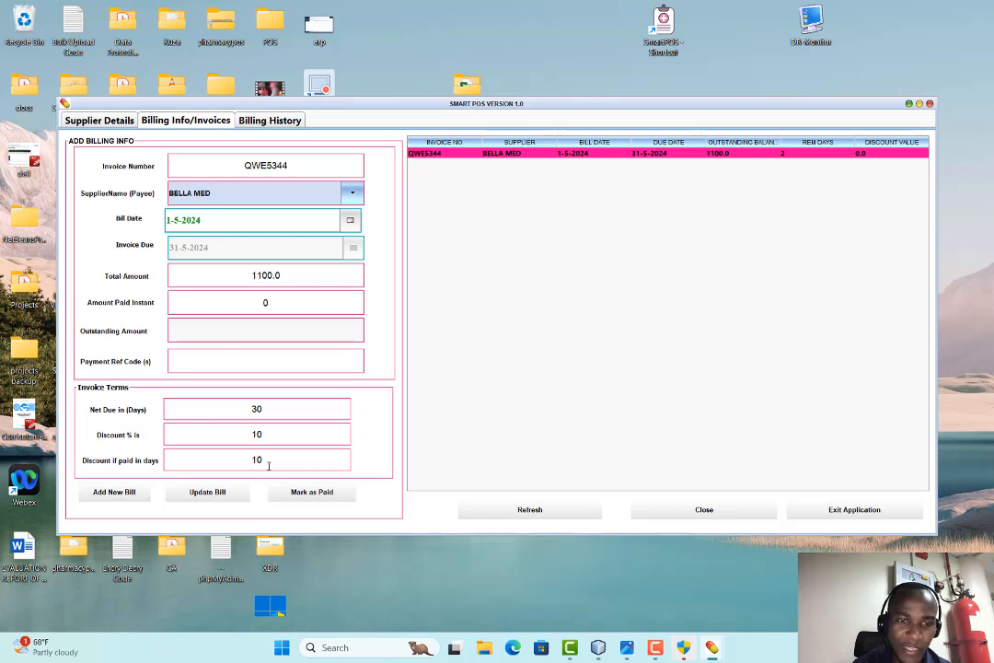
click(253, 461)
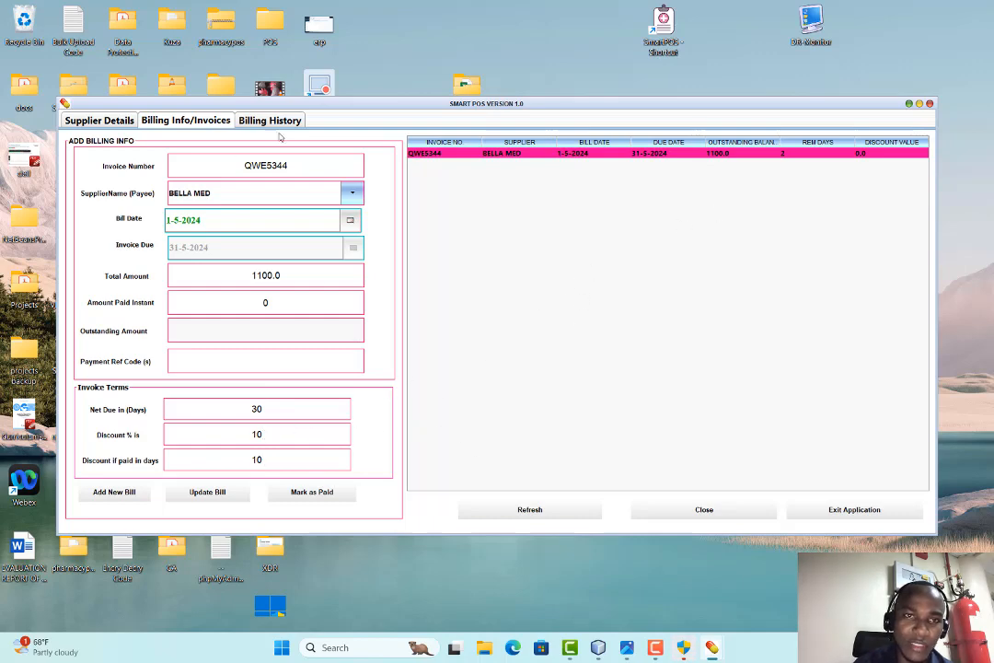
click(241, 118)
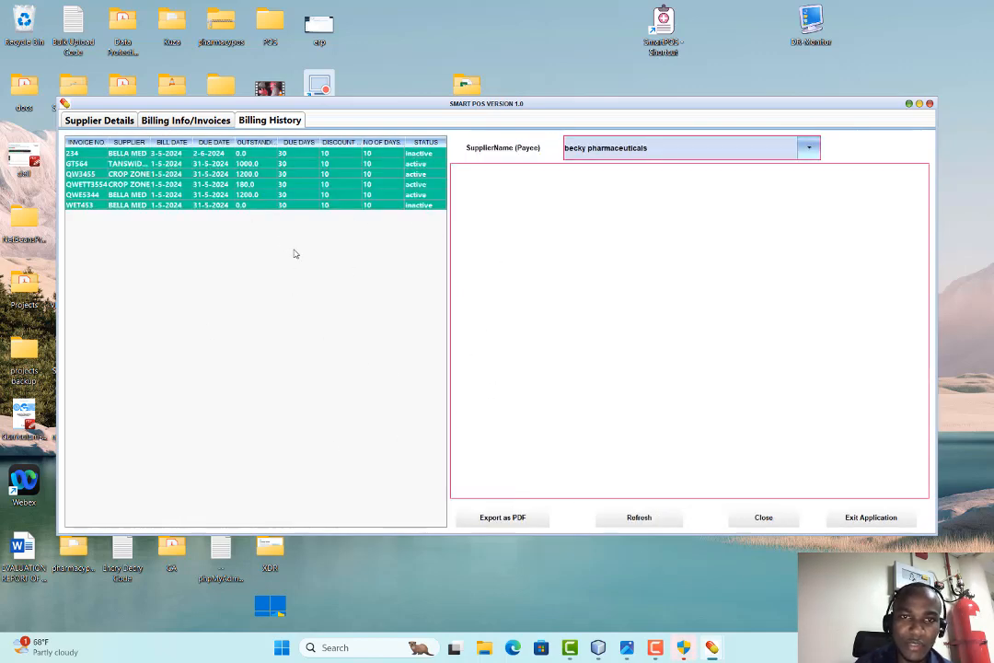
Filter the billing history to CROP ZONE, showing its three bills and the outstanding-balance chart
click(652, 154)
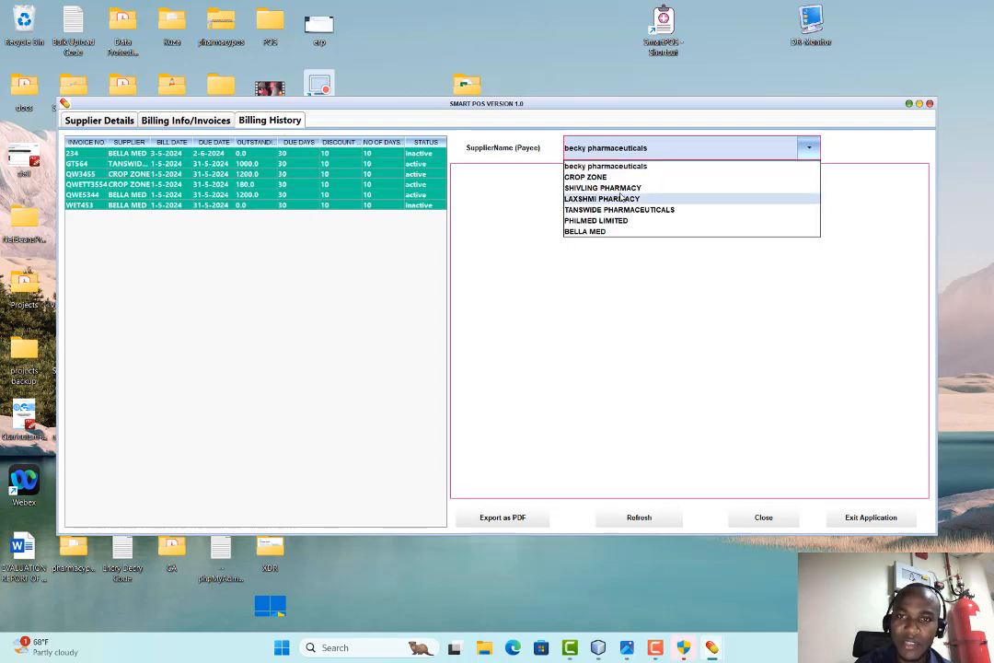
click(606, 178)
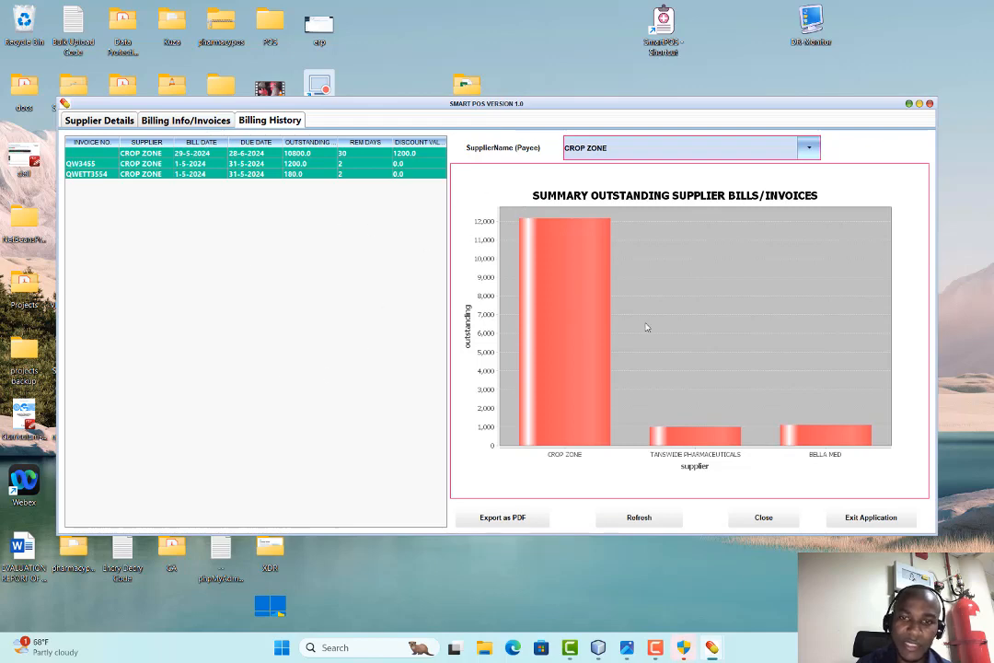
Close the billing history and browse the Drugs Inventory product grid
click(763, 516)
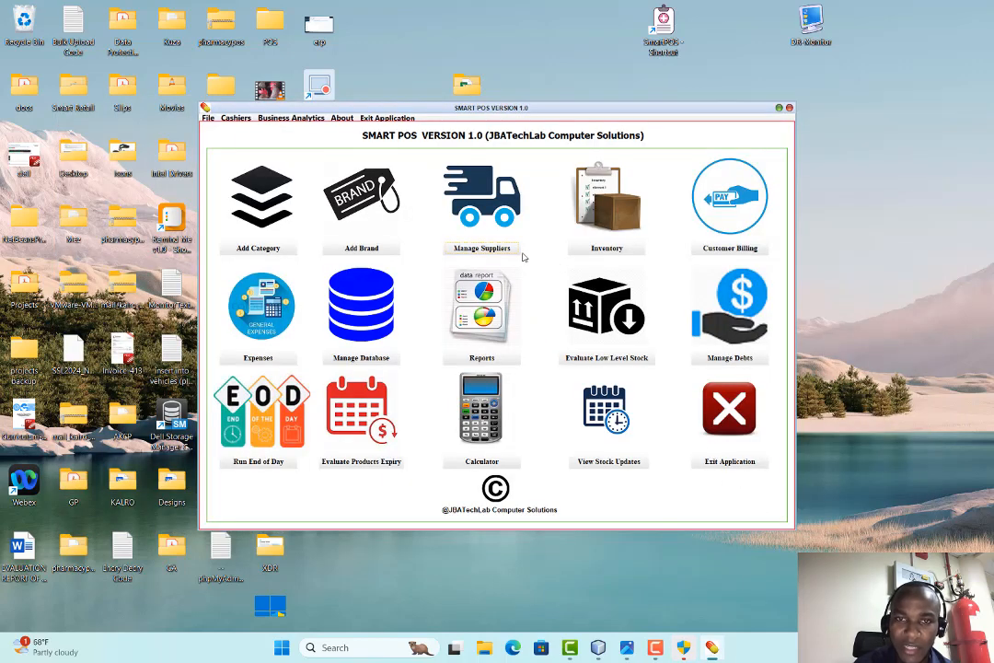
click(598, 251)
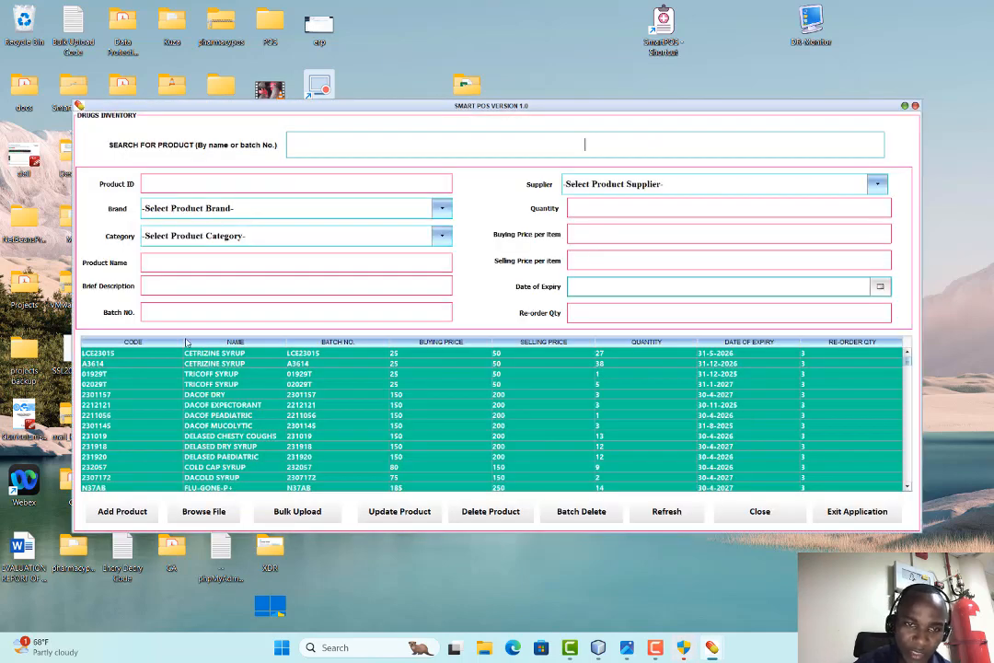
scroll(467, 429, down, 10)
scroll(460, 419, down, 8)
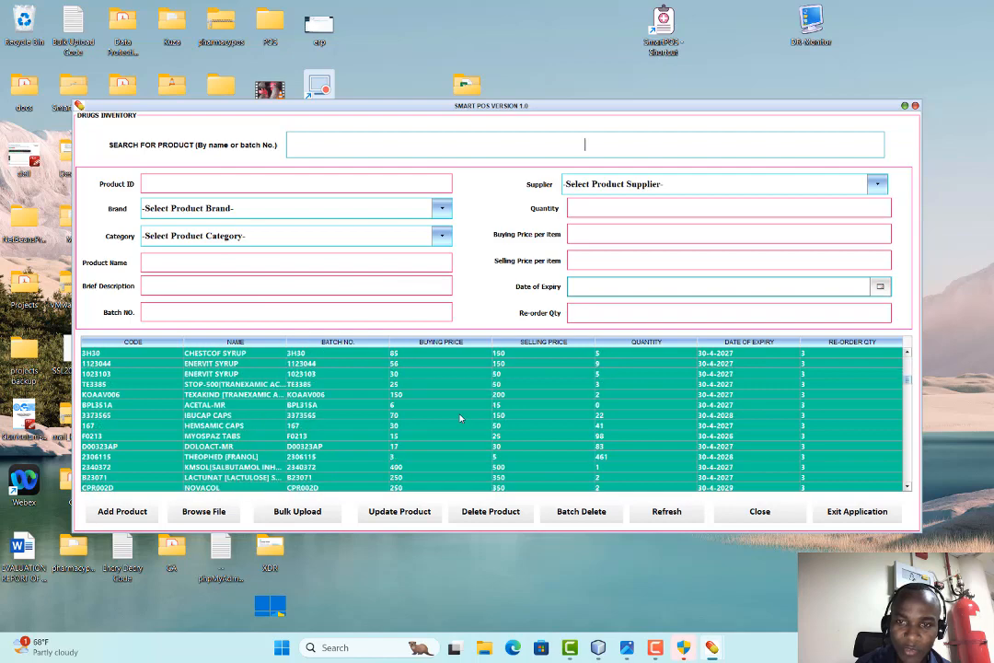
scroll(247, 440, up, 10)
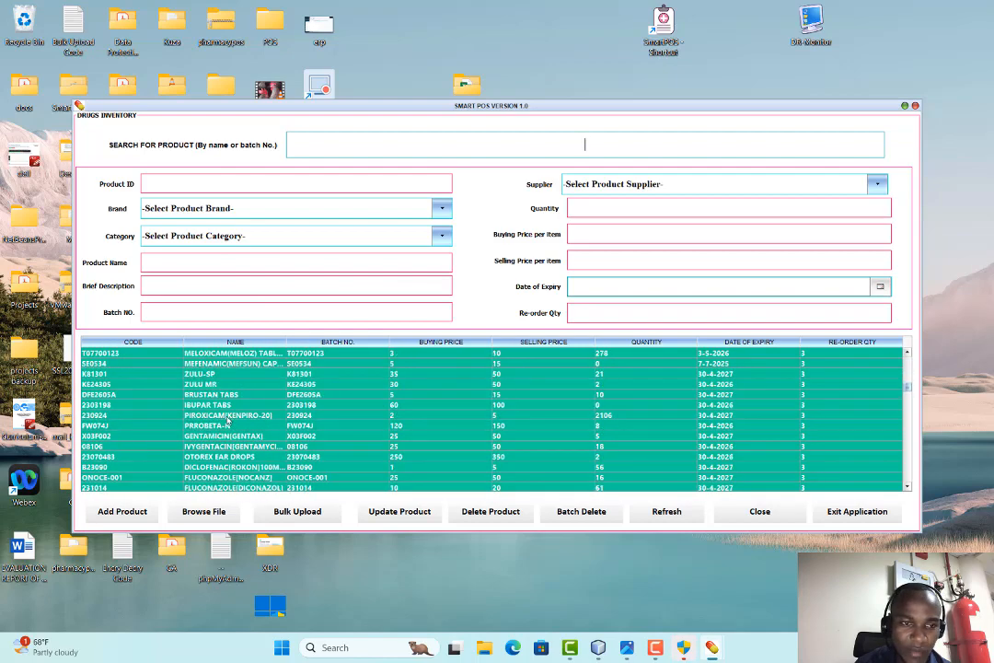
scroll(227, 419, up, 8)
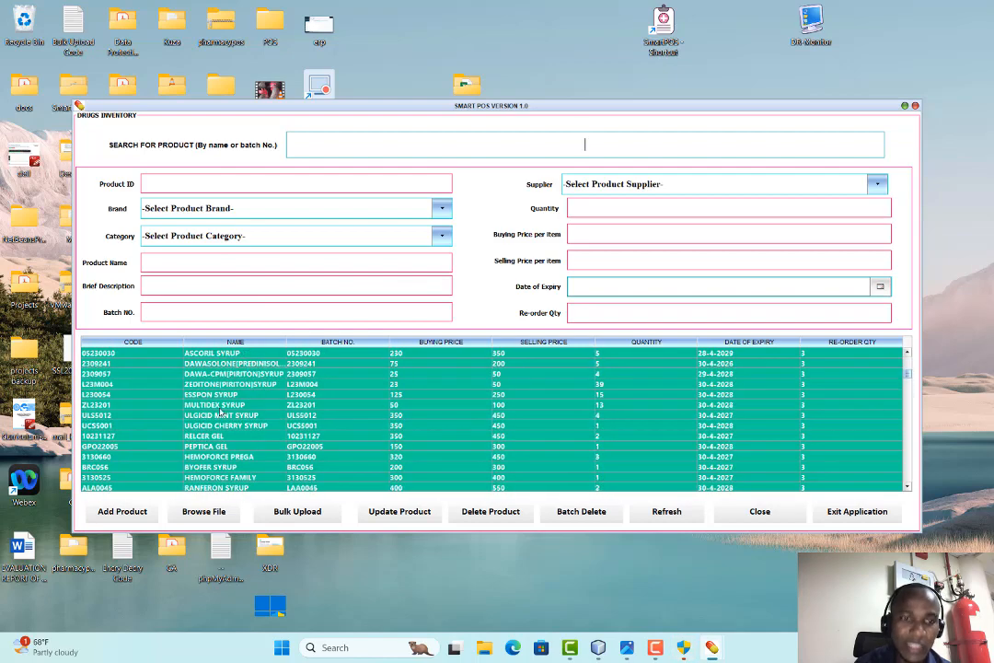
scroll(215, 413, up, 8)
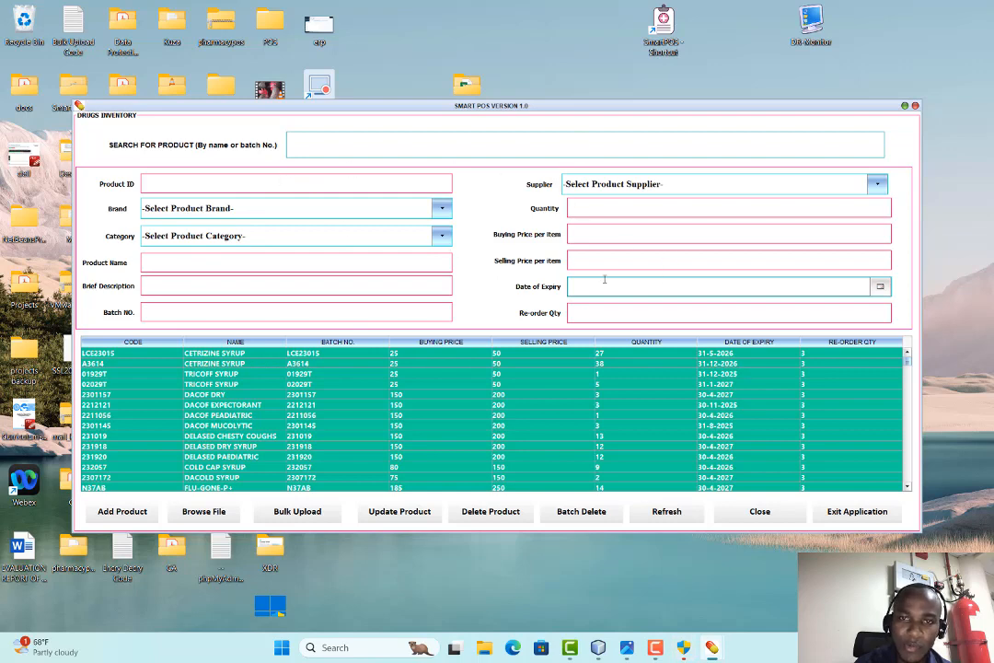
click(324, 209)
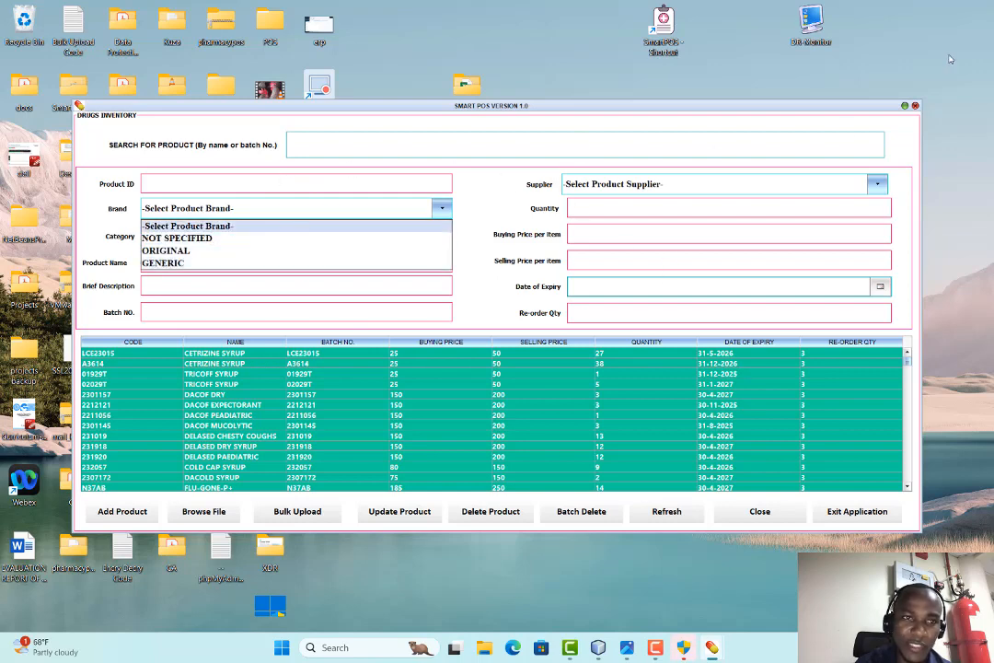
click(123, 211)
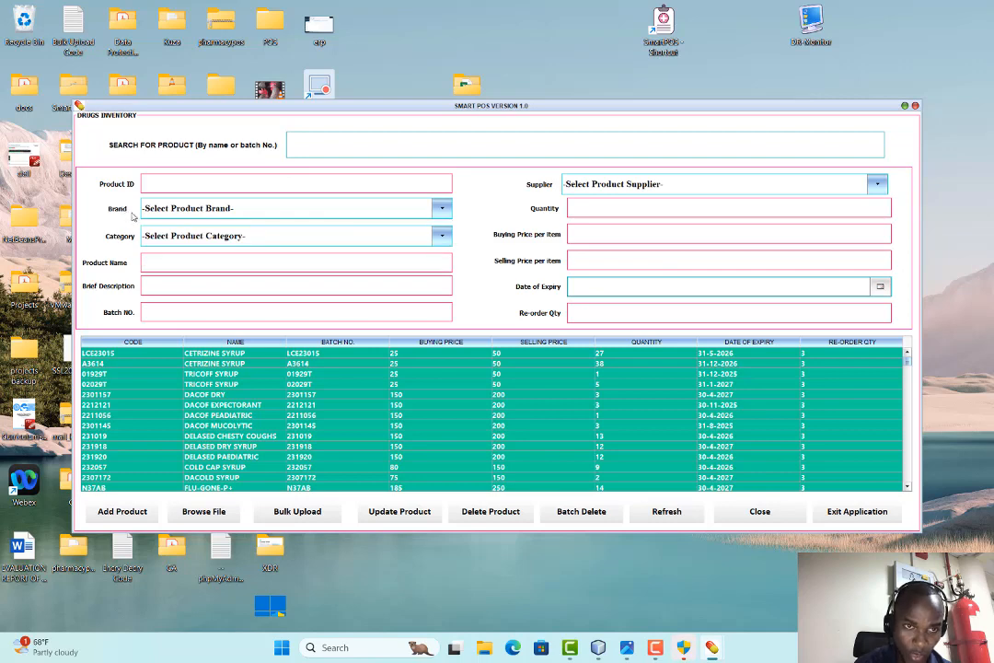
click(177, 237)
click(108, 235)
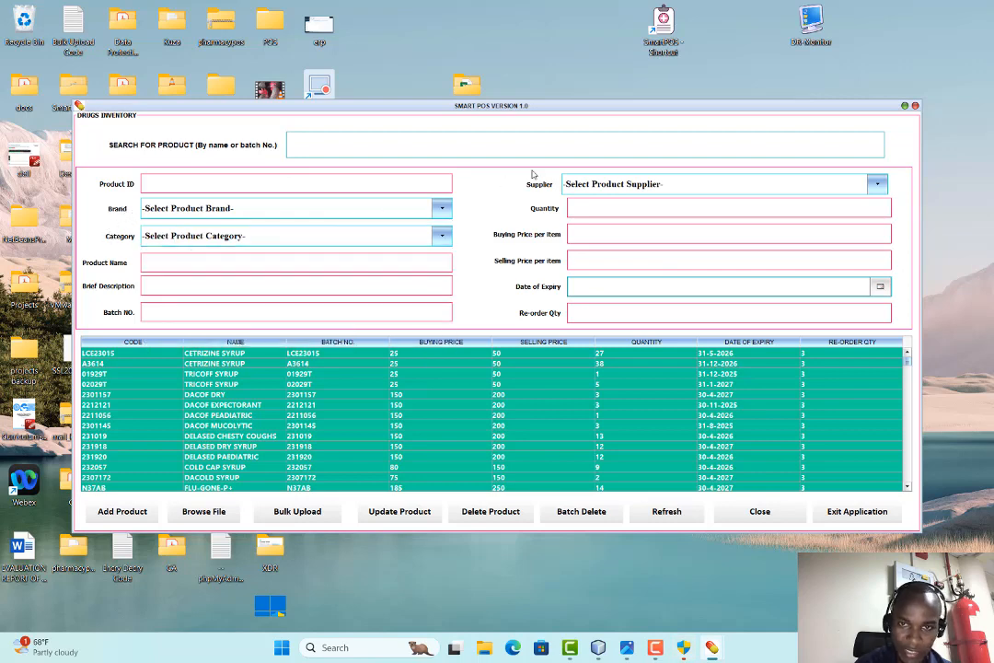
click(589, 185)
click(589, 185)
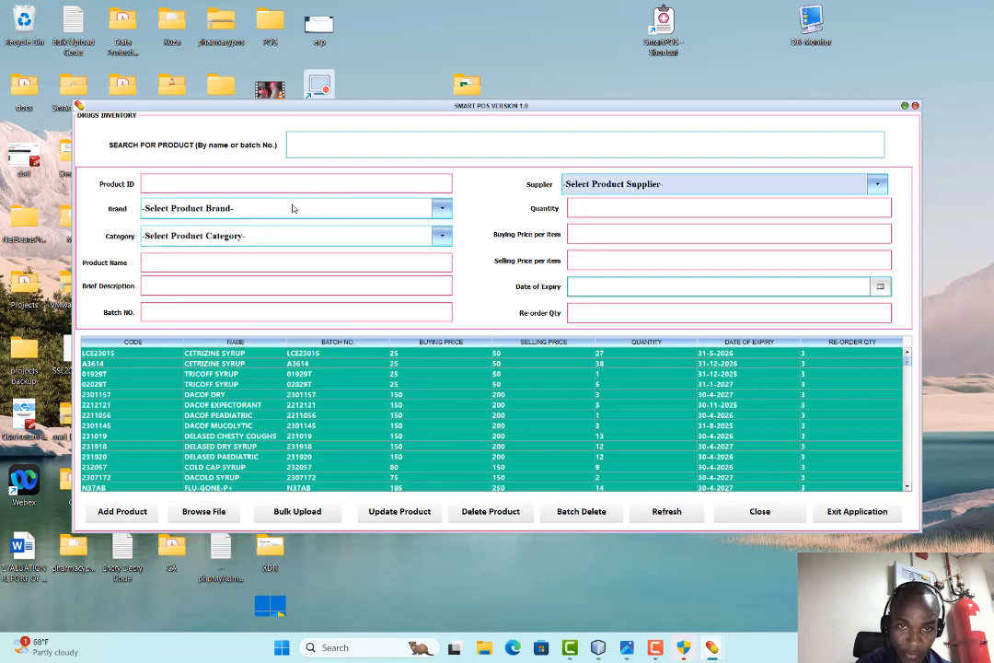
click(204, 184)
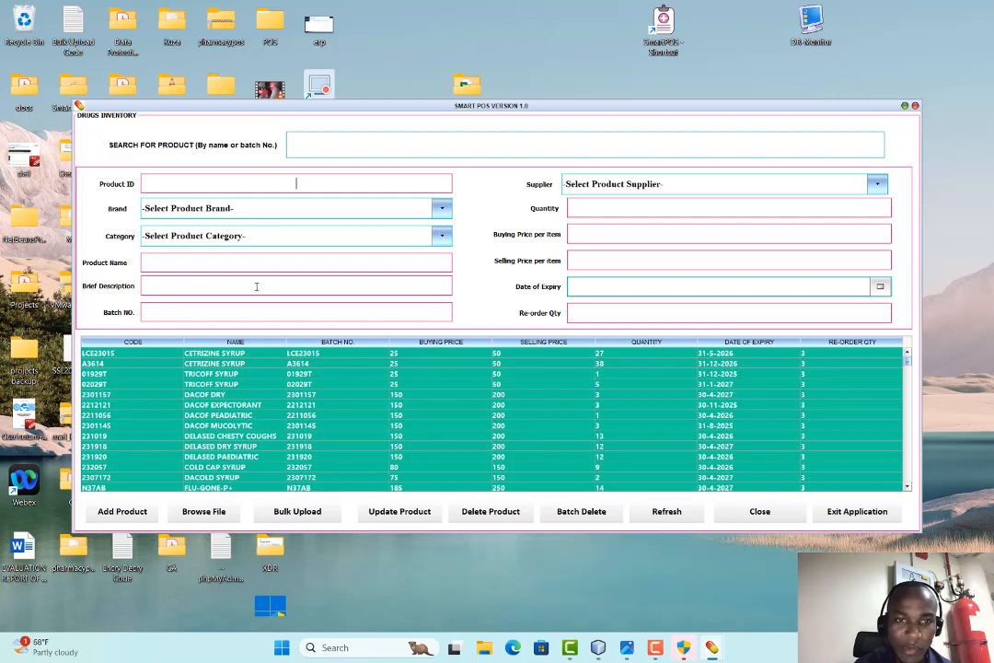
click(243, 356)
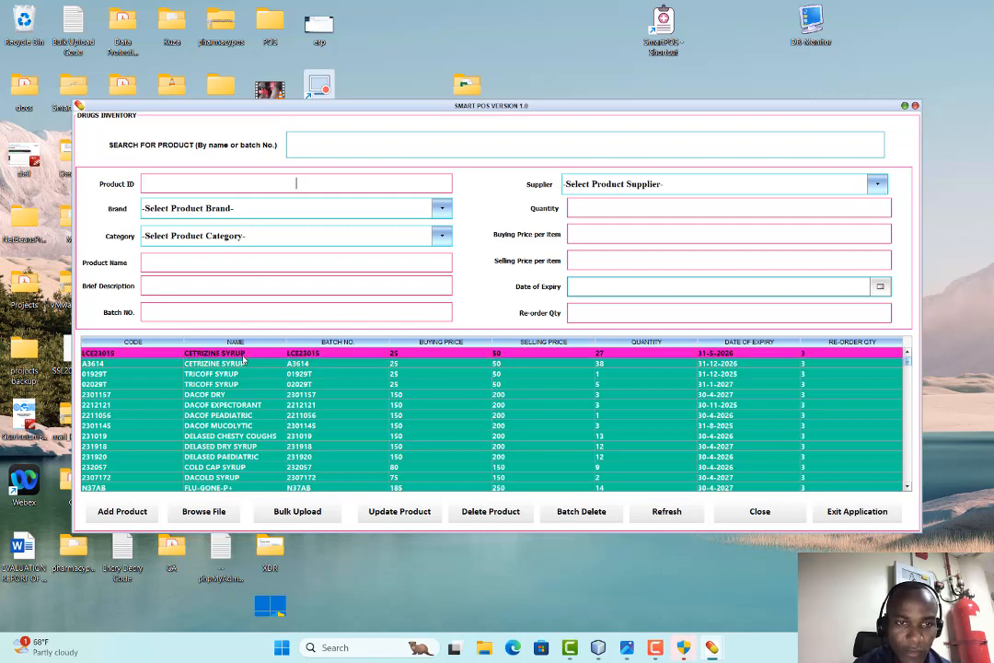
Load TRICOFF SYRUP 01929T into the product form, keeping its 31-12-2025 expiry date
click(92, 373)
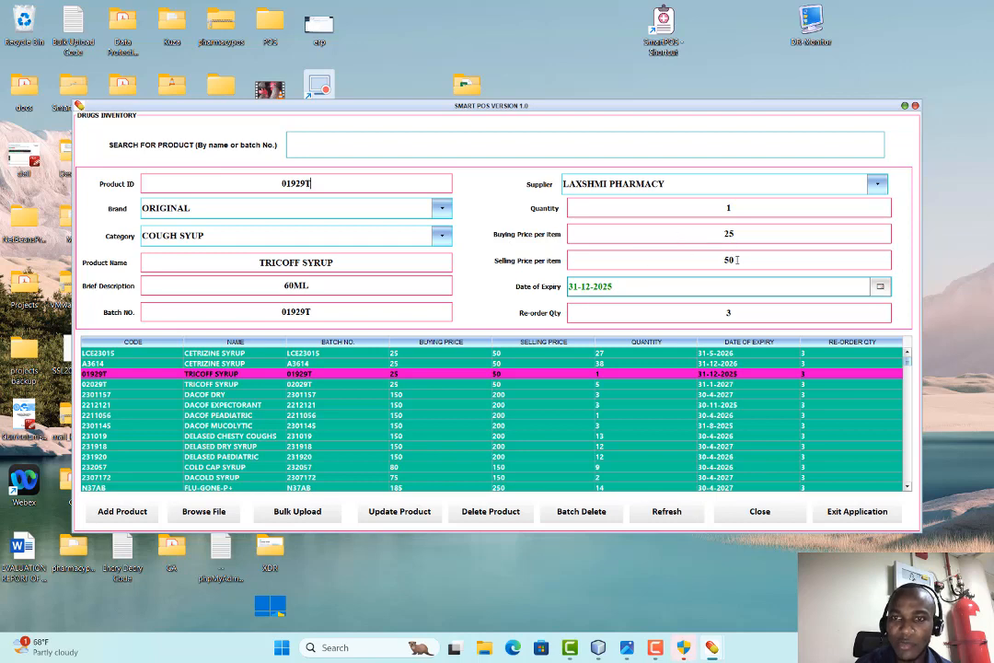
click(879, 286)
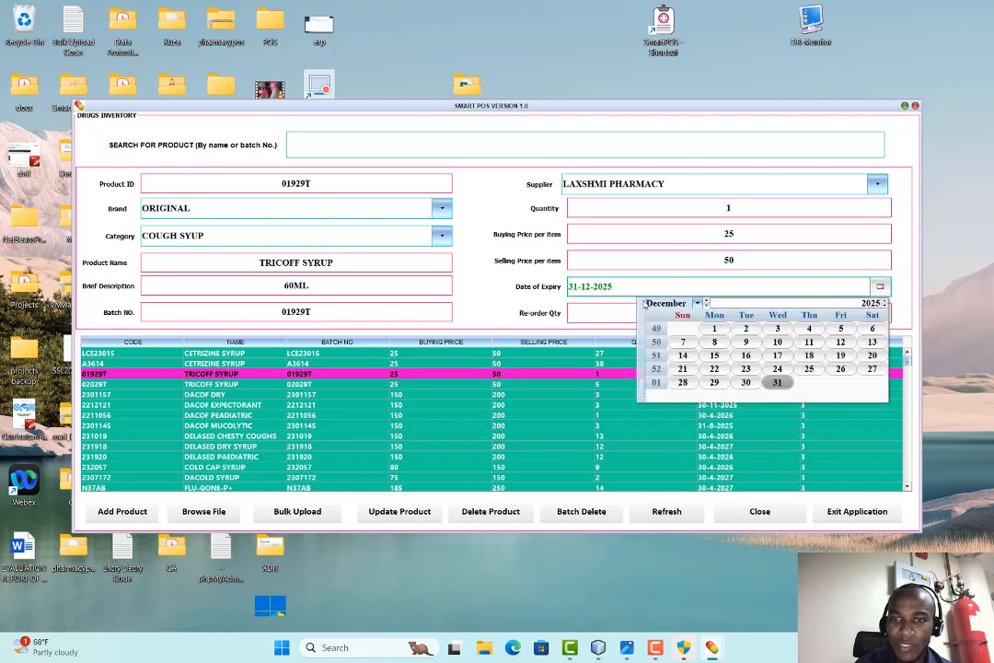
click(645, 285)
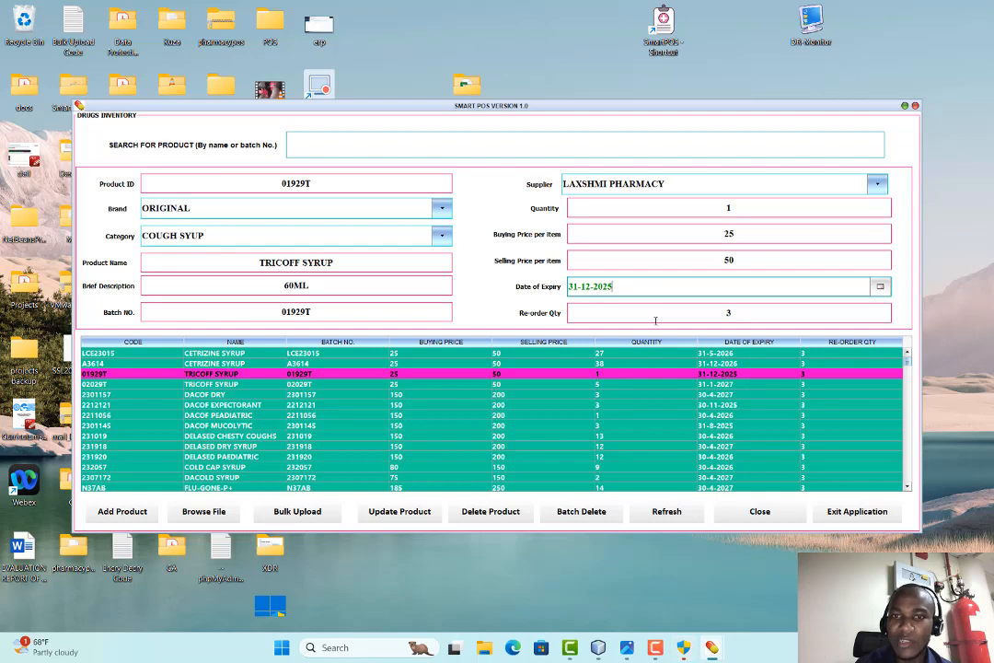
click(726, 314)
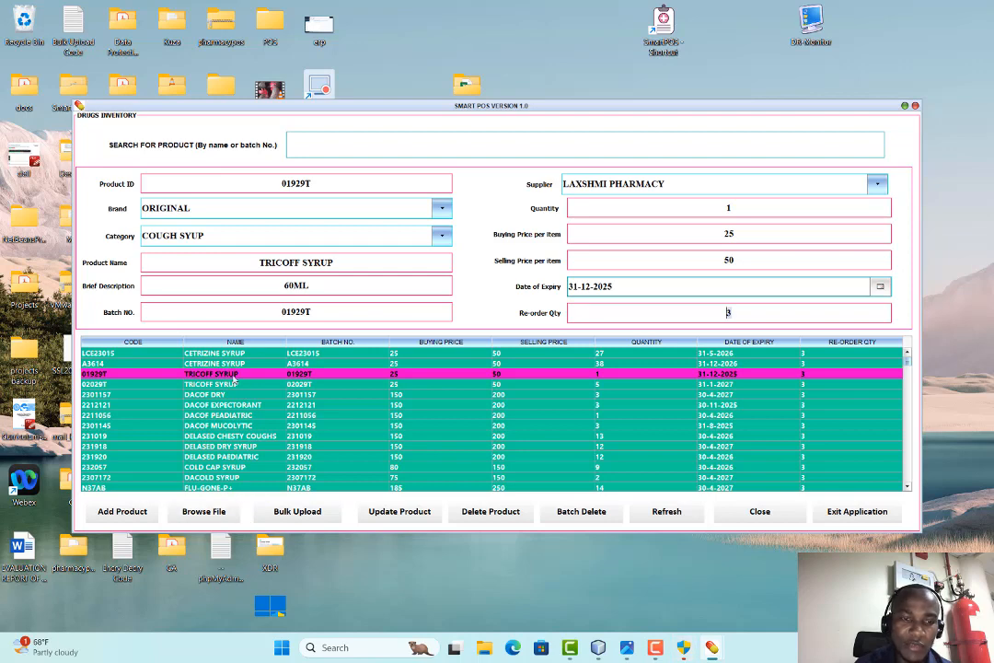
Change TRICOFF SYRUP's quantity to 10 and update the product, confirming with the password
click(219, 517)
click(496, 334)
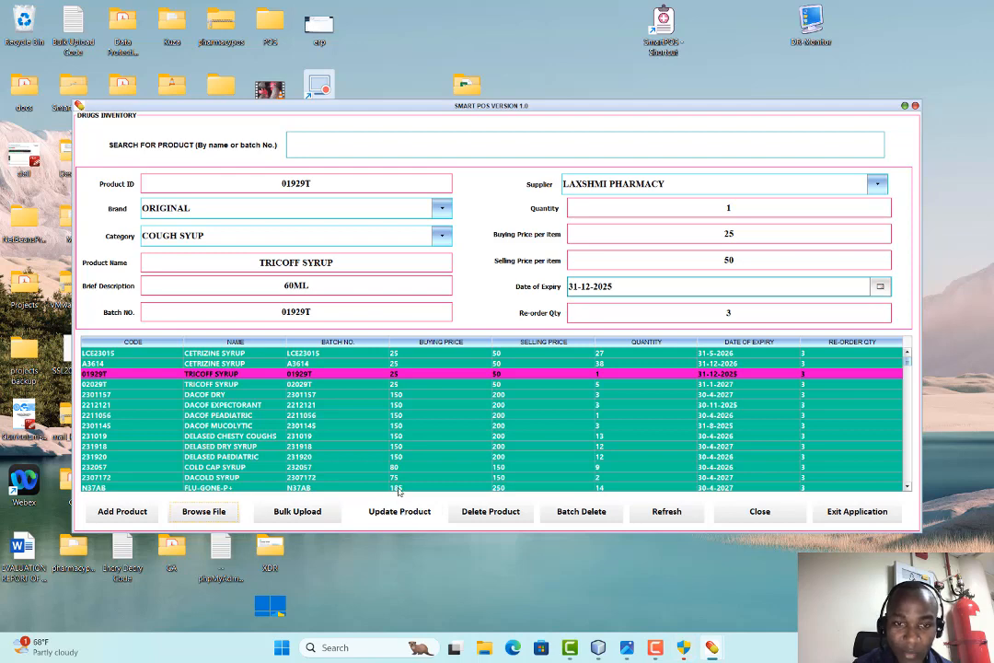
click(772, 211)
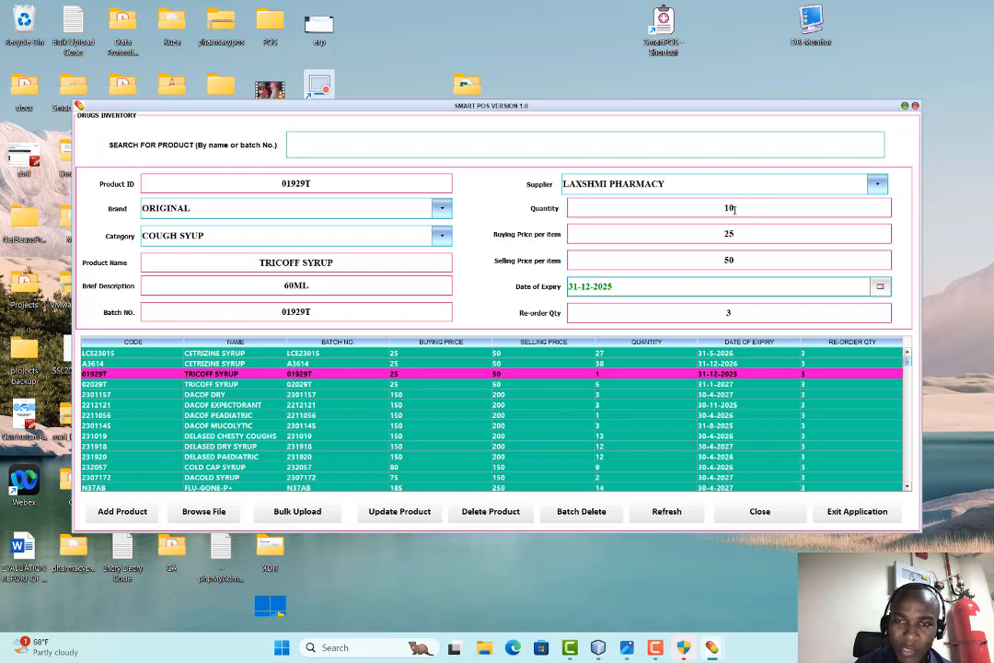
click(403, 515)
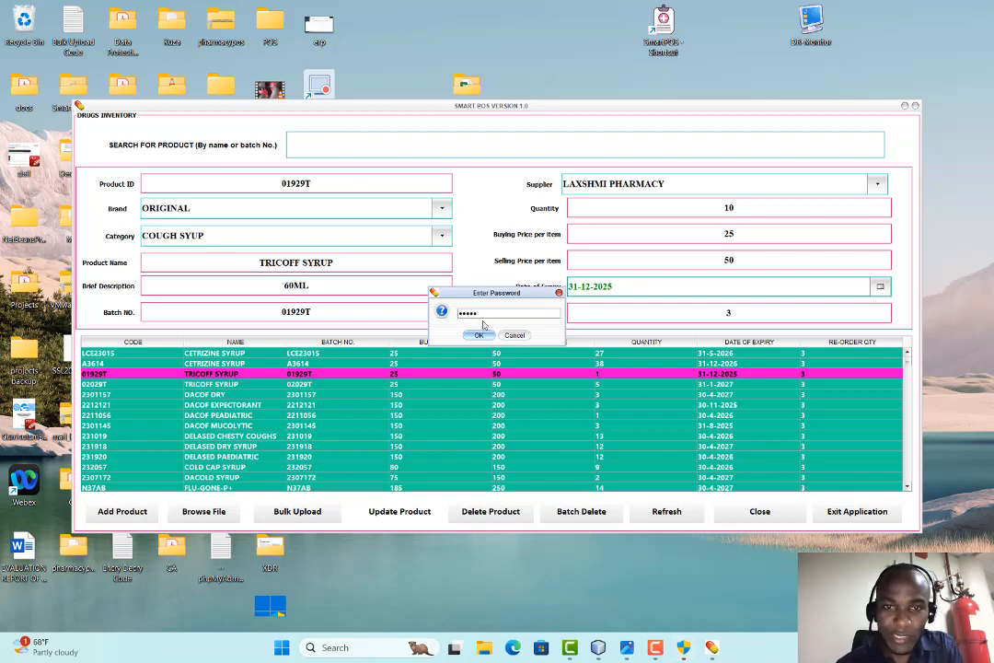
click(479, 335)
click(495, 335)
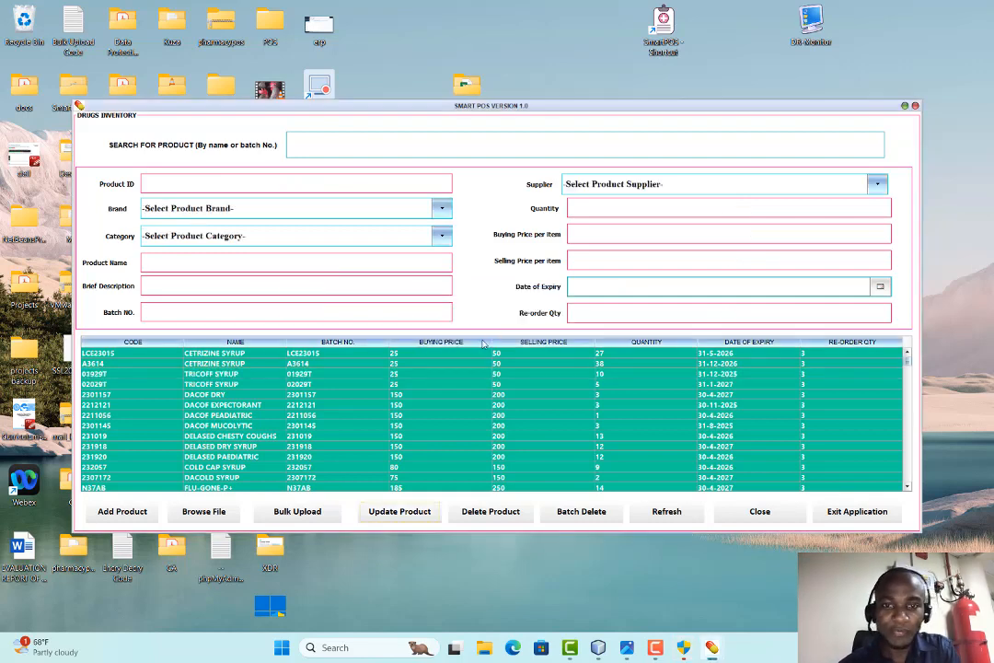
Review TRICOFF SYRUP batches 02029T and 01929T, confirm 01929T holds quantity 10, and close the inventory
click(211, 387)
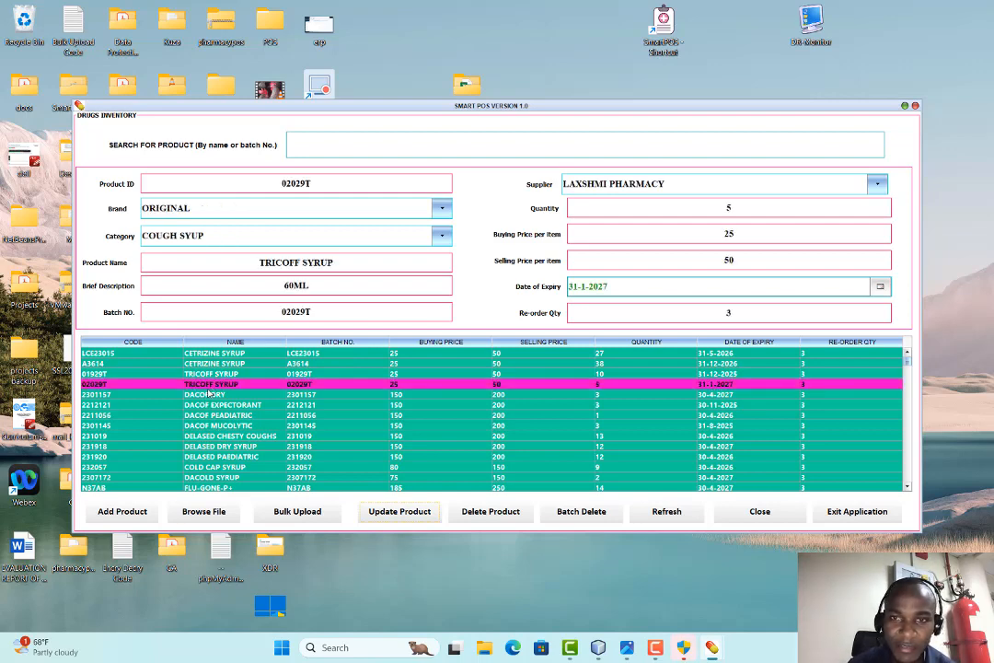
click(213, 375)
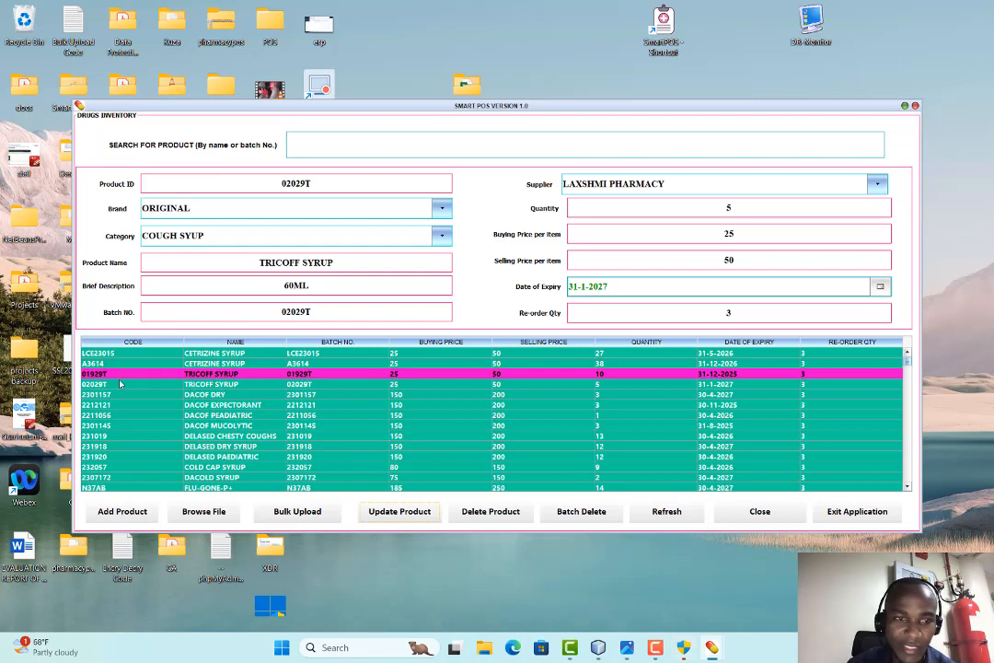
click(110, 376)
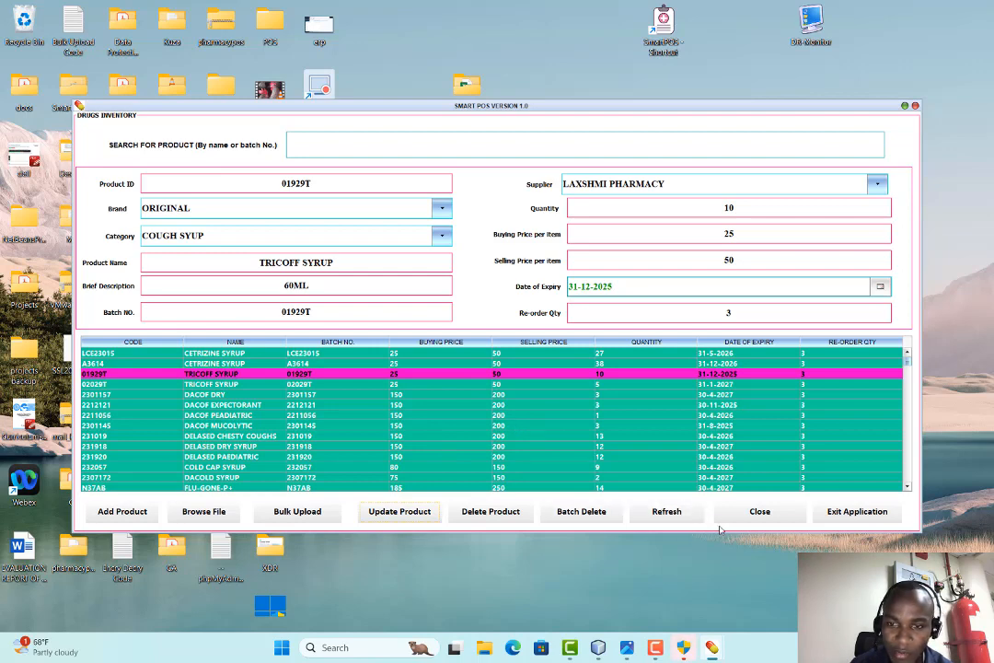
click(759, 511)
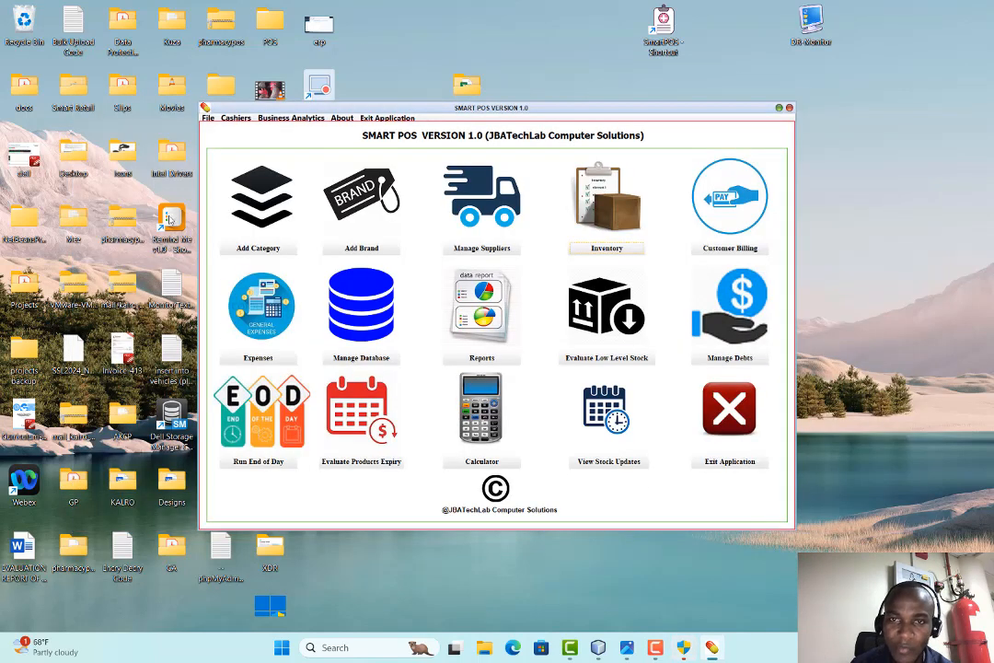
In customer billing, add 3 TRICOFF SYRUP from batch 01929T to the cart for a 150.0 sub-total
click(723, 251)
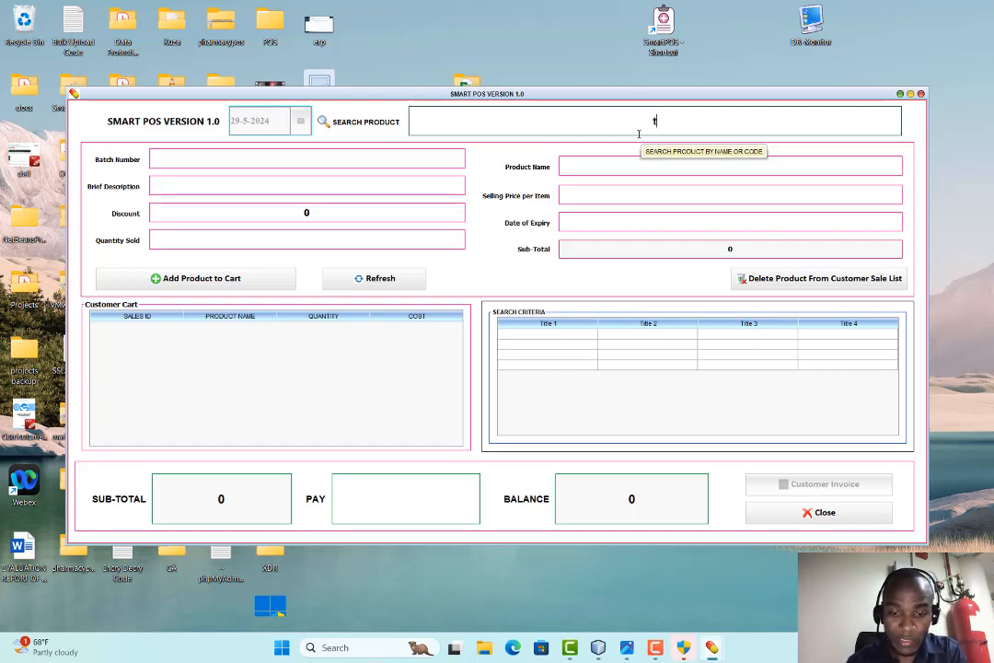
text(ricof)
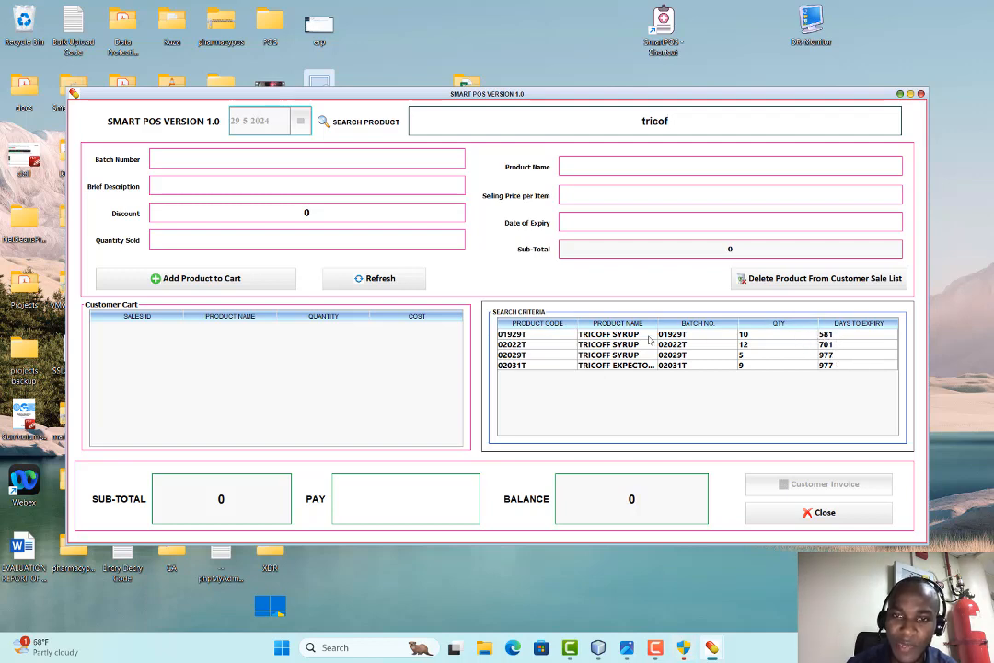
click(615, 336)
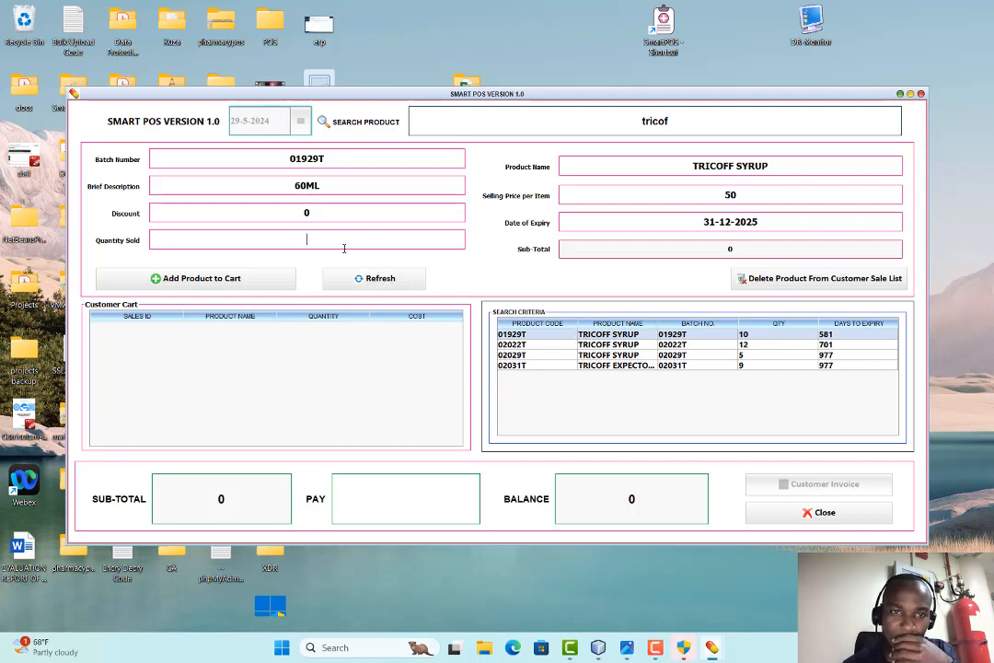
text(3)
click(241, 280)
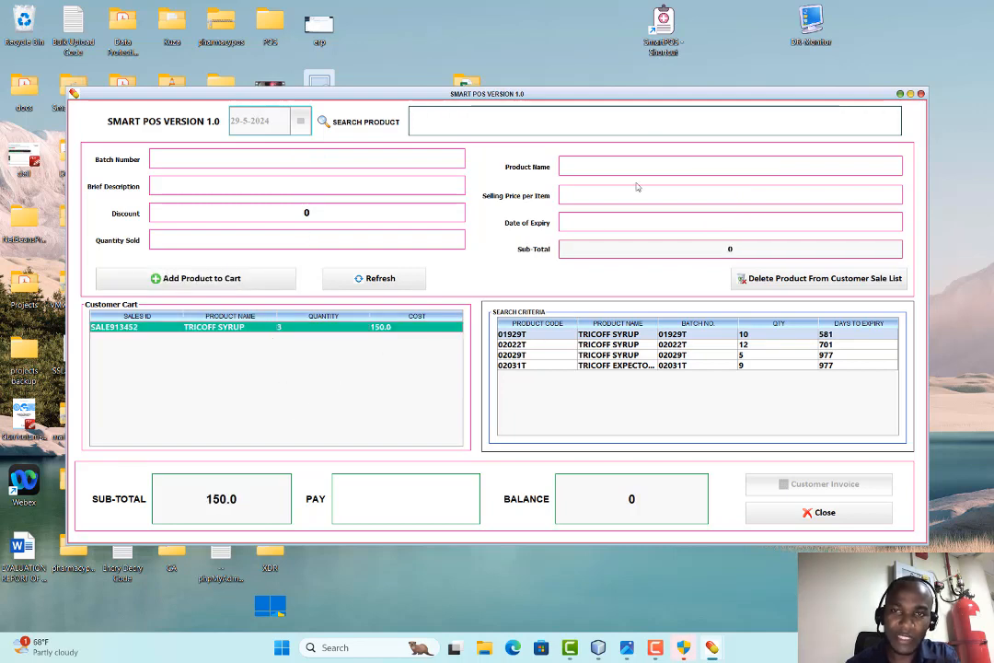
Add 2 PANADOL EXTRA (Y055ZH) at 40.0 with a 5 discount, bringing the sub-total to 185.0
text(pana)
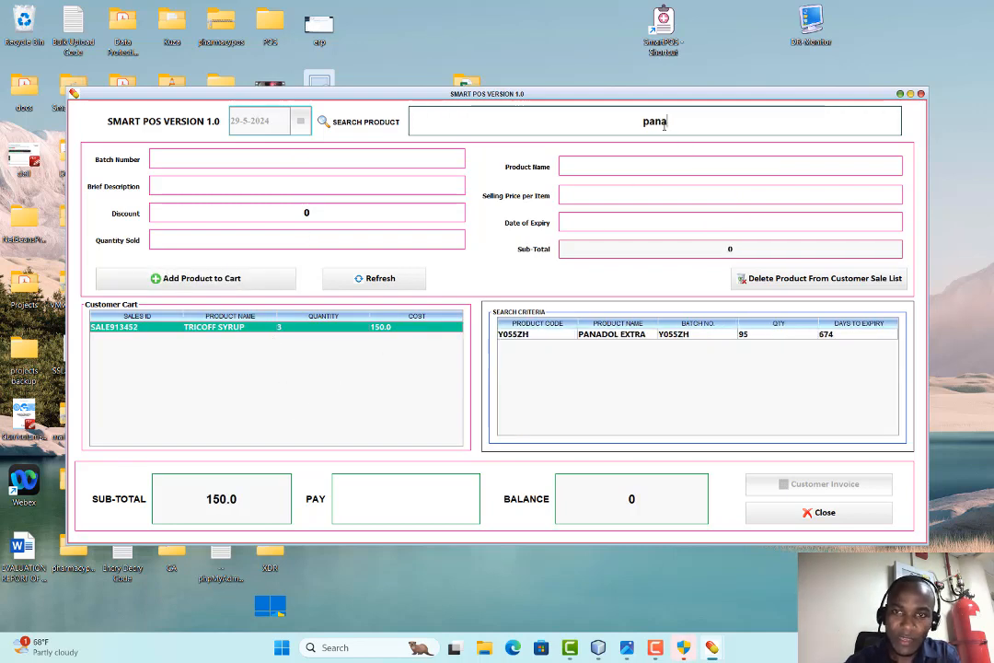
click(593, 336)
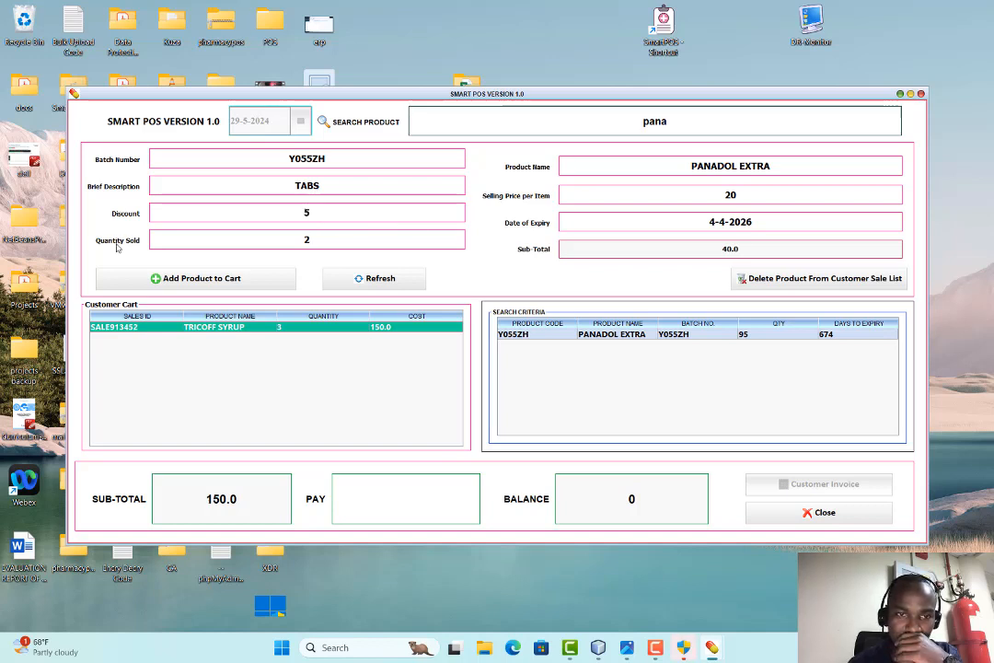
click(215, 279)
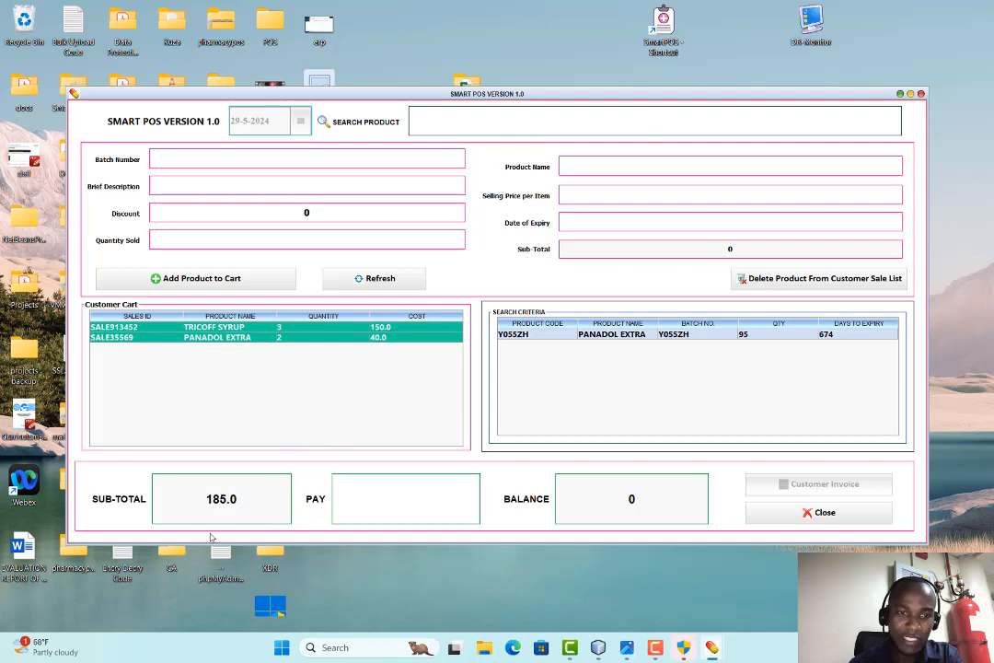
click(373, 503)
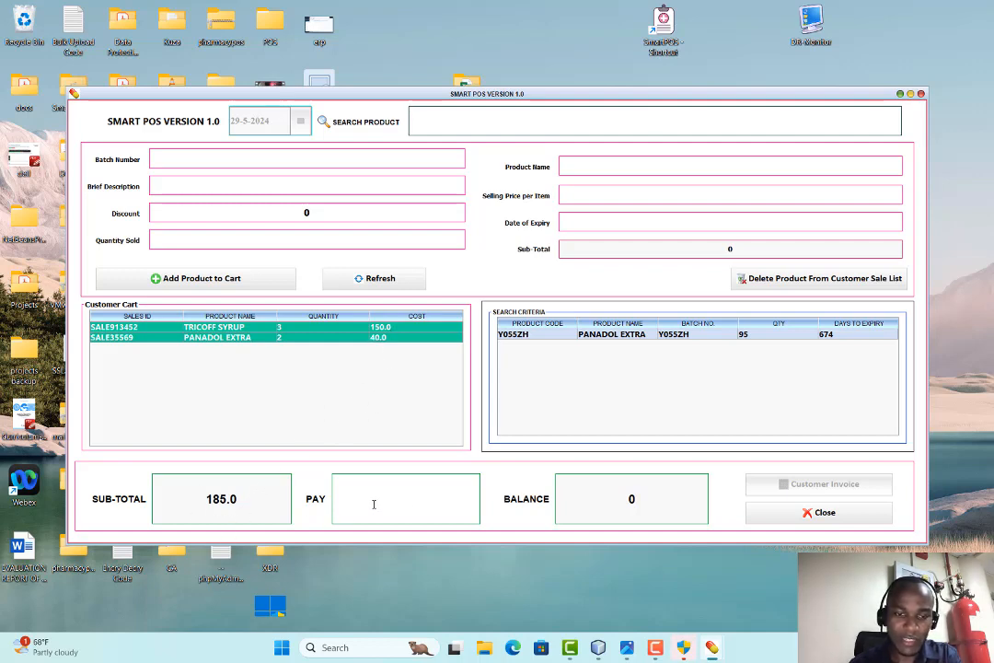
Pay 200 for a 15.0 balance, decline printing the receipt, and acknowledge the completed sale
text(200)
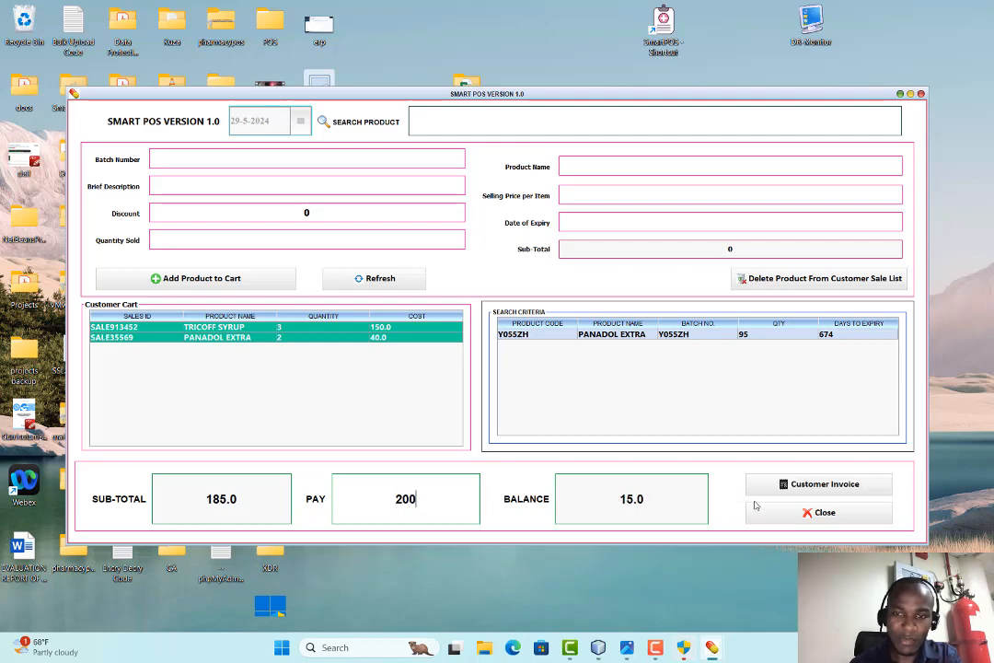
key(Return)
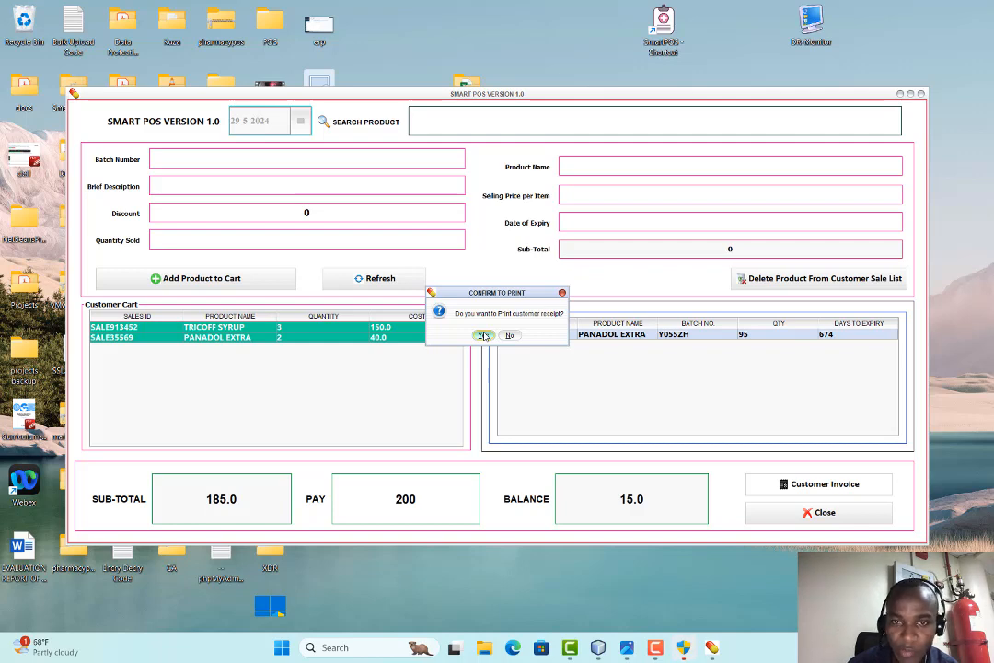
click(511, 335)
click(497, 338)
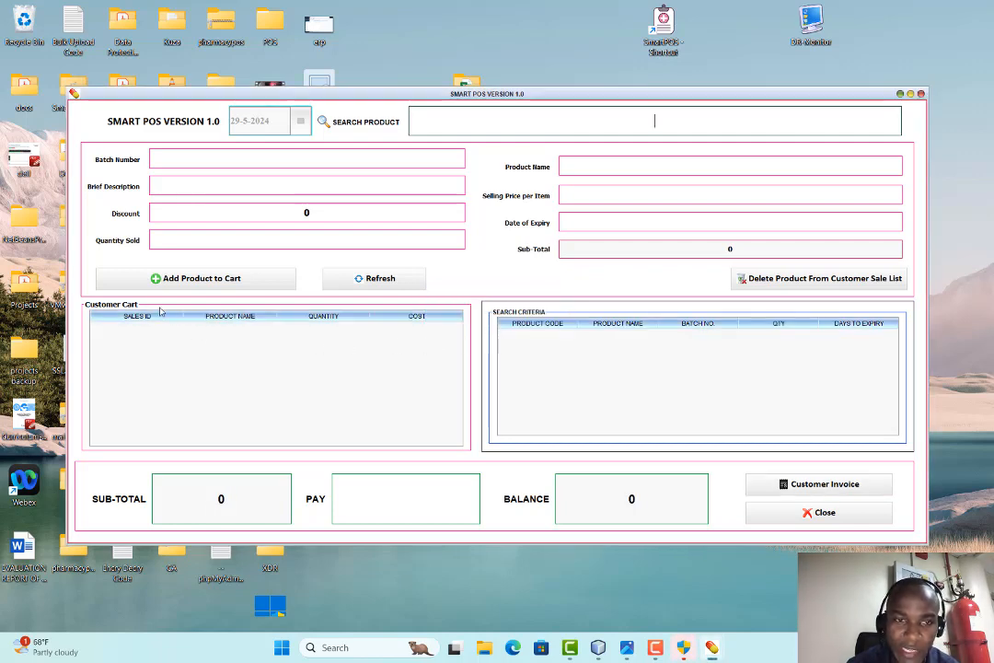
click(484, 648)
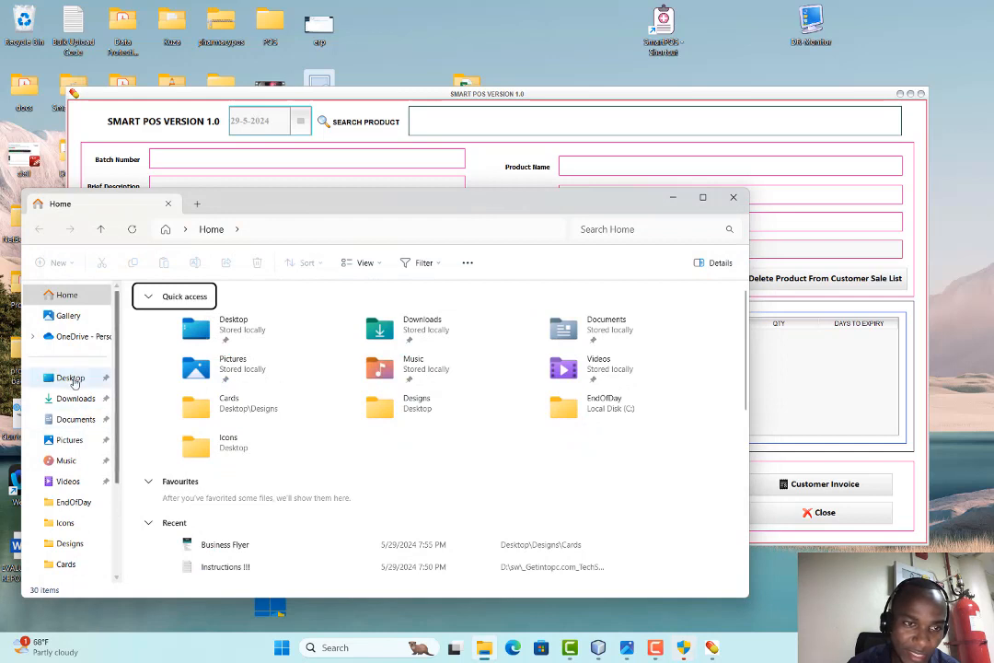
Browse This PC > Local Disk (C:) > Receipts and open the receipts text file
scroll(65, 488, down, 3)
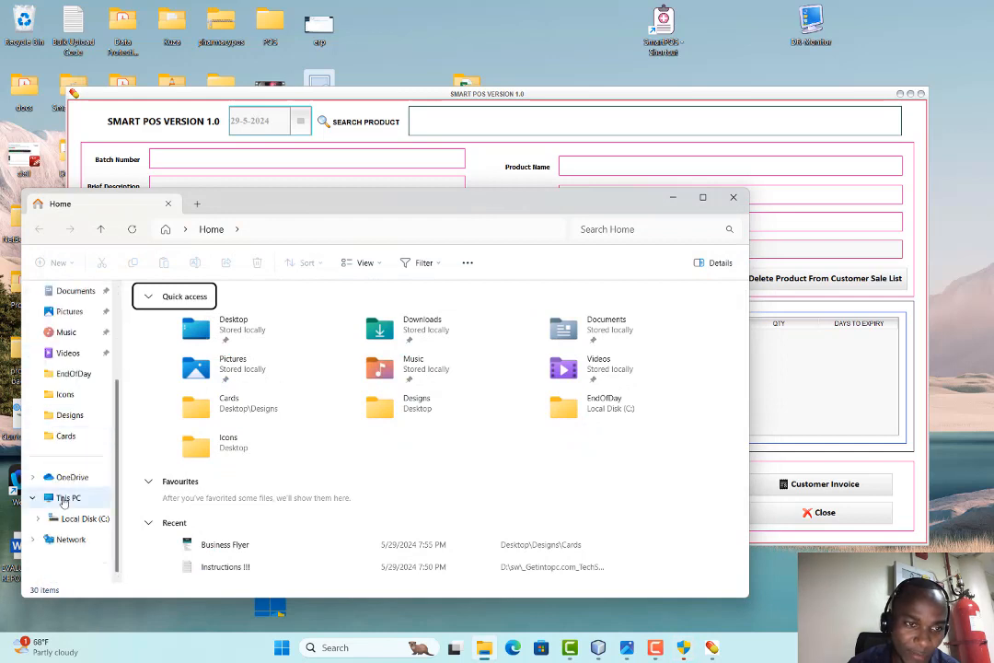
click(62, 500)
double_click(193, 309)
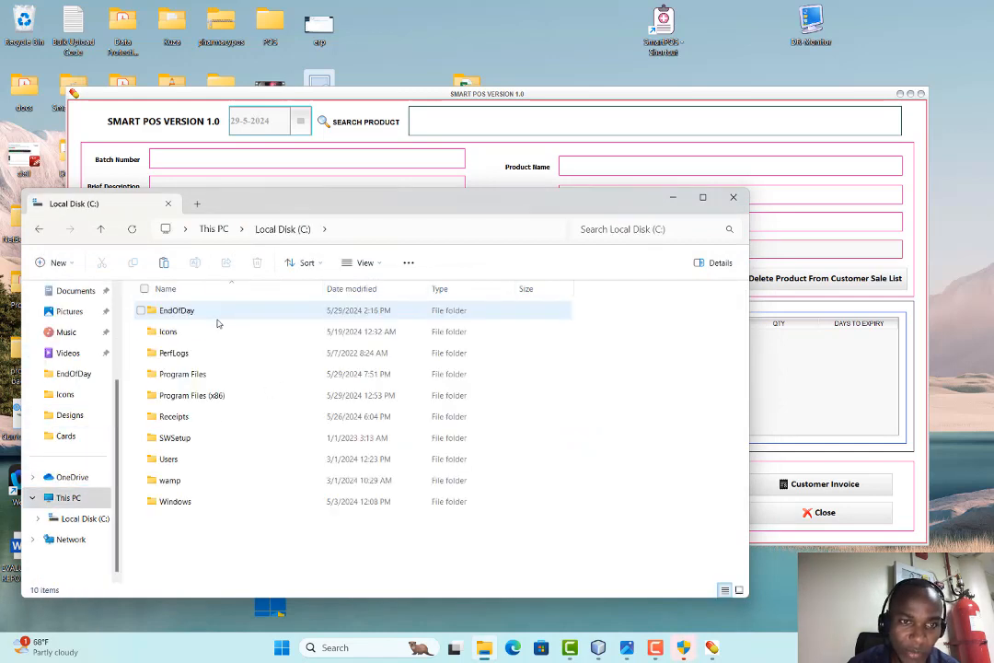
double_click(174, 416)
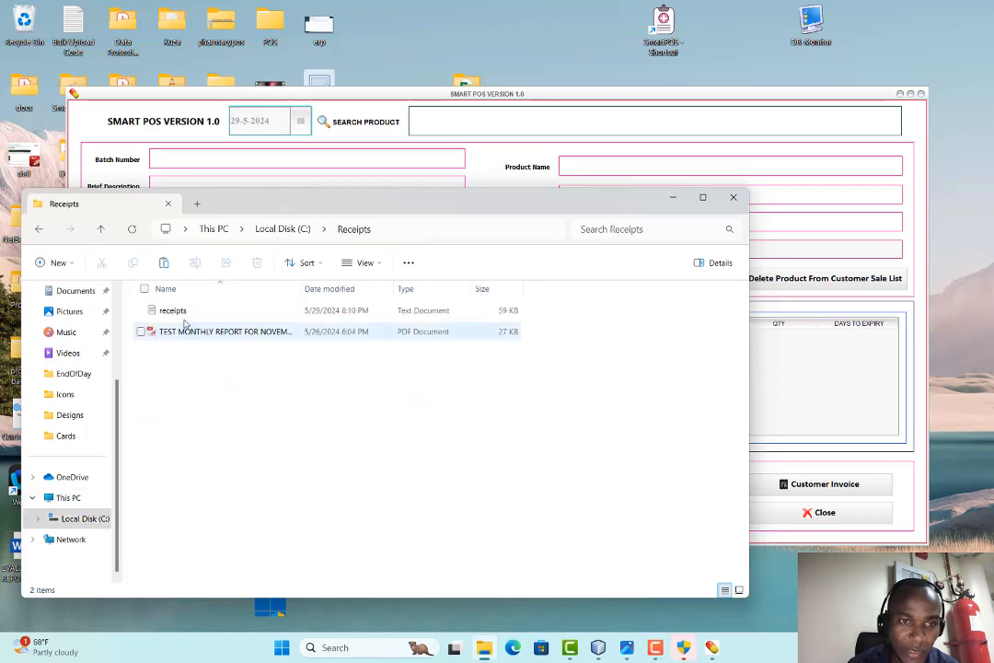
click(174, 312)
double_click(176, 315)
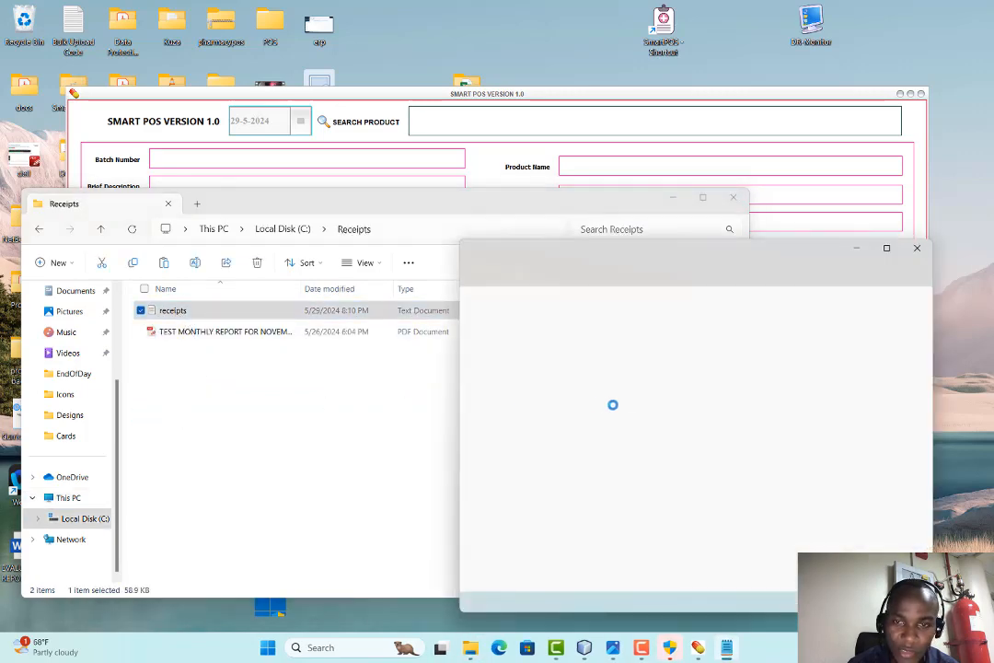
Scroll to the TRICOFF SYRUP and PANADOL EXTRA receipt, close Notepad, and minimize File Explorer
scroll(661, 387, down, 2)
scroll(661, 387, down, 15)
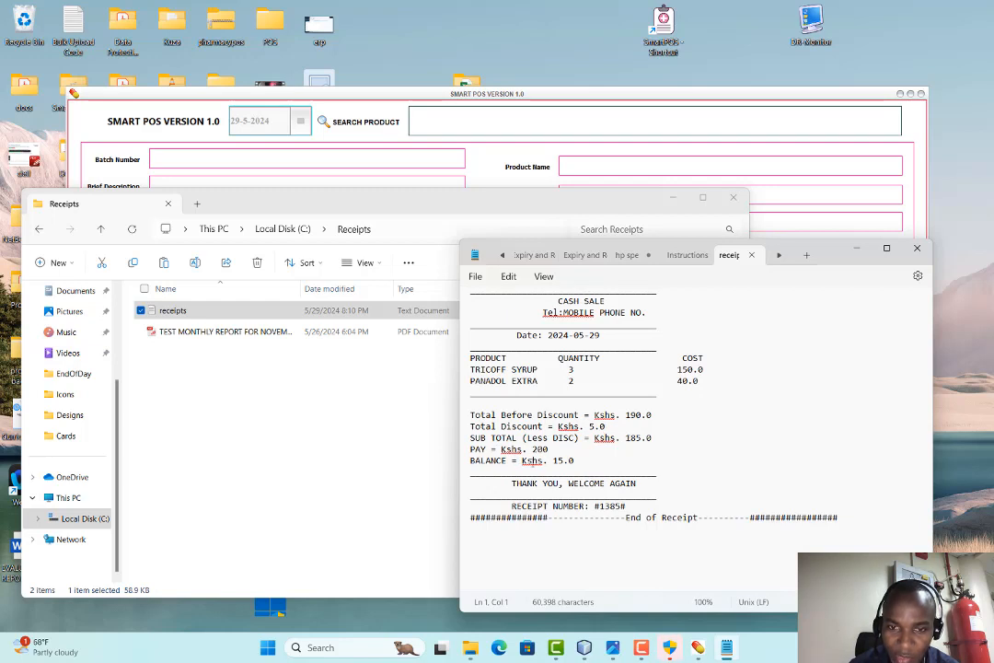
scroll(531, 371, up, 1)
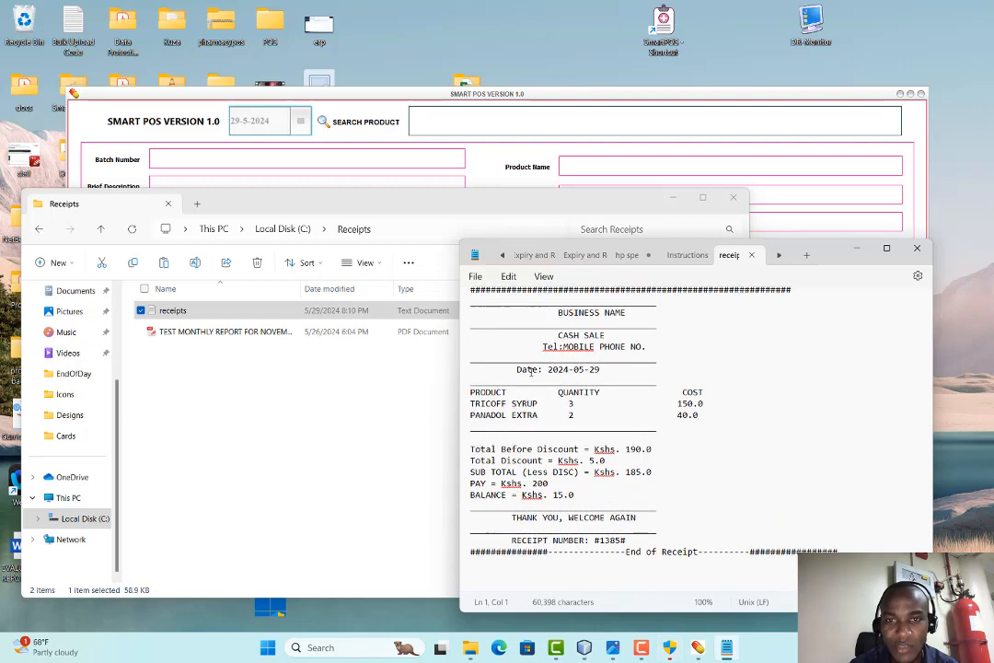
click(917, 248)
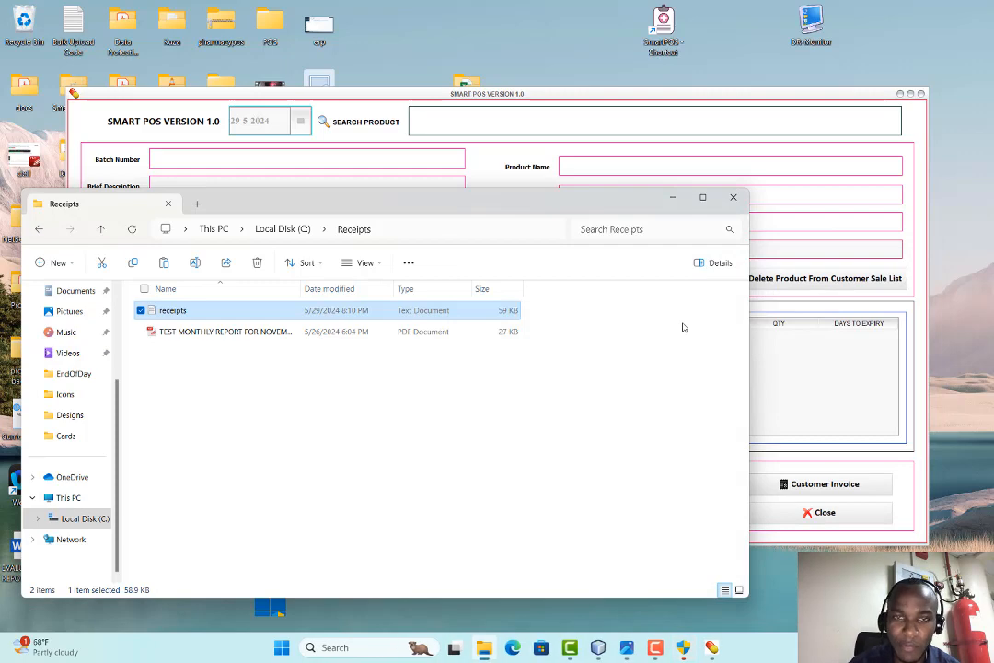
click(672, 198)
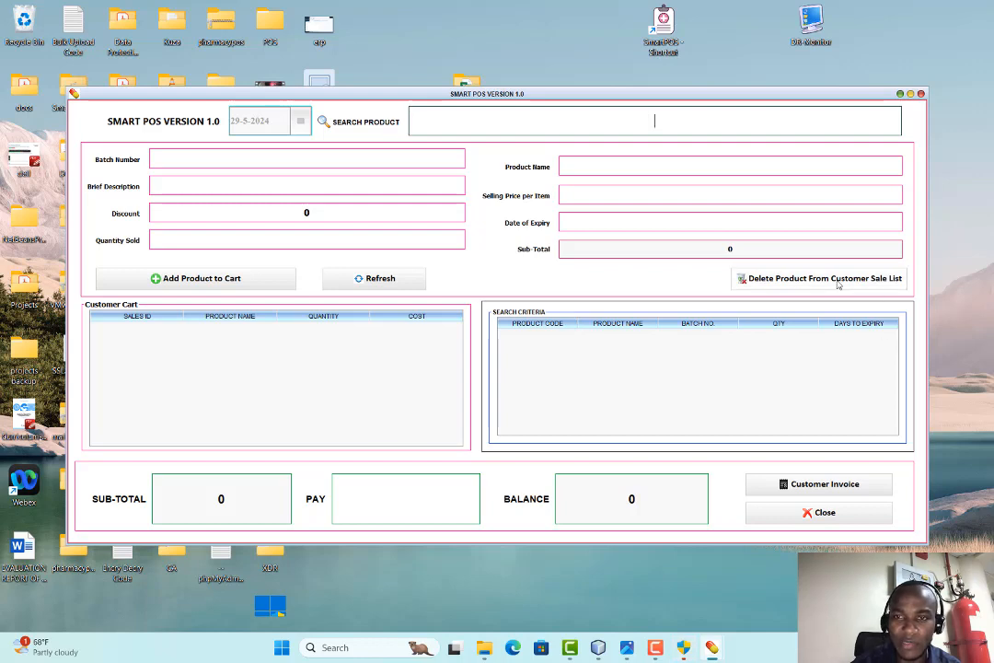
Add 2 PANADOL EXTRA to the cart, then delete that cart line so the sub-total is 0.0
text(pana)
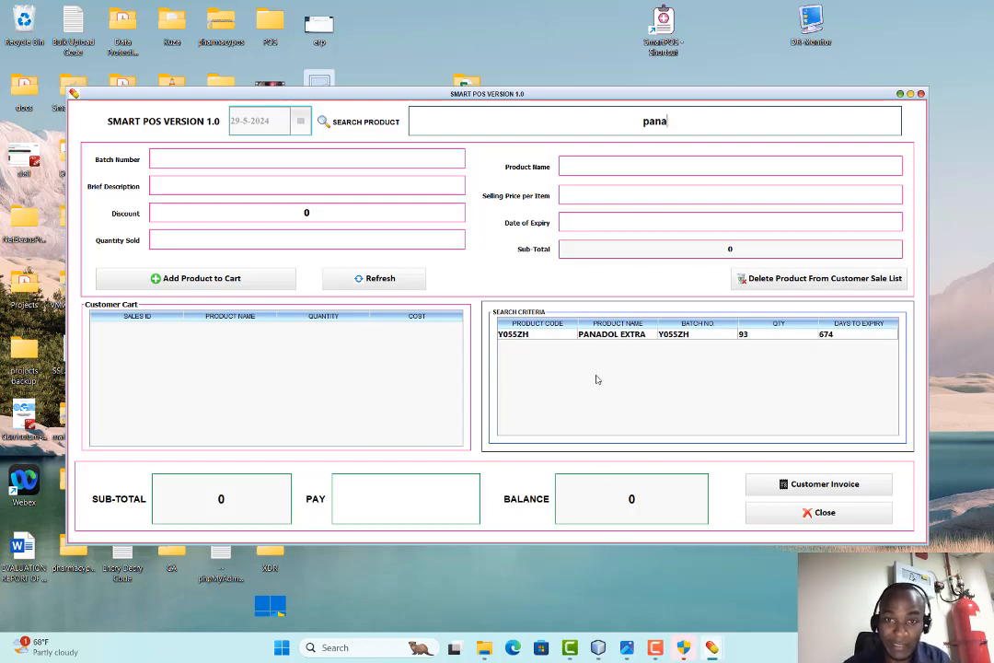
click(591, 337)
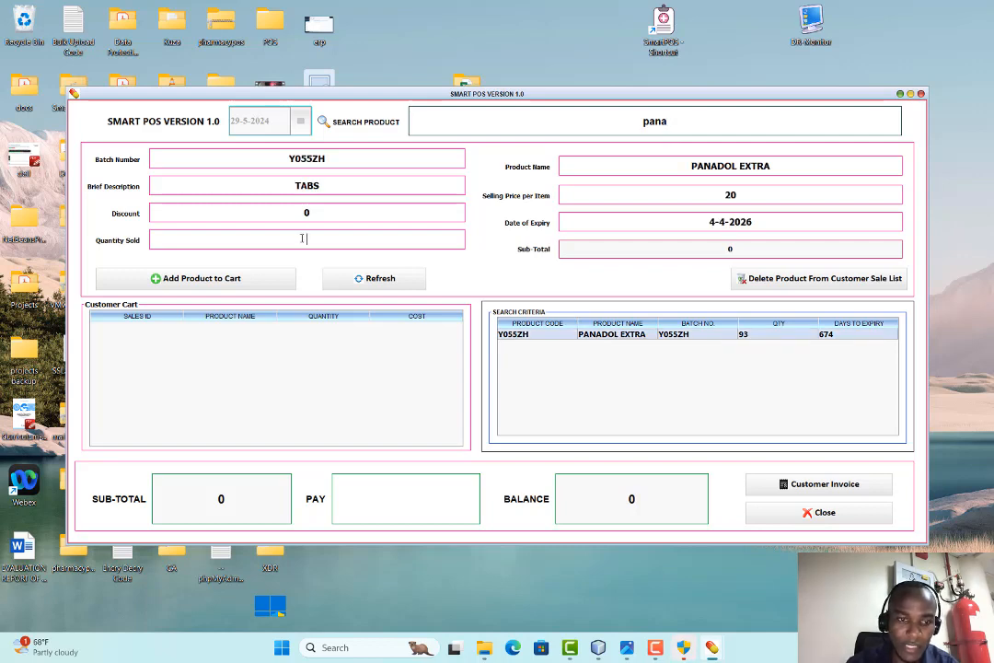
click(213, 278)
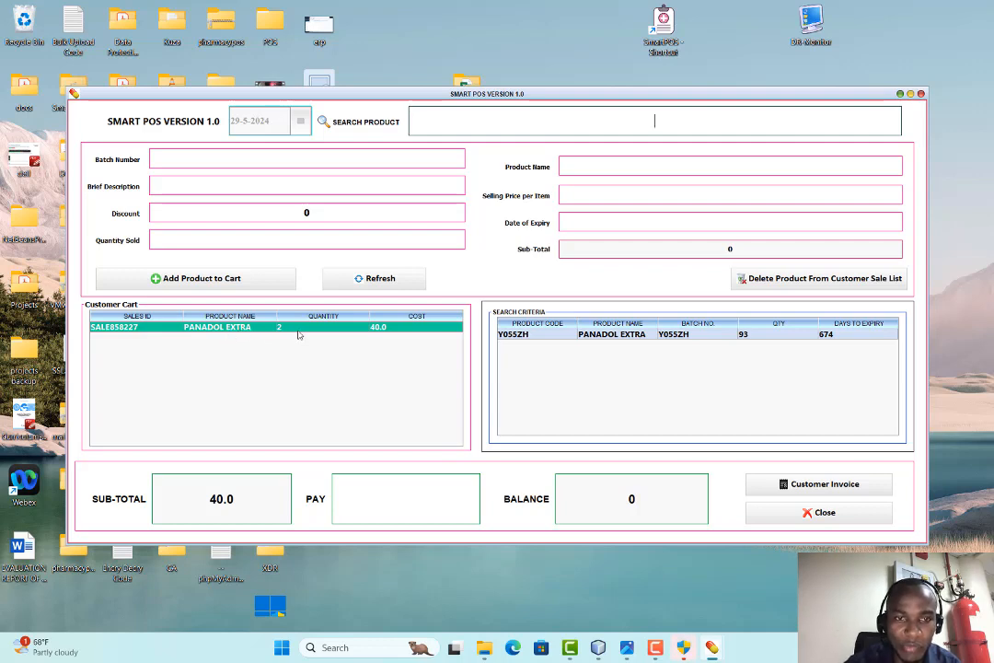
click(361, 327)
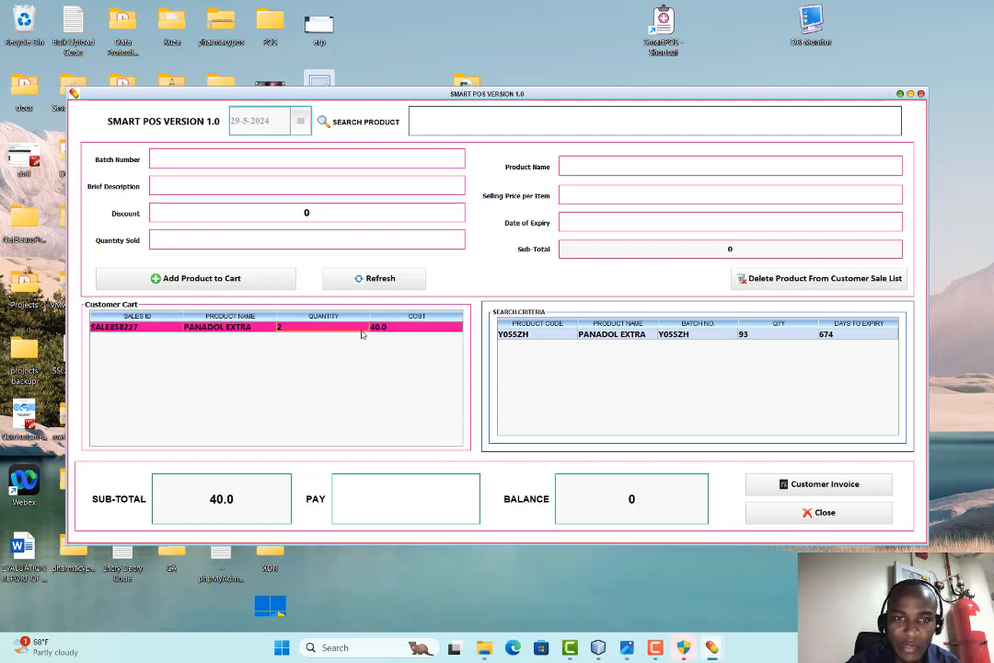
click(768, 279)
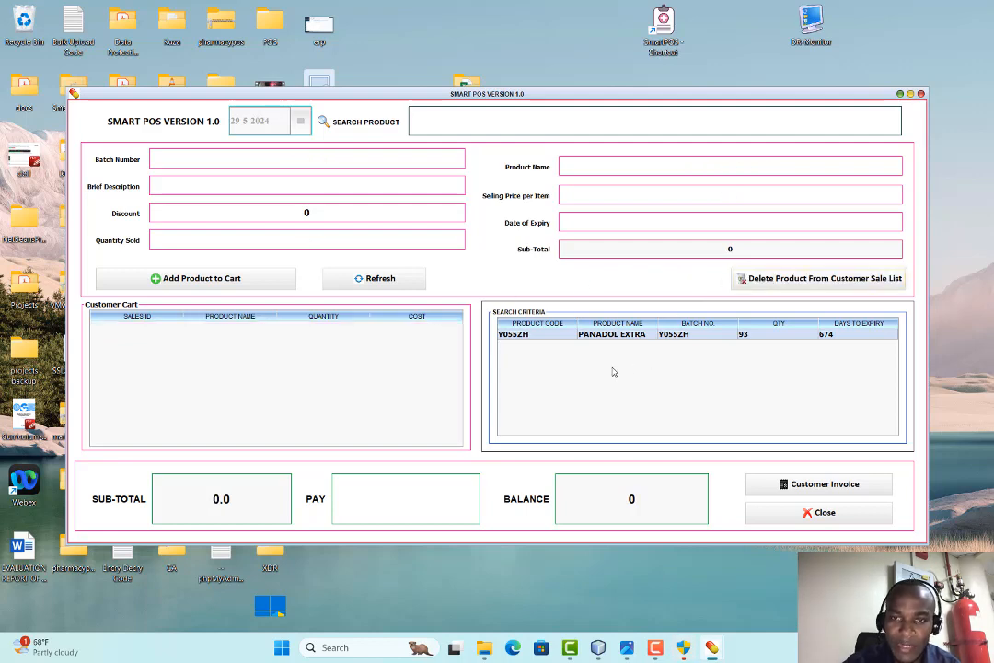
Close the sales screen, briefly open Expenses and the database backup wizard, then open Reports
click(808, 512)
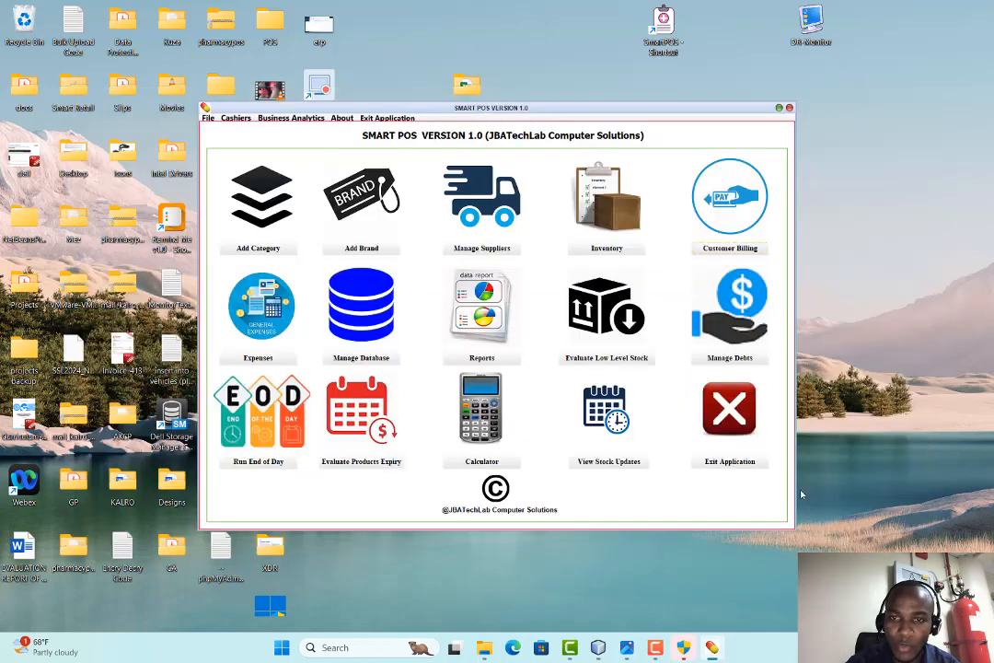
click(262, 362)
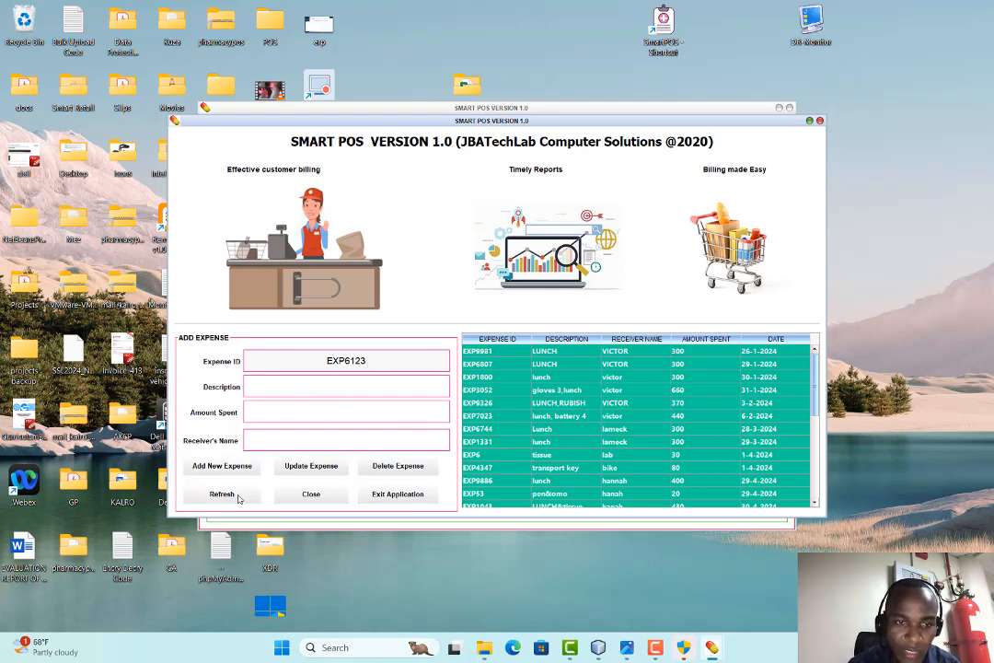
click(311, 493)
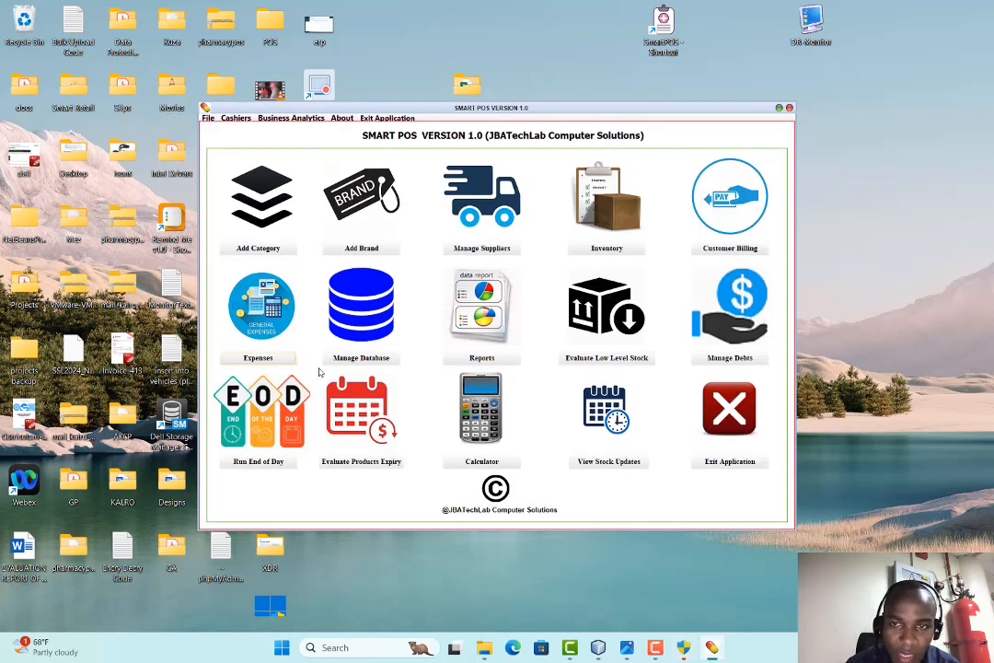
click(357, 361)
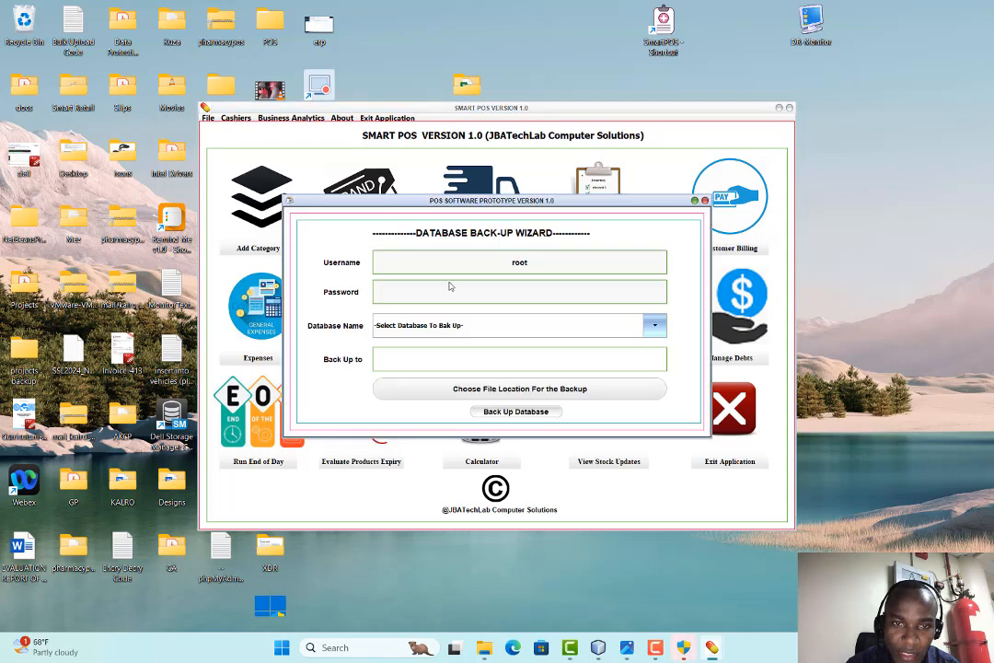
click(706, 201)
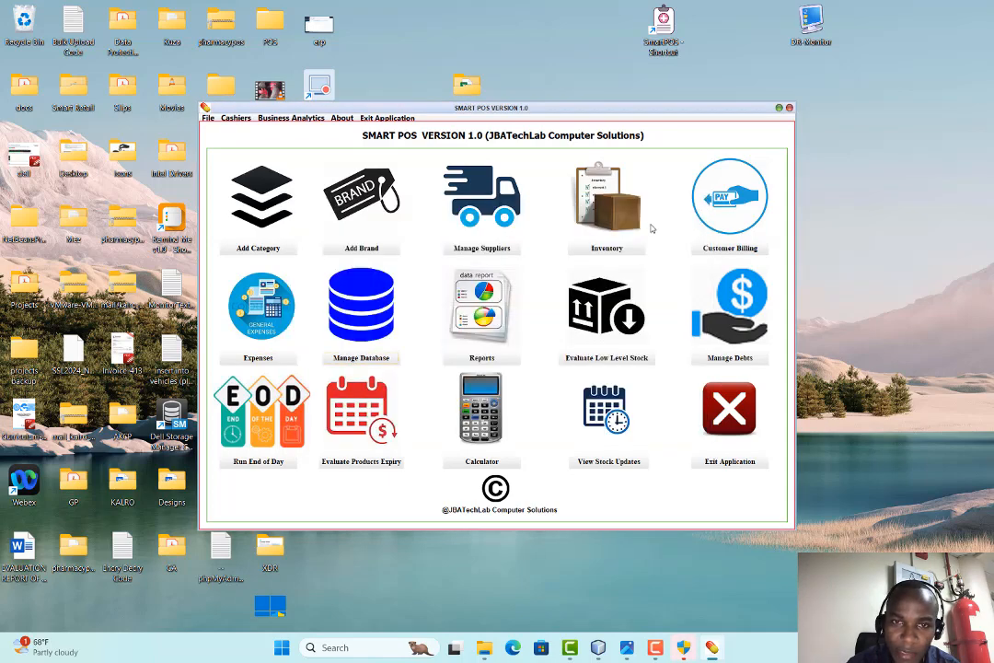
click(479, 353)
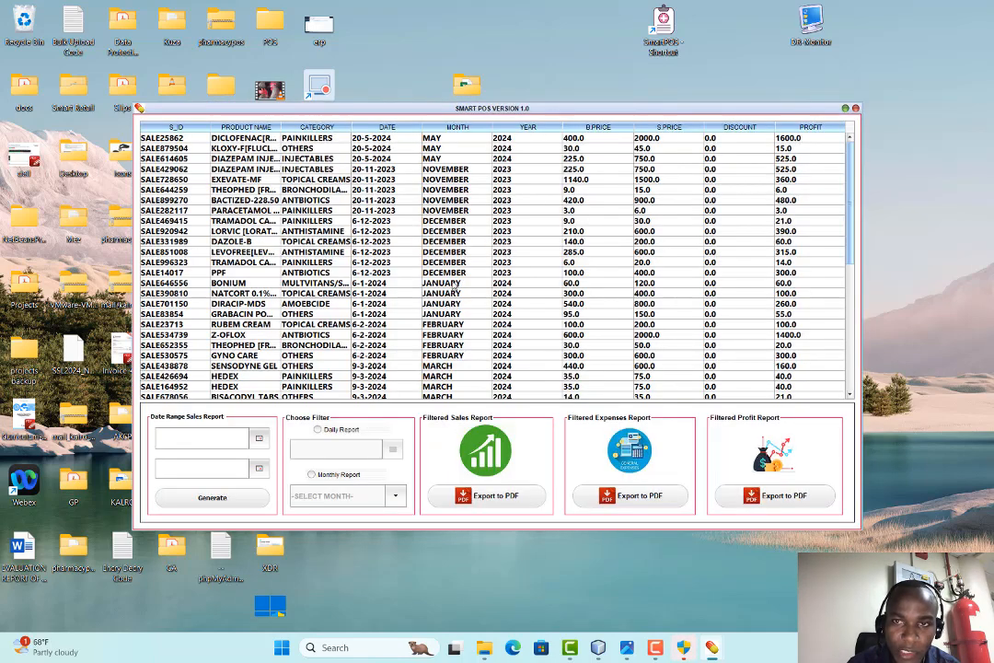
Filter the sales report to a Monthly Report for MARCH 2024, then close the Reports window
scroll(380, 190, down, 7)
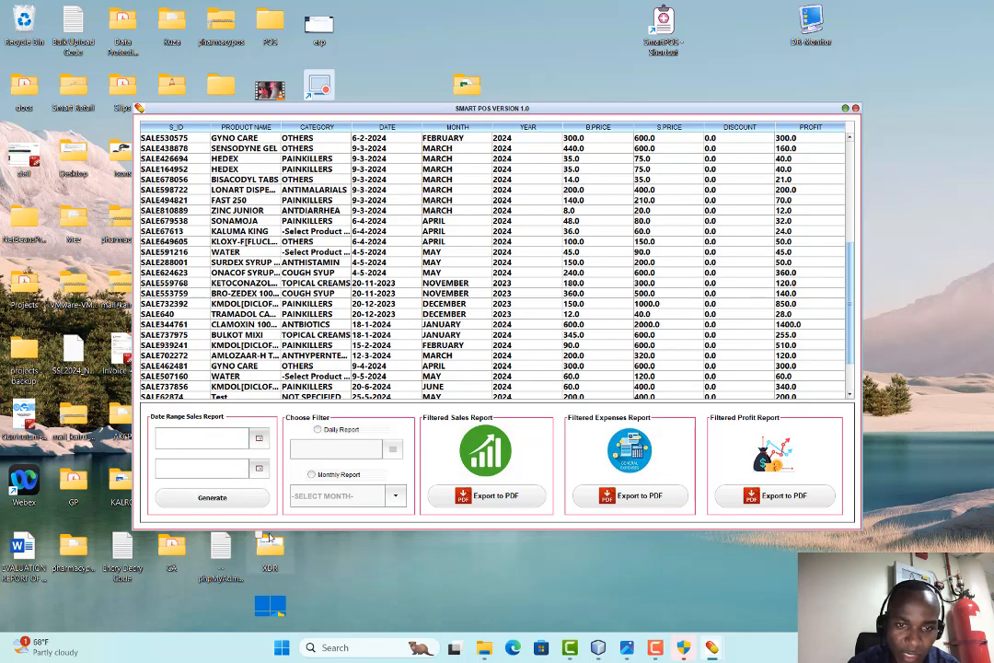
click(317, 430)
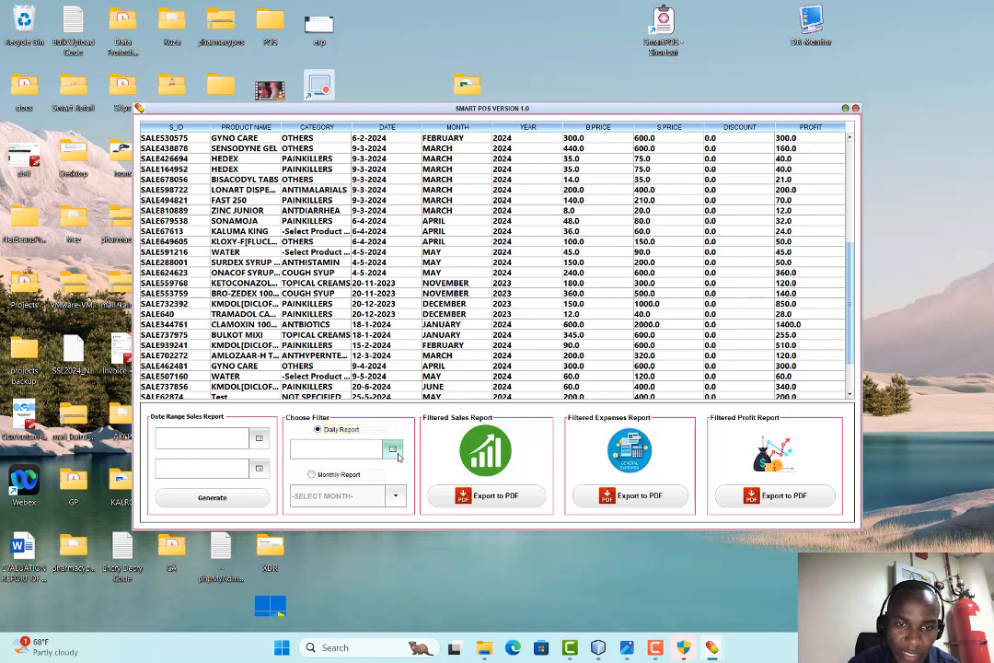
click(312, 475)
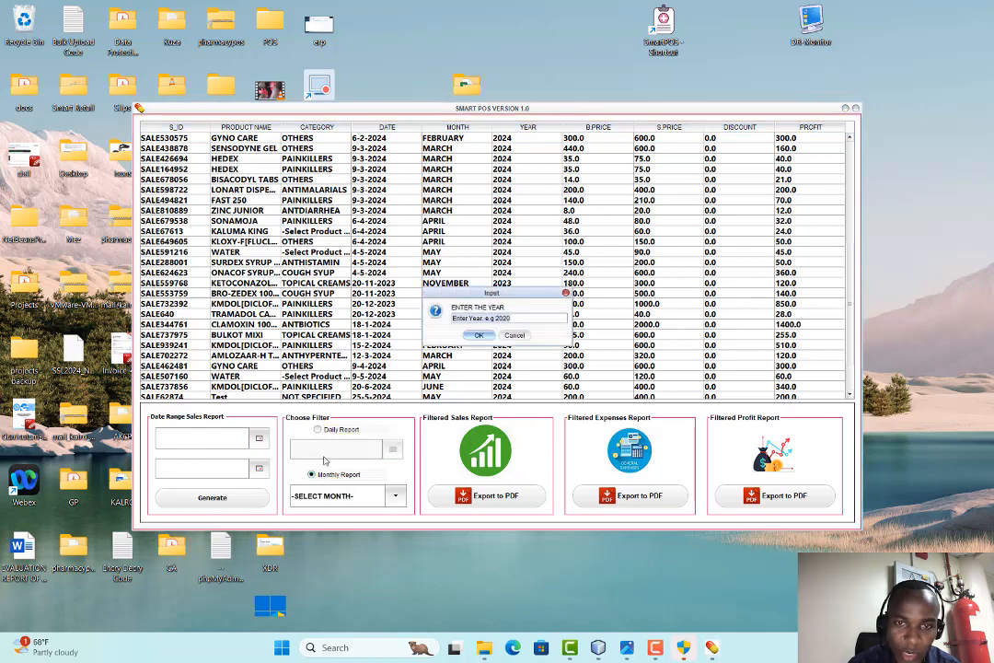
click(497, 317)
text(2024)
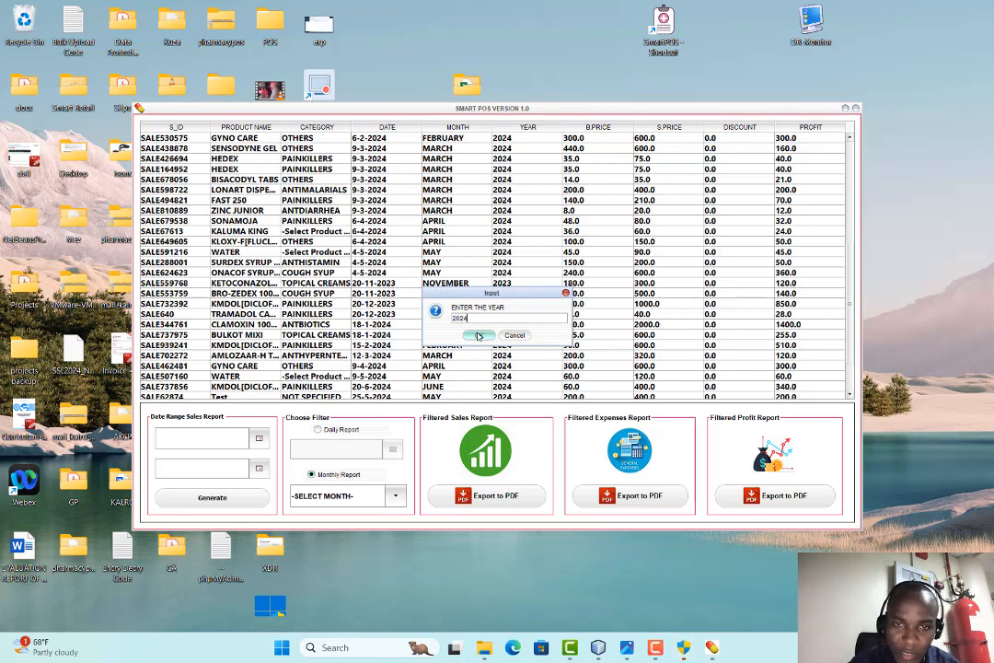
click(478, 334)
click(395, 496)
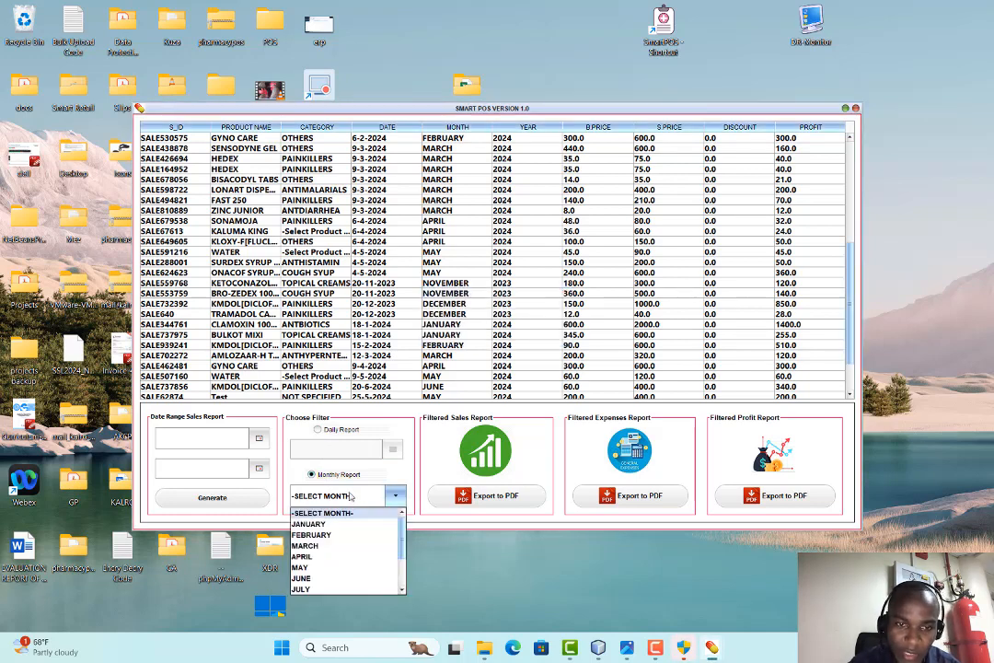
click(321, 546)
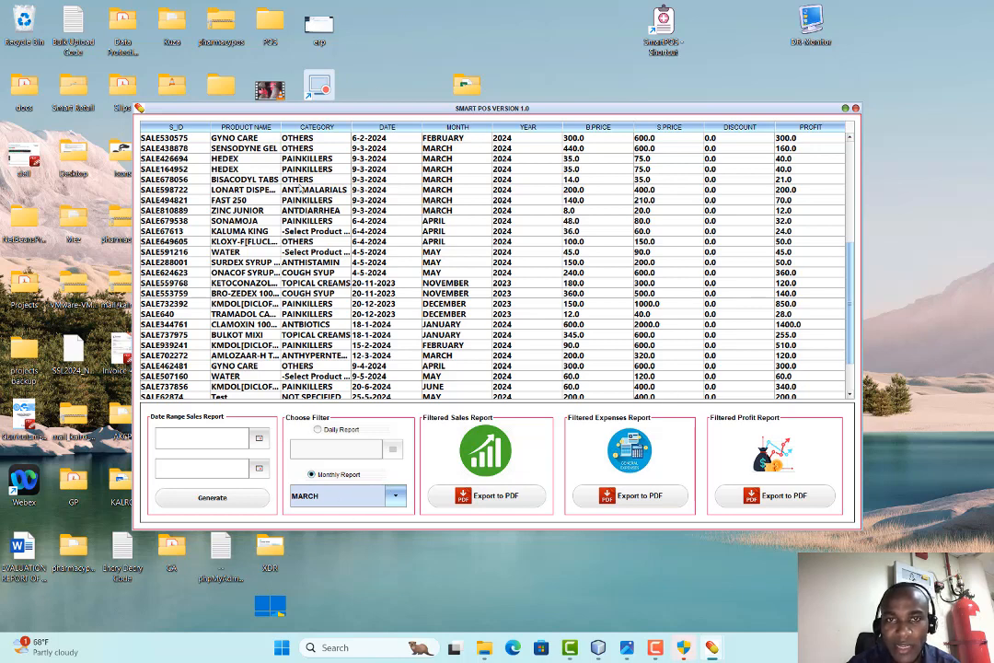
click(855, 108)
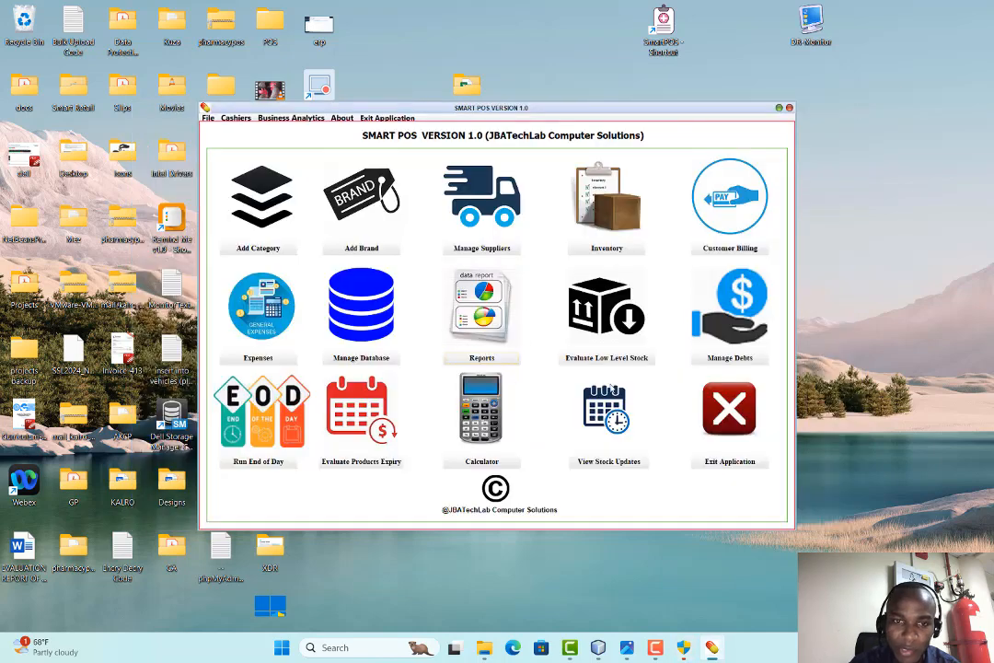
click(604, 362)
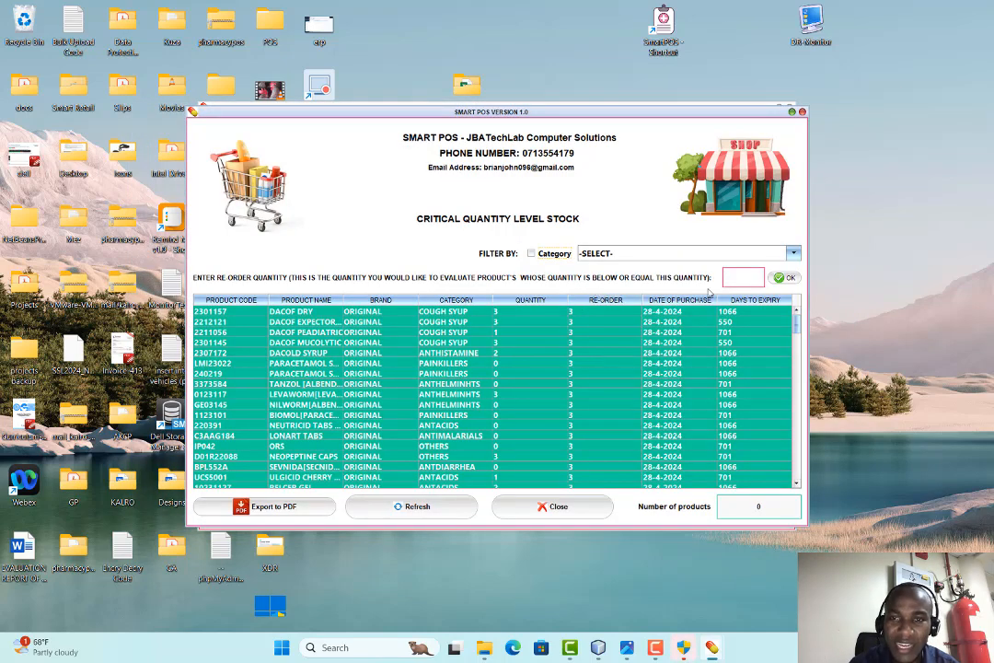
click(744, 277)
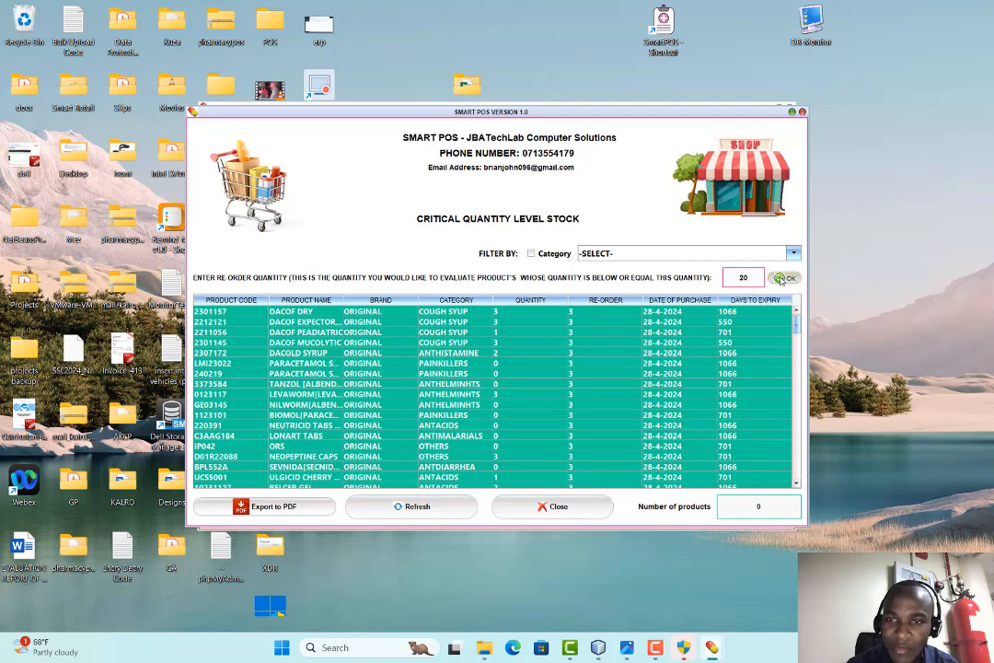
key(Return)
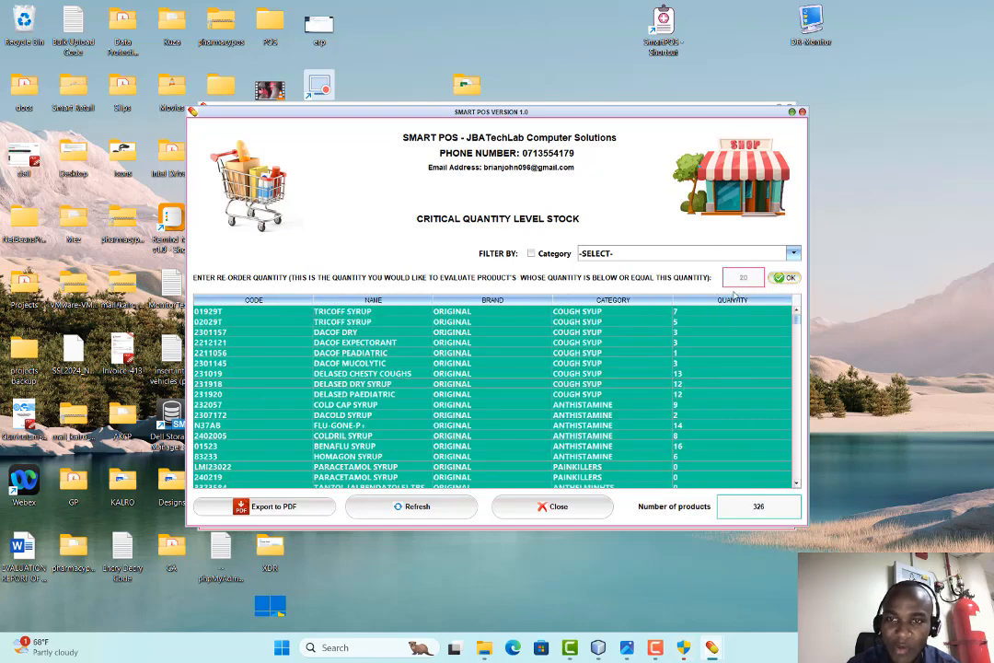
scroll(541, 352, down, 15)
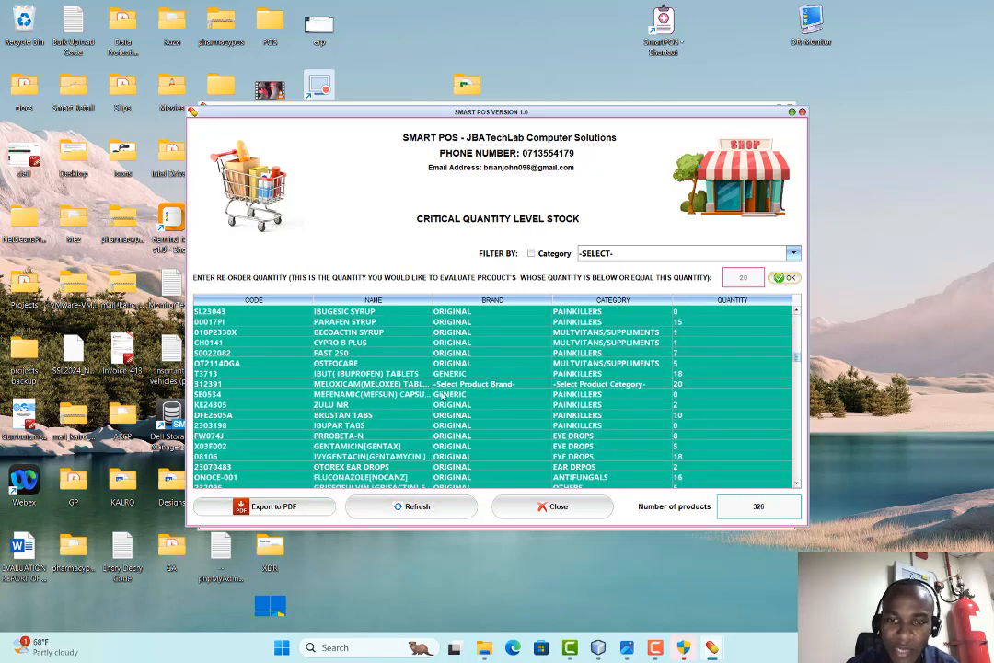
click(543, 508)
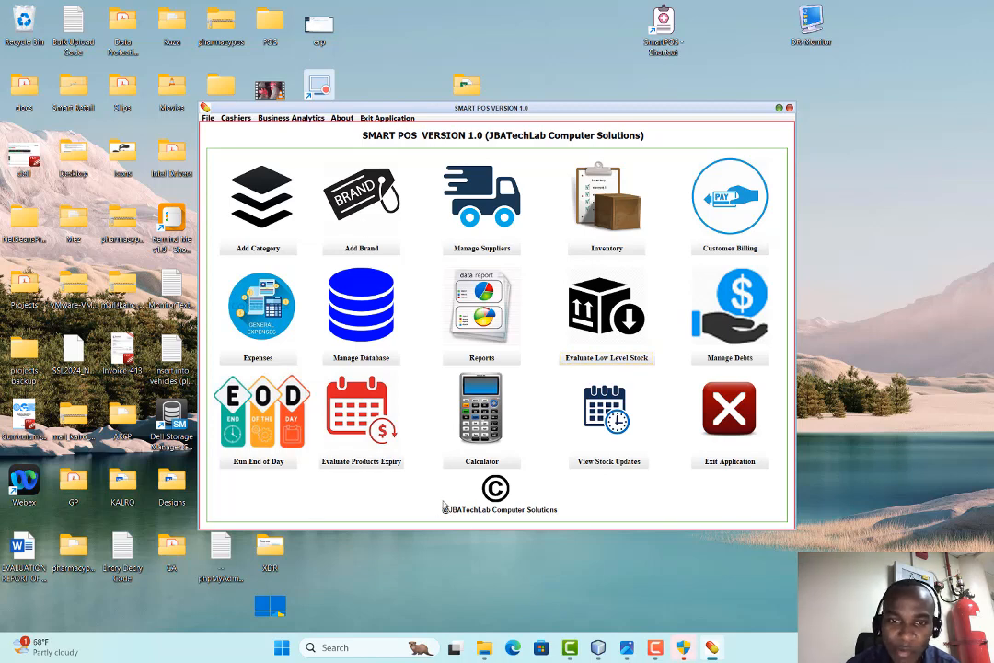
click(735, 358)
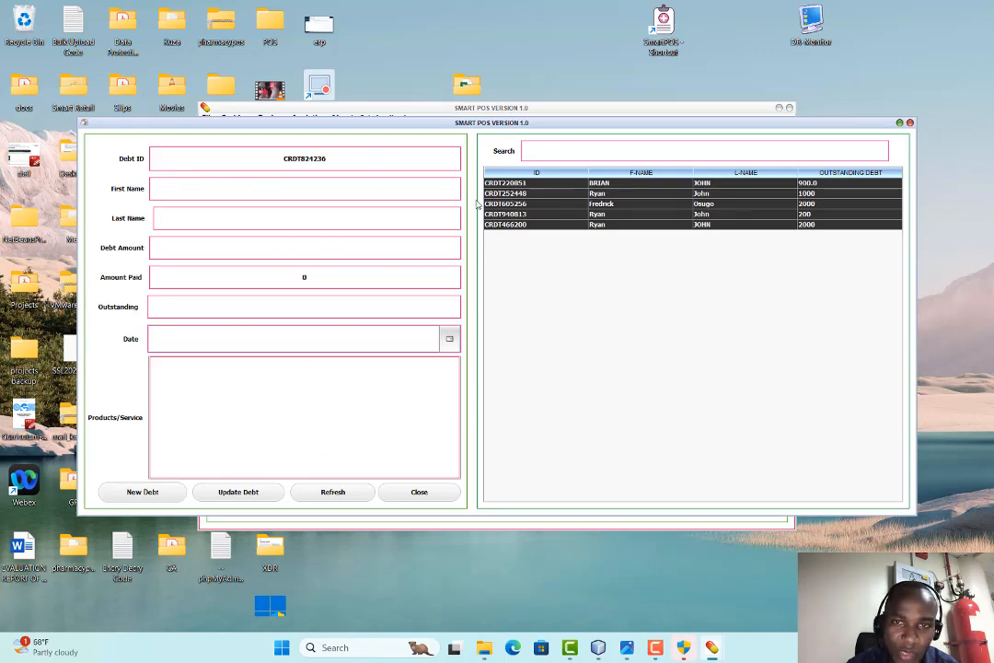
click(511, 182)
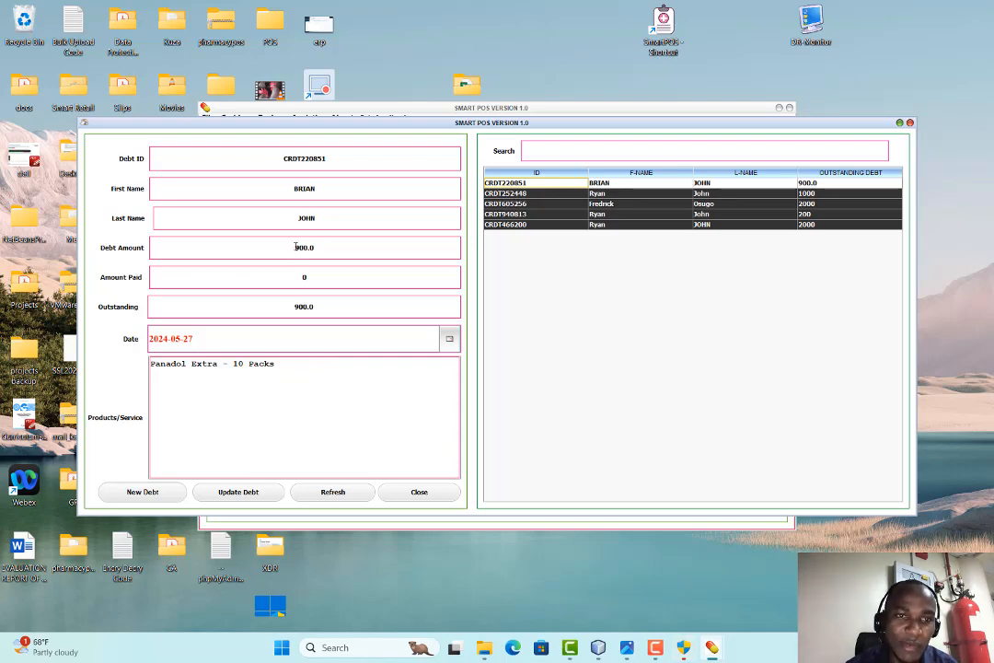
click(558, 197)
click(555, 204)
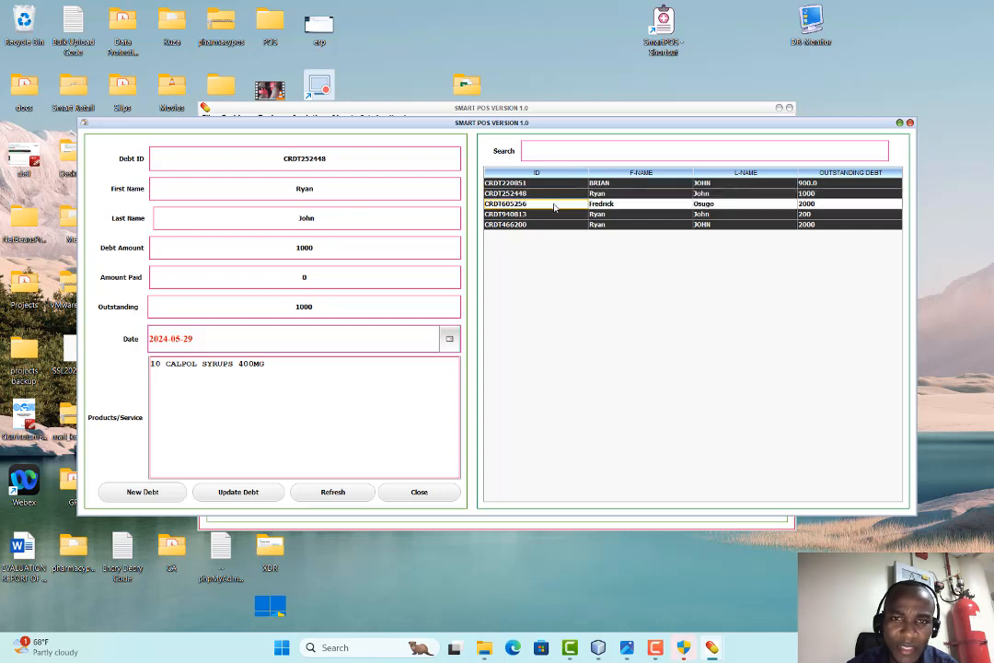
click(336, 493)
click(416, 493)
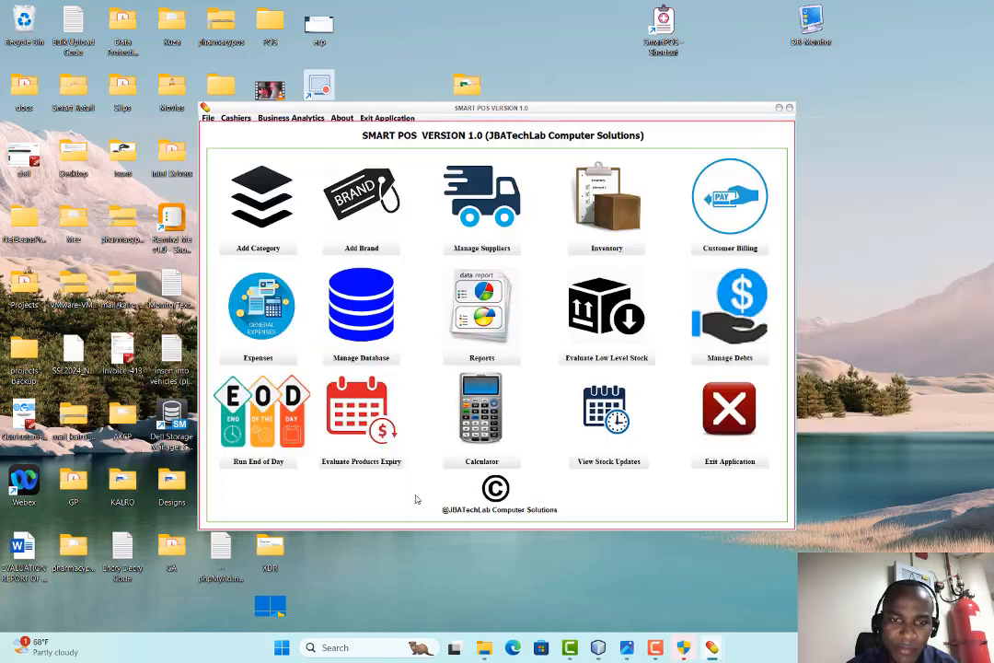
Run the product expiry evaluation for items expiring within 20 days, then close it
click(366, 465)
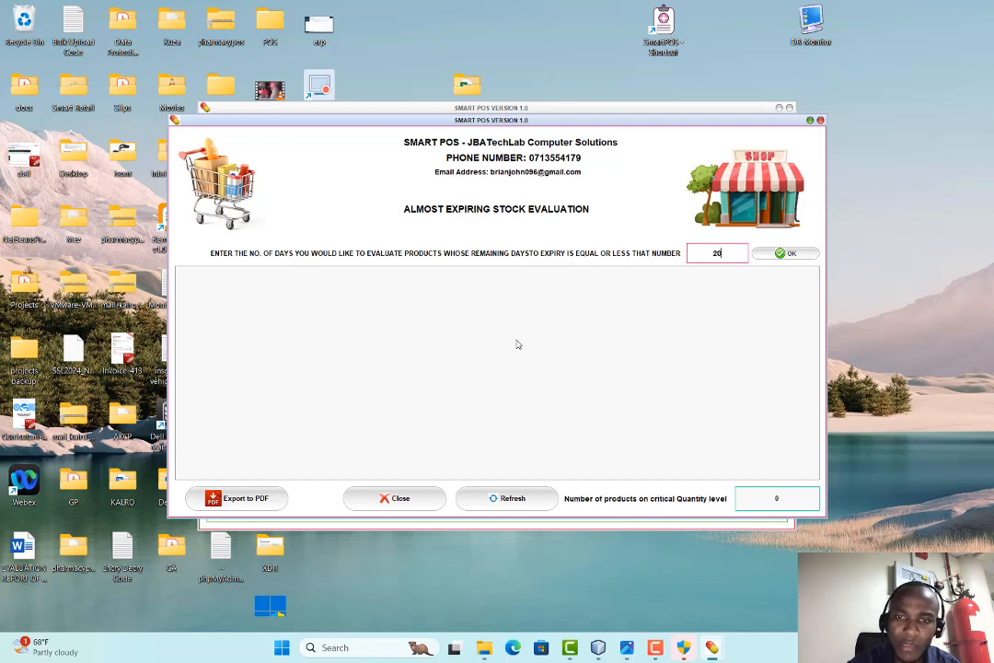
click(785, 253)
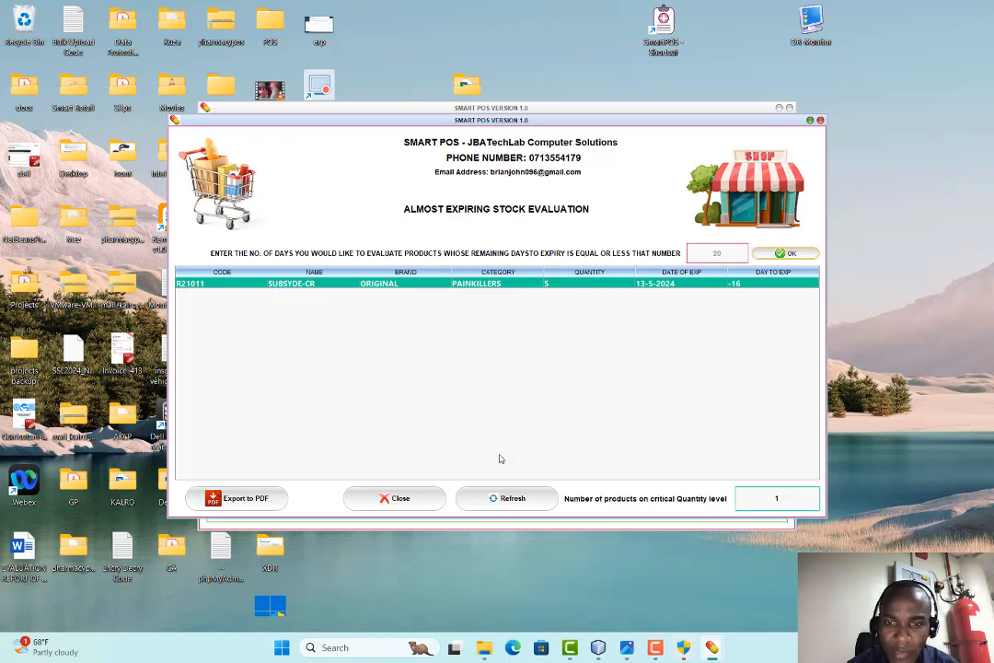
click(431, 506)
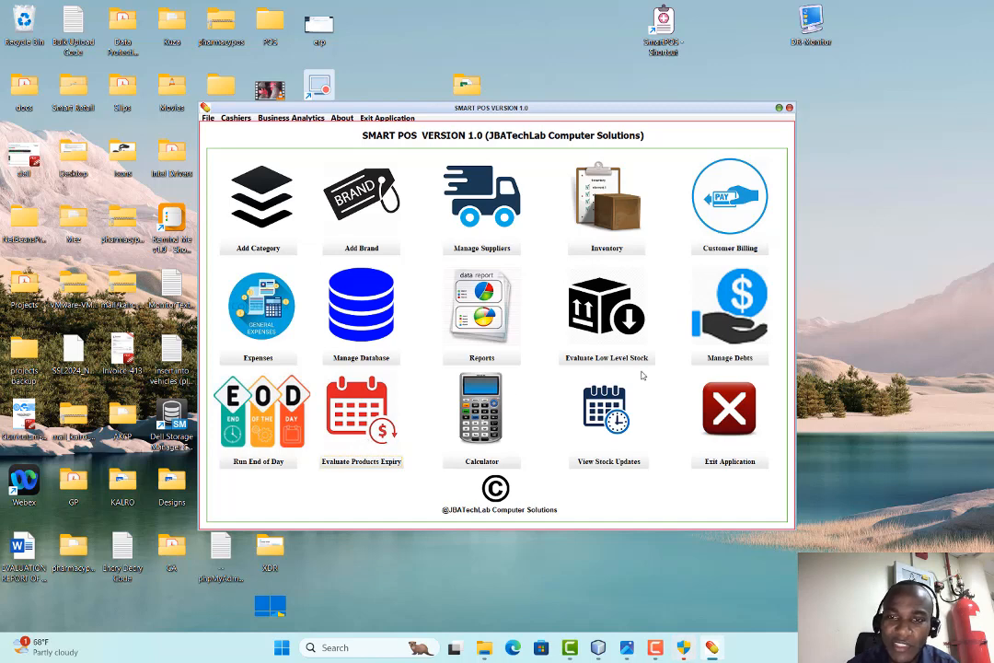
Re-run the expiry evaluation at 10 days, listing only SUBSYDE-CR (R21011), quantity 5
click(363, 458)
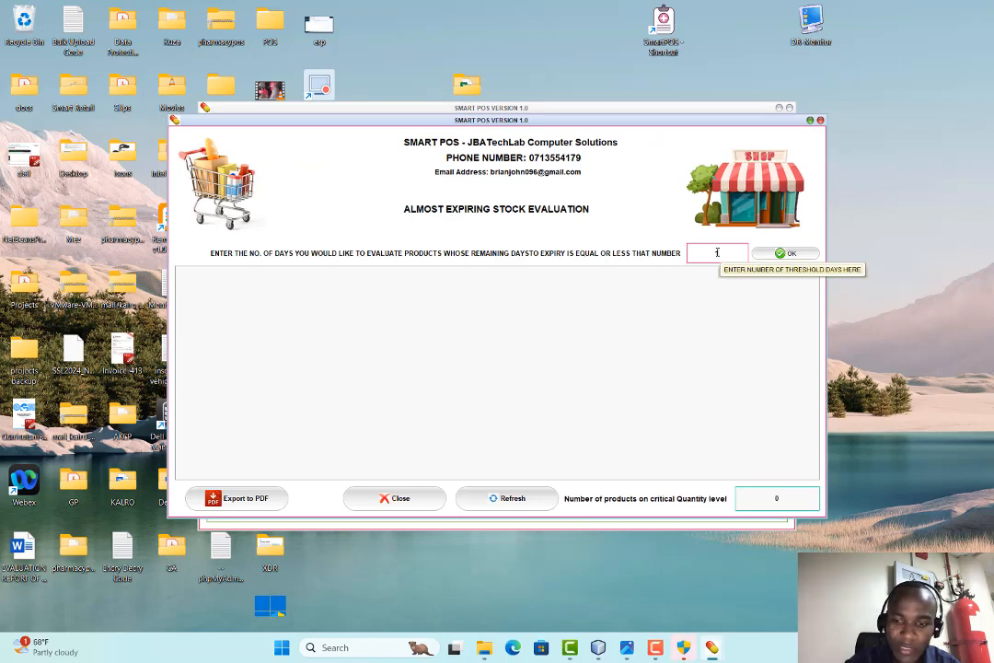
key(Return)
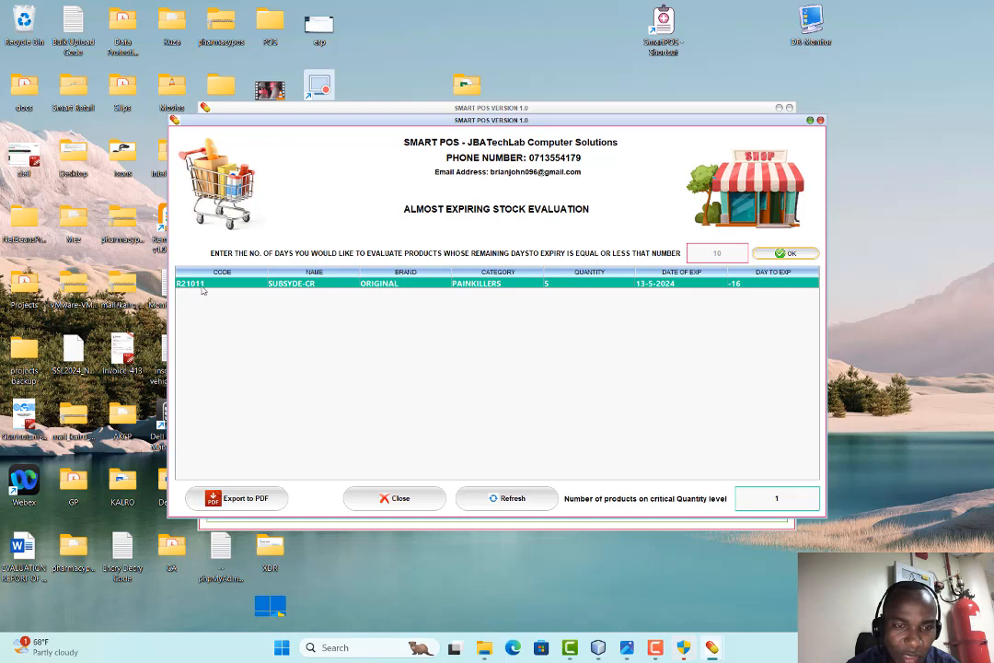
click(405, 503)
Try a product search for 'subs' in Customer Billing, then close it
click(682, 195)
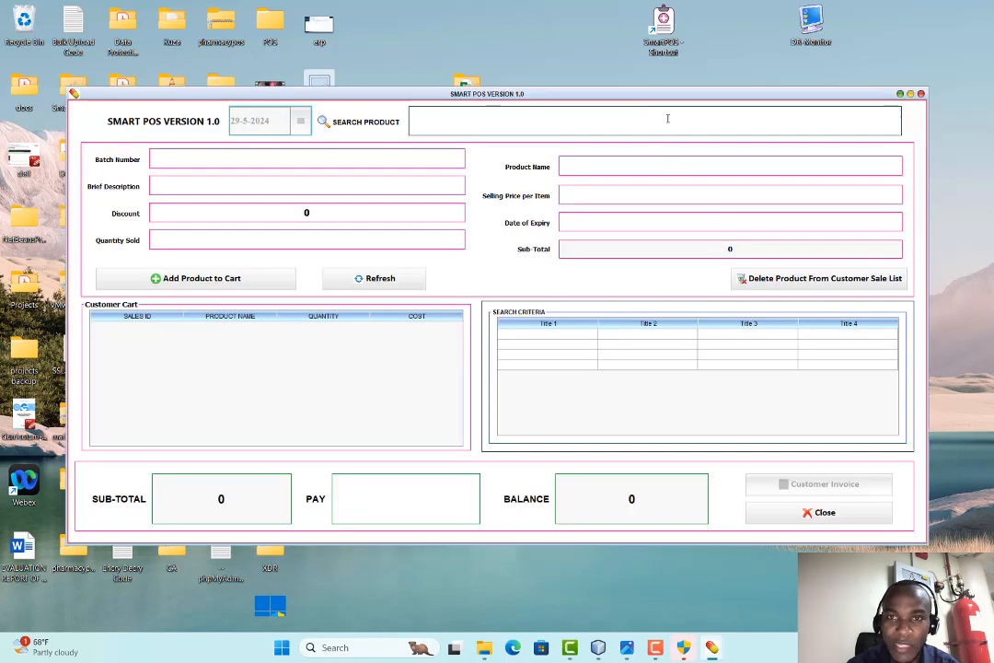
text(subs)
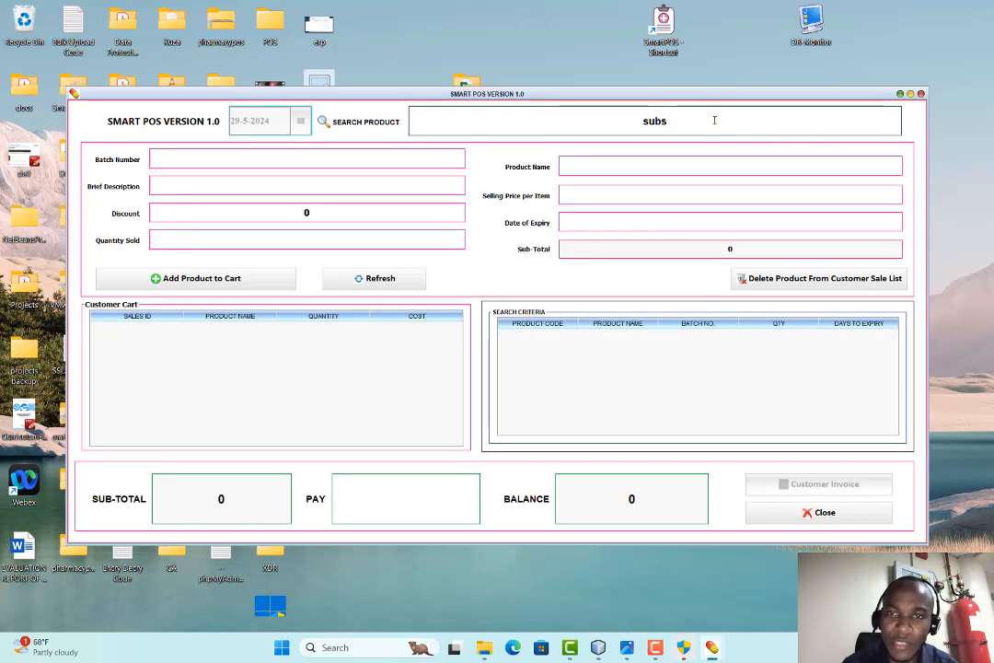
click(815, 511)
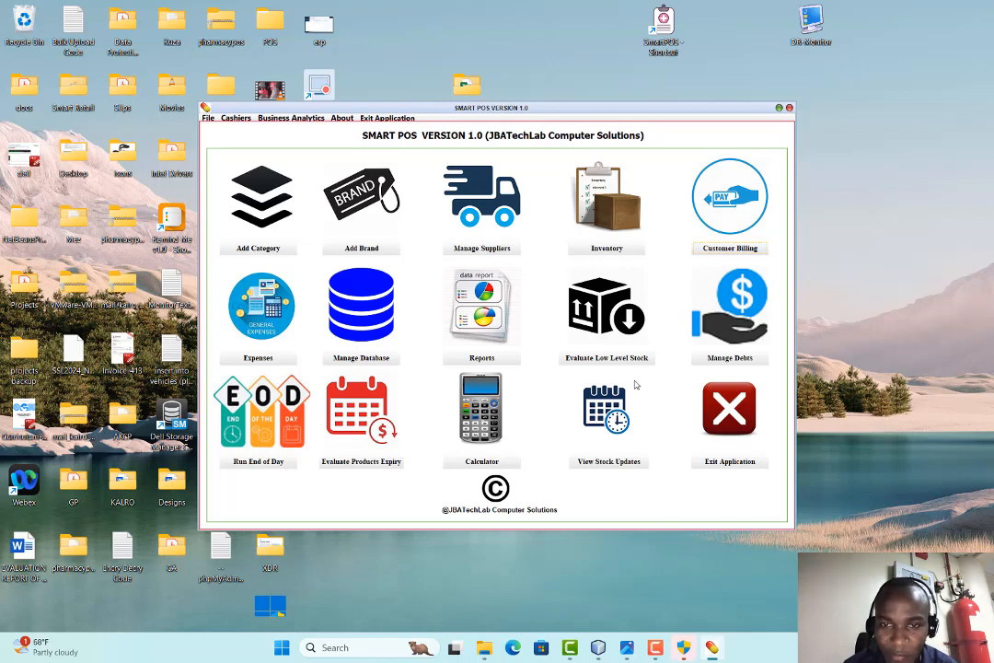
click(471, 460)
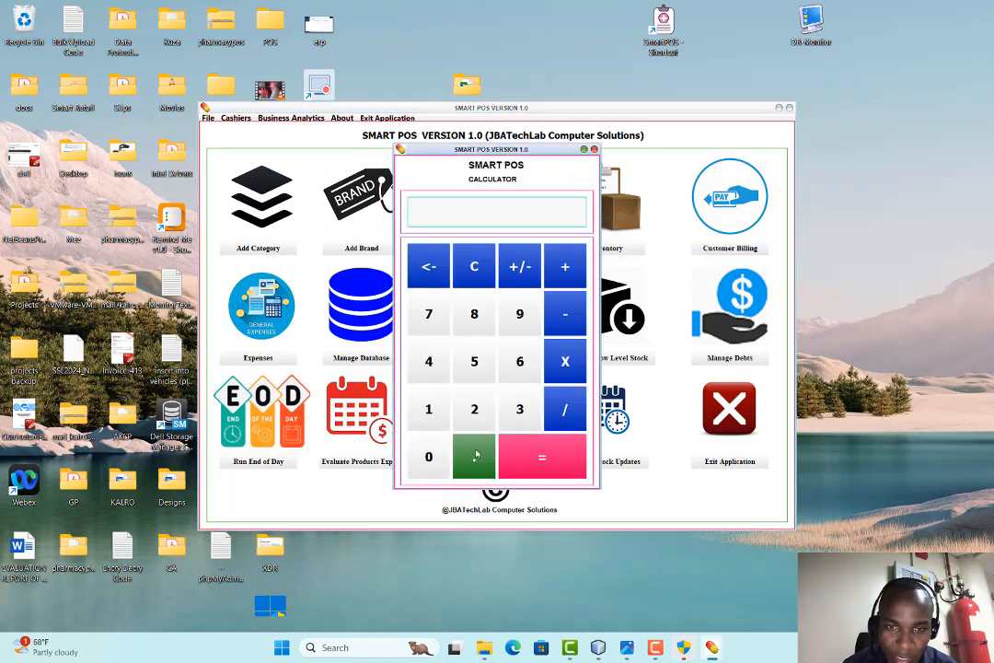
click(502, 129)
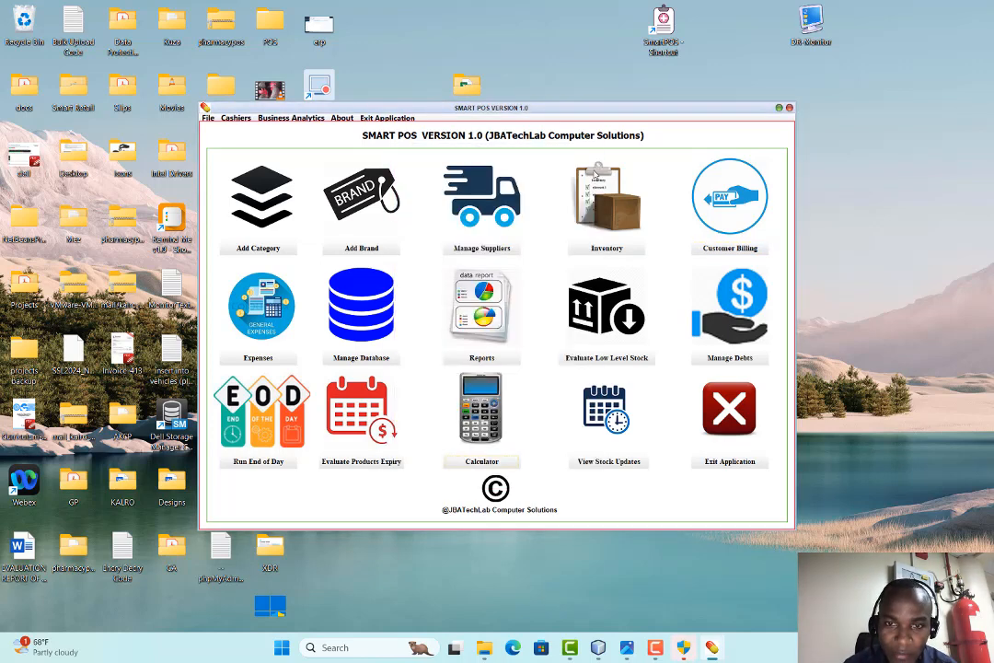
click(633, 464)
scroll(732, 327, down, 6)
drag(816, 230, 809, 463)
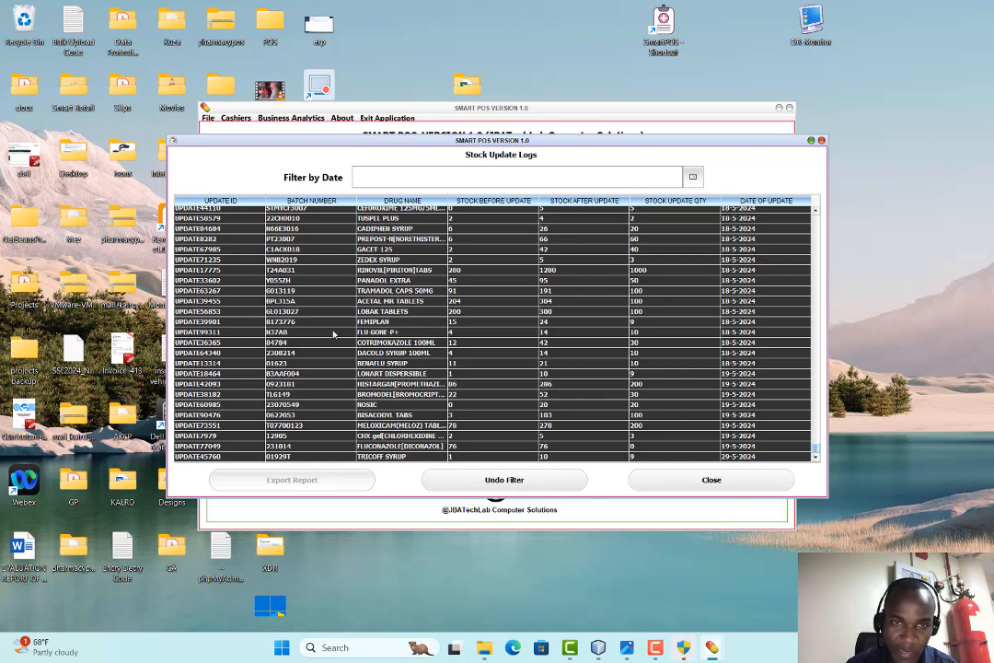
click(679, 483)
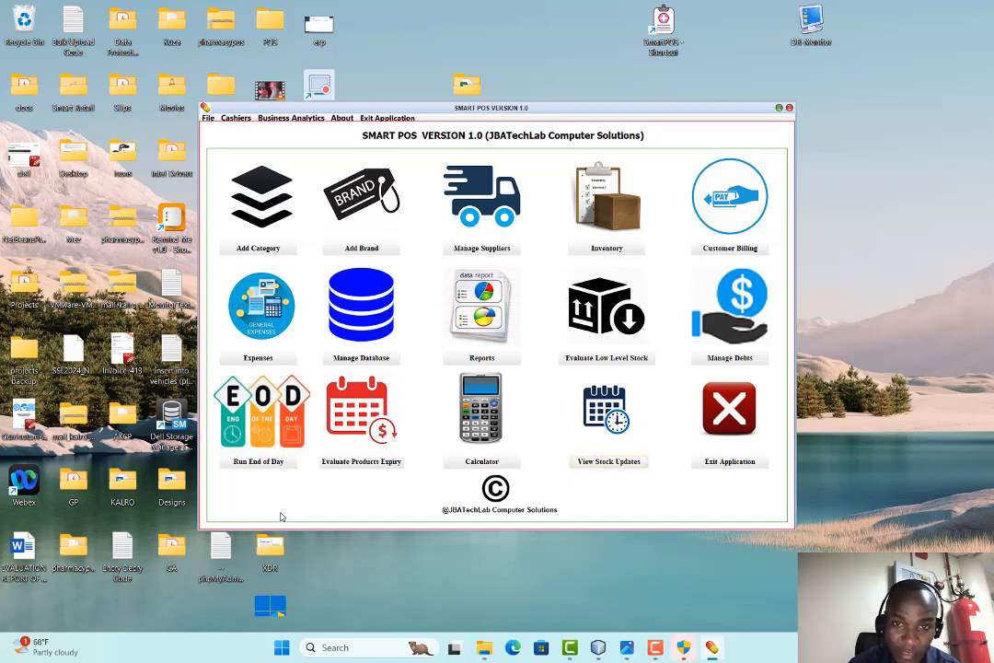
Run End of Day, confirm with Yes, and enter the password to begin it
click(221, 396)
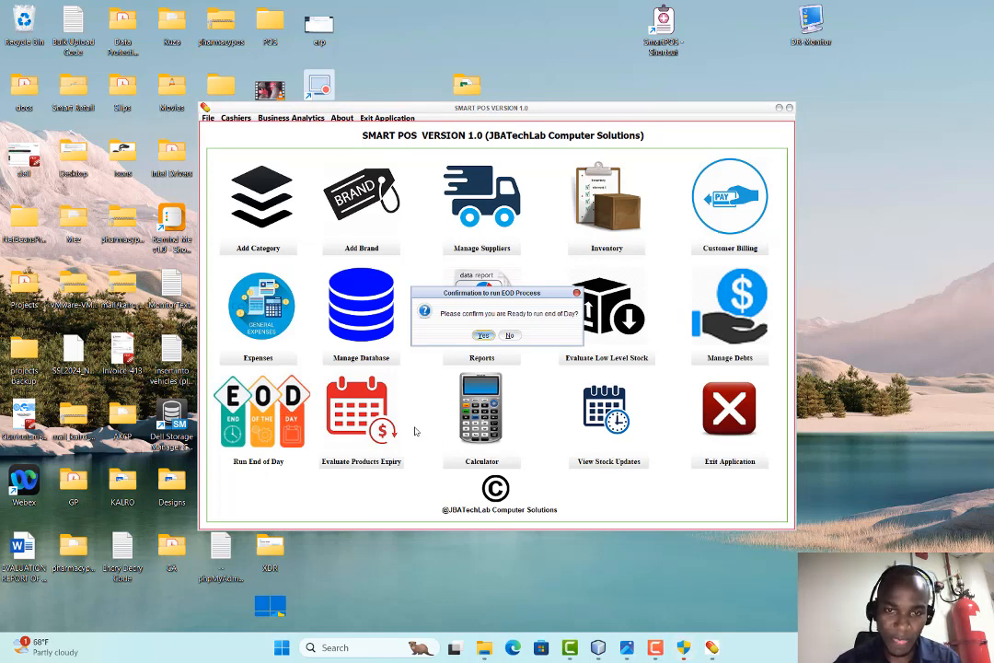
click(484, 335)
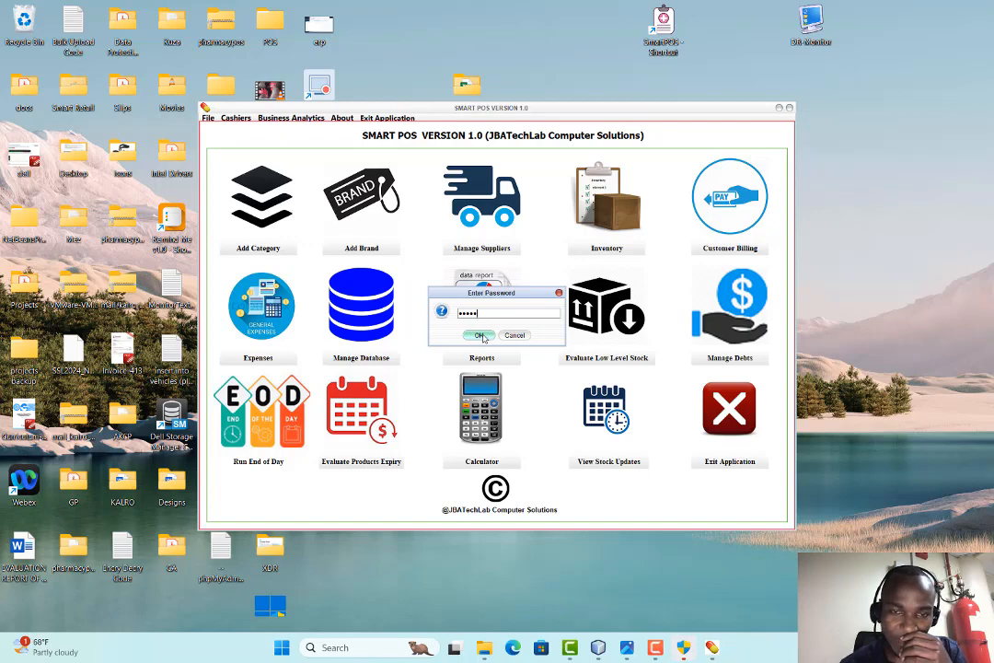
click(481, 336)
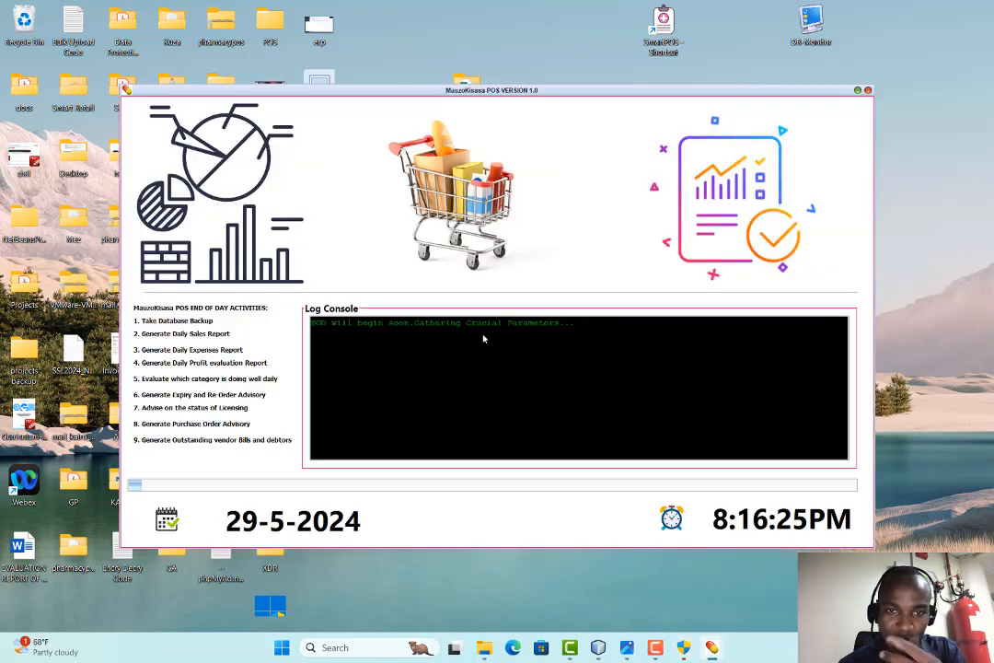
Move the End of Day window aside and open the EndOfDay folder in File Explorer
drag(378, 98, 497, 114)
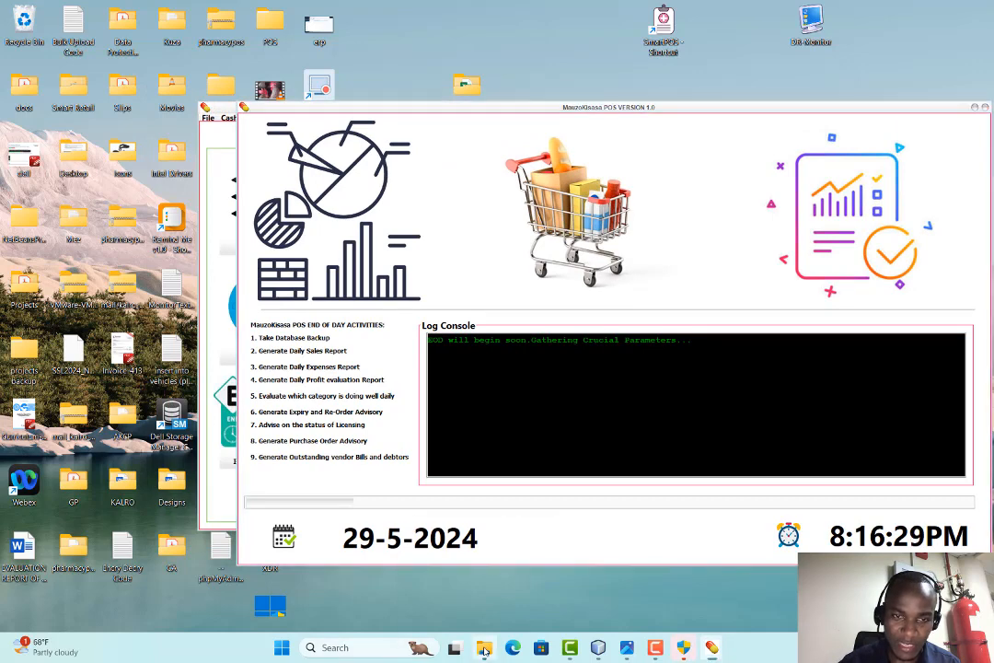
click(484, 649)
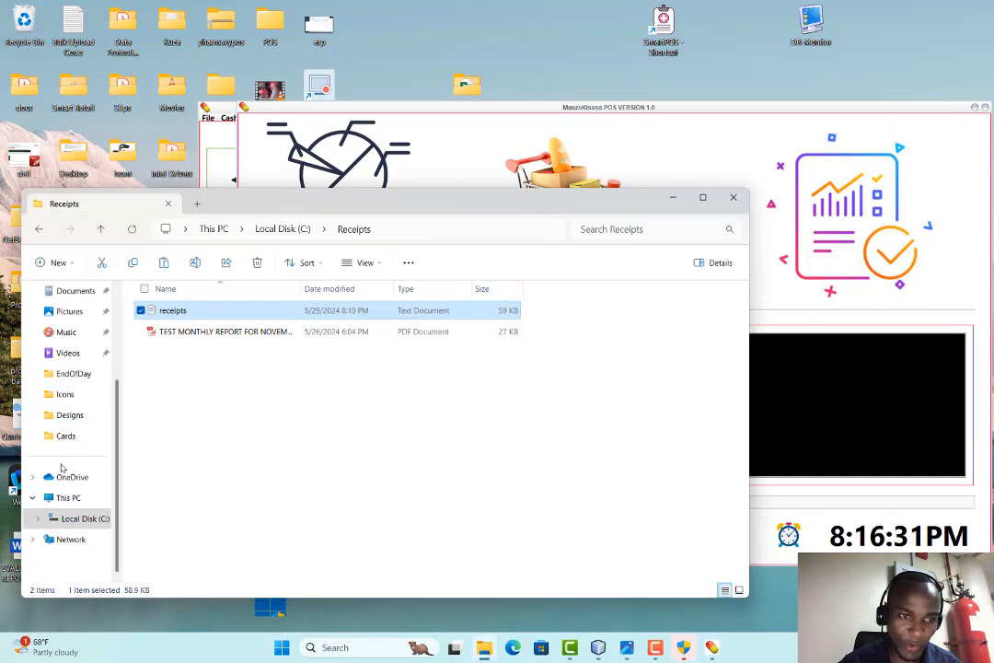
click(73, 373)
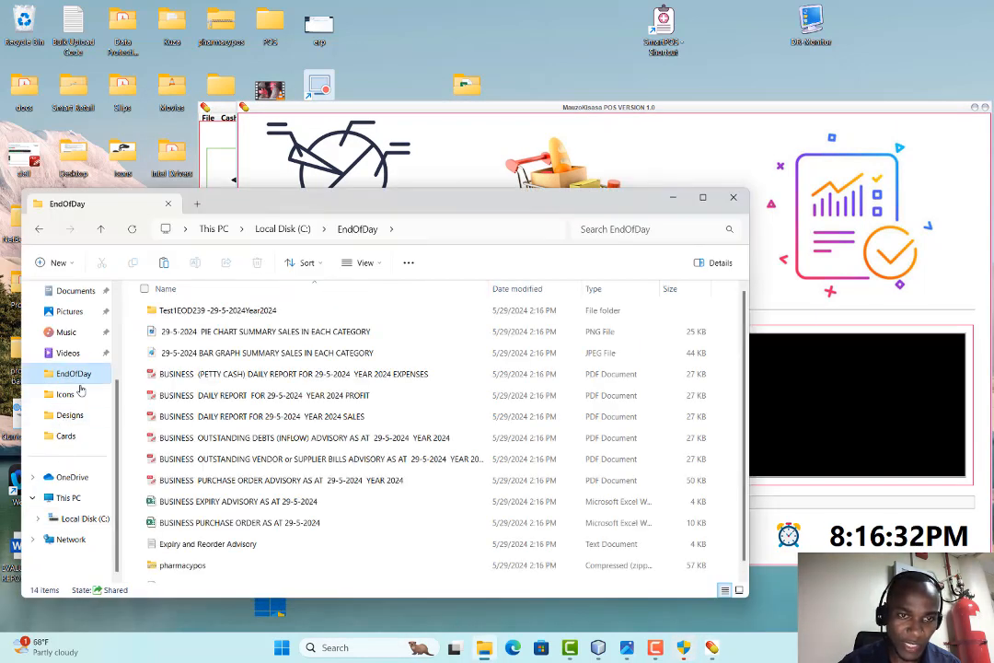
Select all 14 old end-of-day report files and delete them
key(ctrl+a)
right_click(223, 403)
click(184, 372)
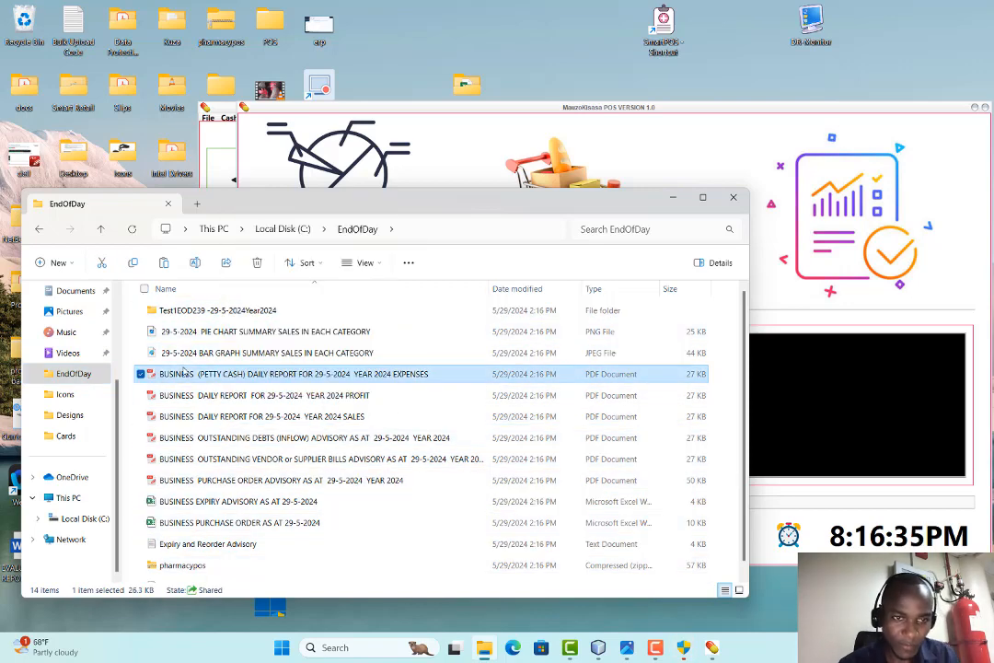
key(ctrl+a)
right_click(187, 361)
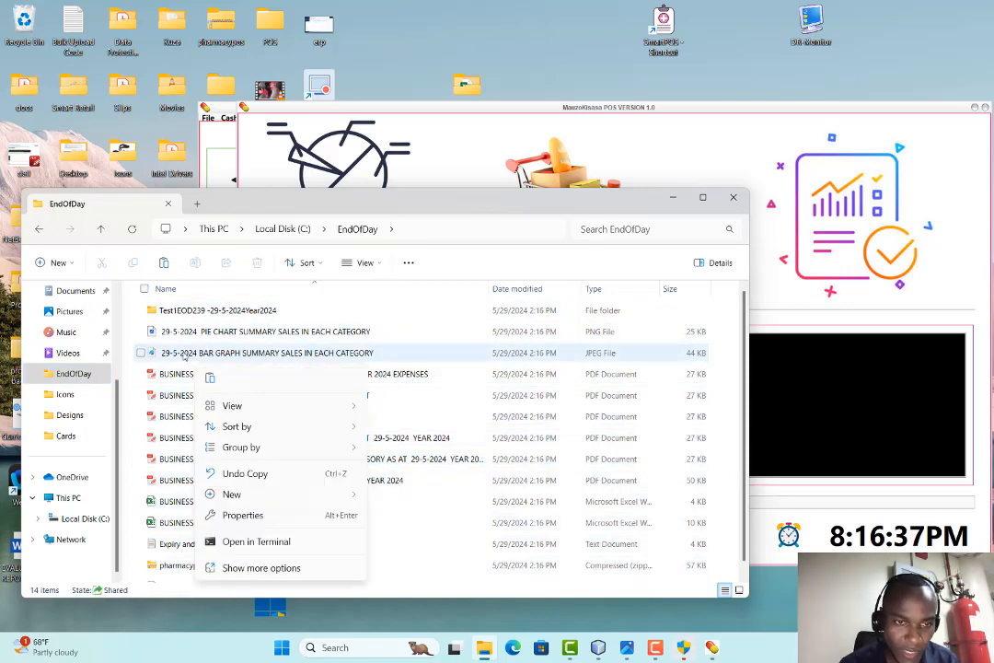
key(Escape)
click(145, 289)
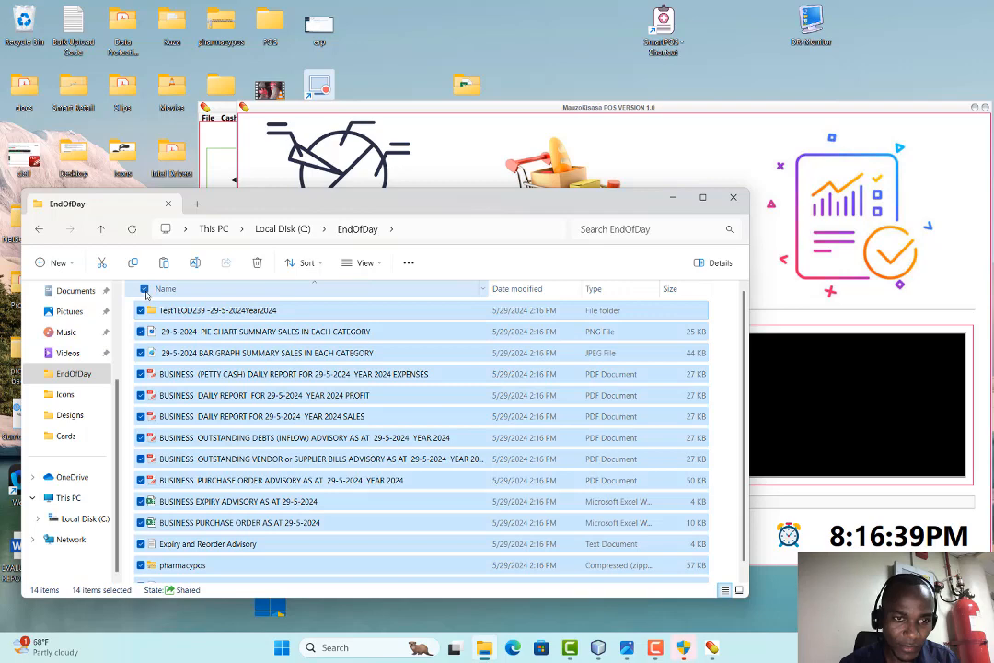
click(145, 289)
click(144, 290)
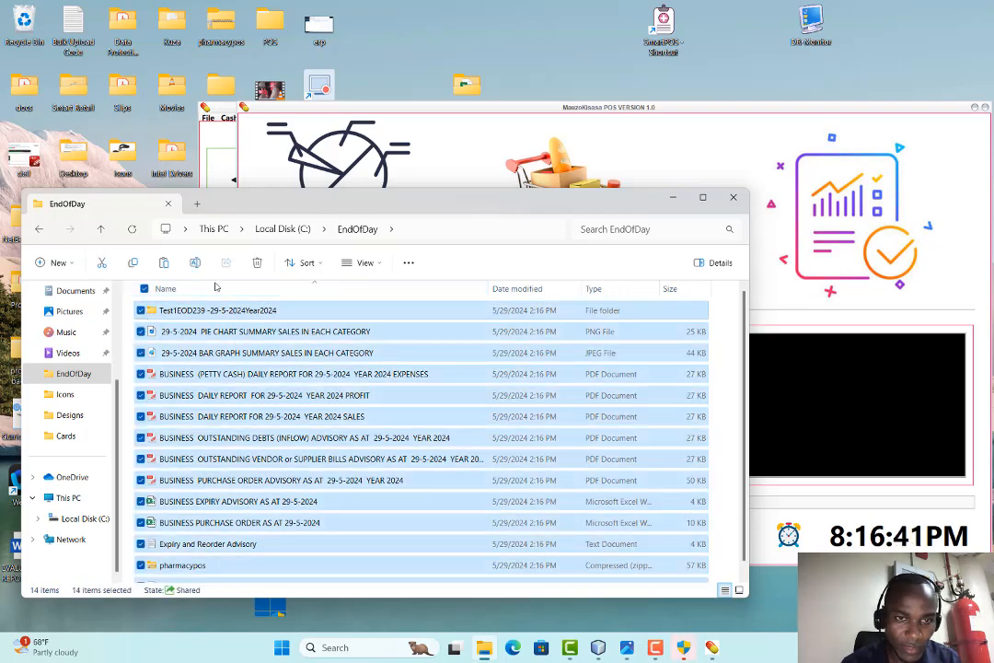
click(257, 264)
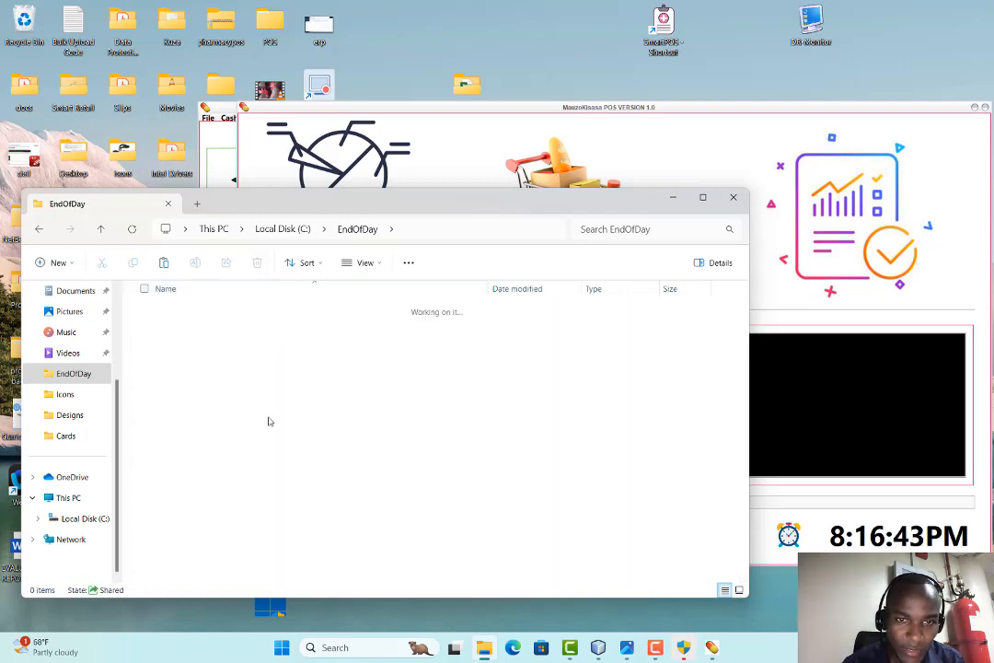
Arrange the EndOfDay folder and End of Day windows to watch the run's progress
click(561, 184)
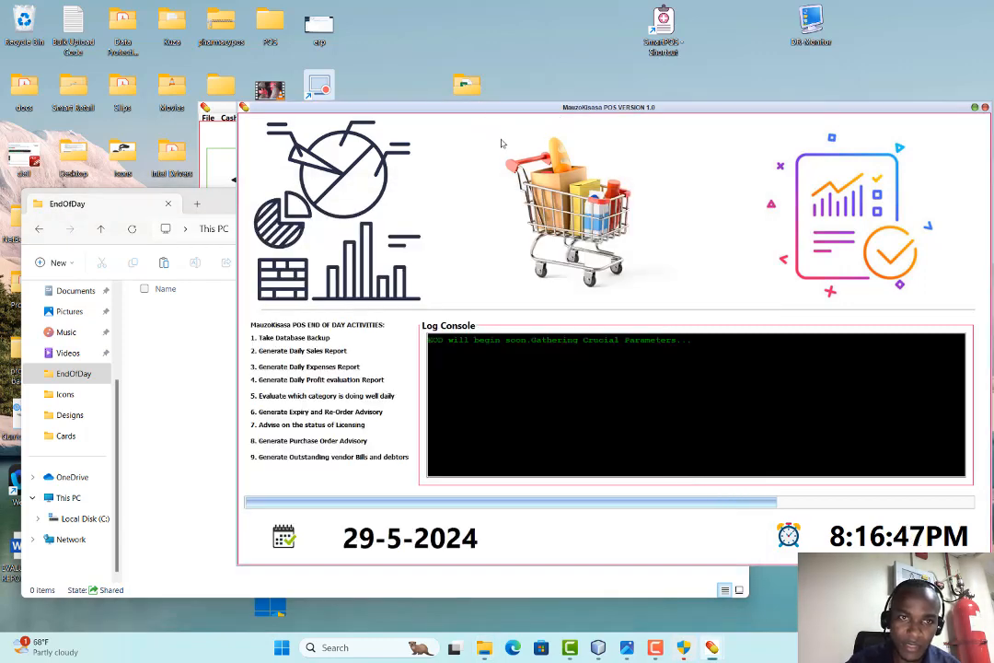
click(117, 200)
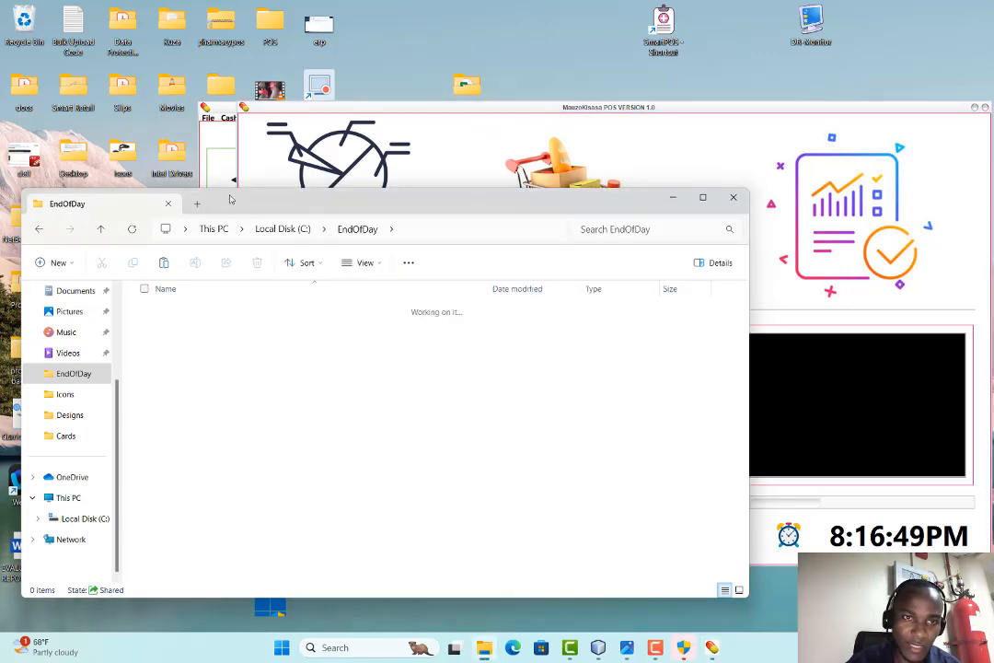
drag(133, 199, 77, 135)
click(495, 128)
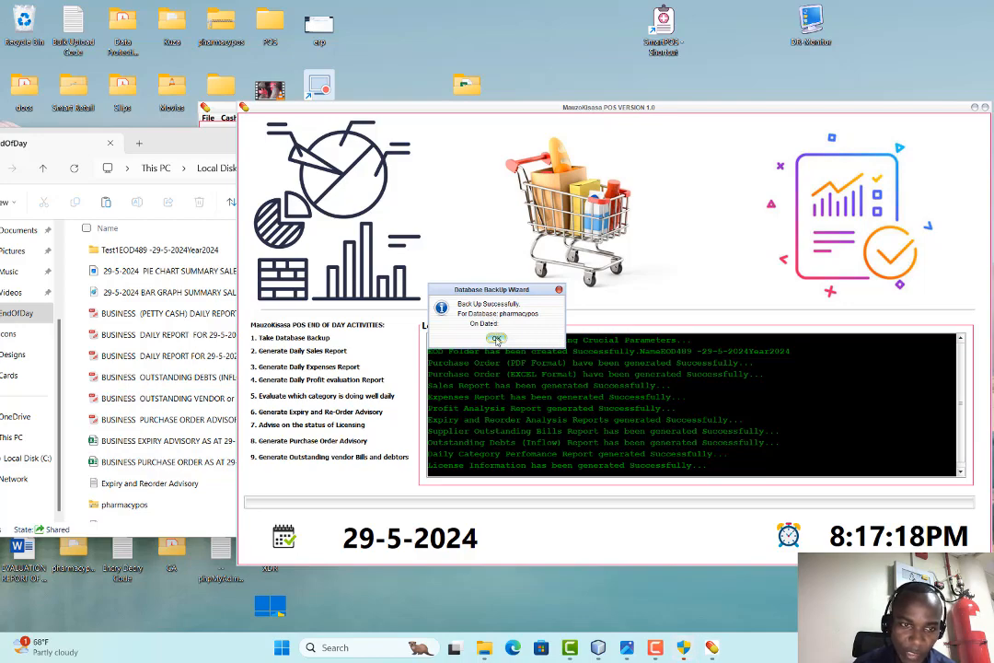
Acknowledge the successful database backup and close the End of Day window
click(496, 339)
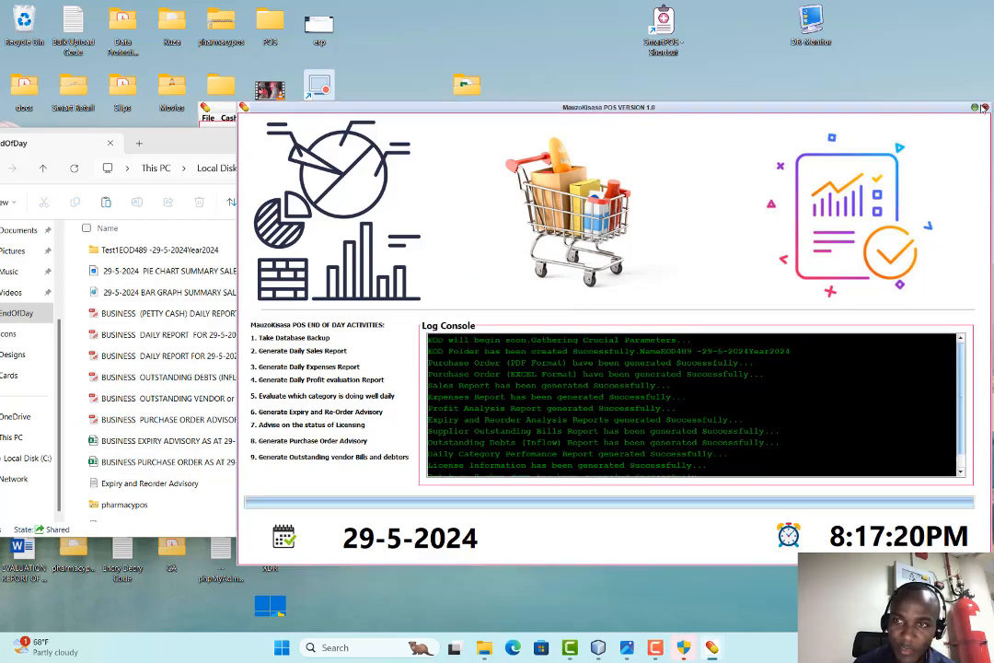
click(985, 108)
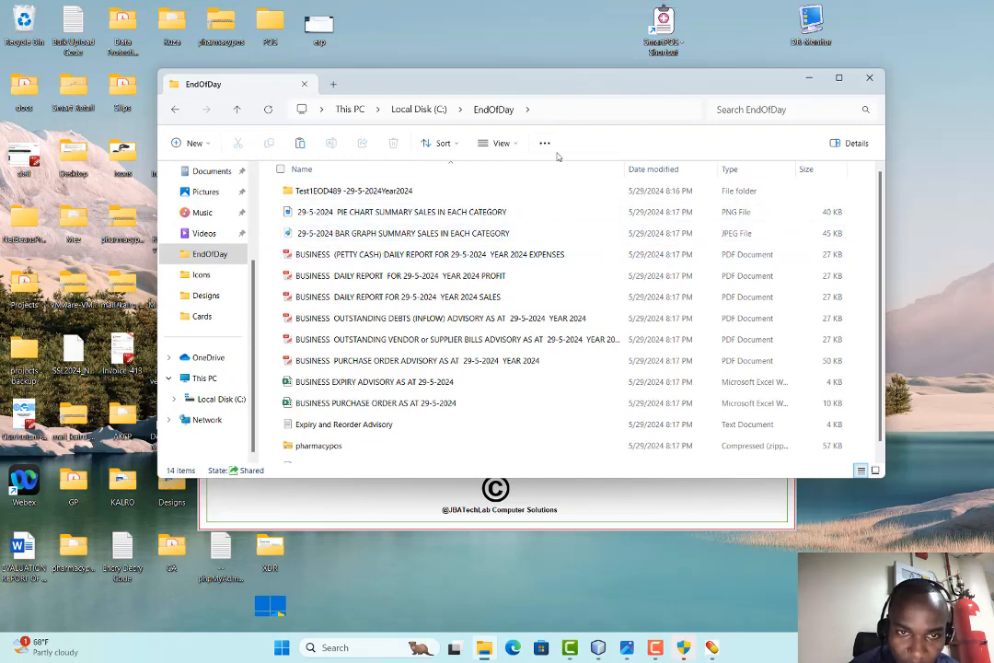
View the 29-5-2024 category sales pie chart in Photos, close it, and minimize Smart POS
double_click(355, 214)
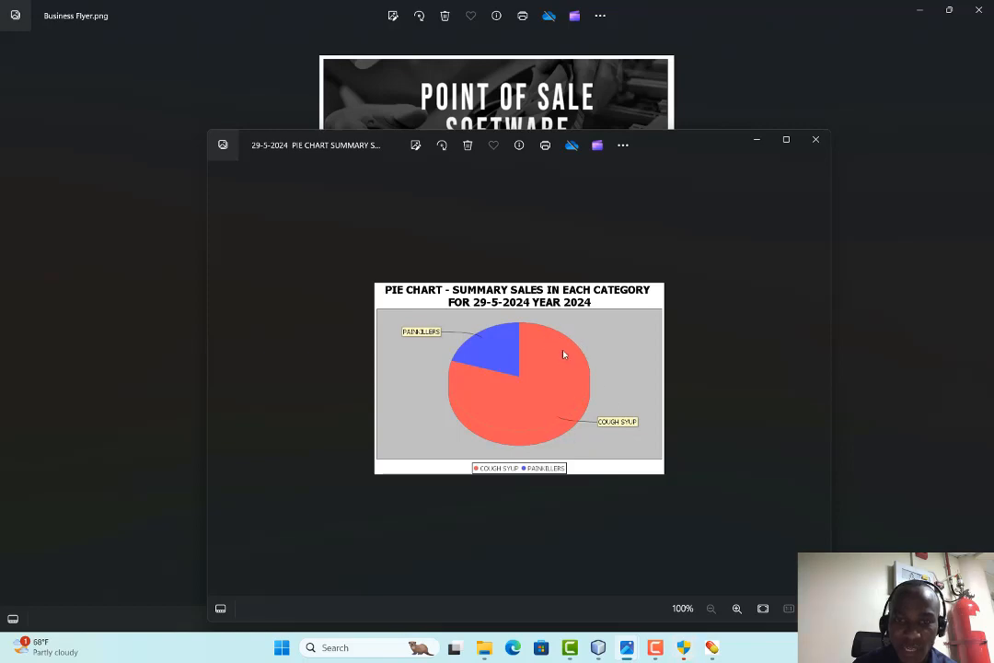
click(816, 140)
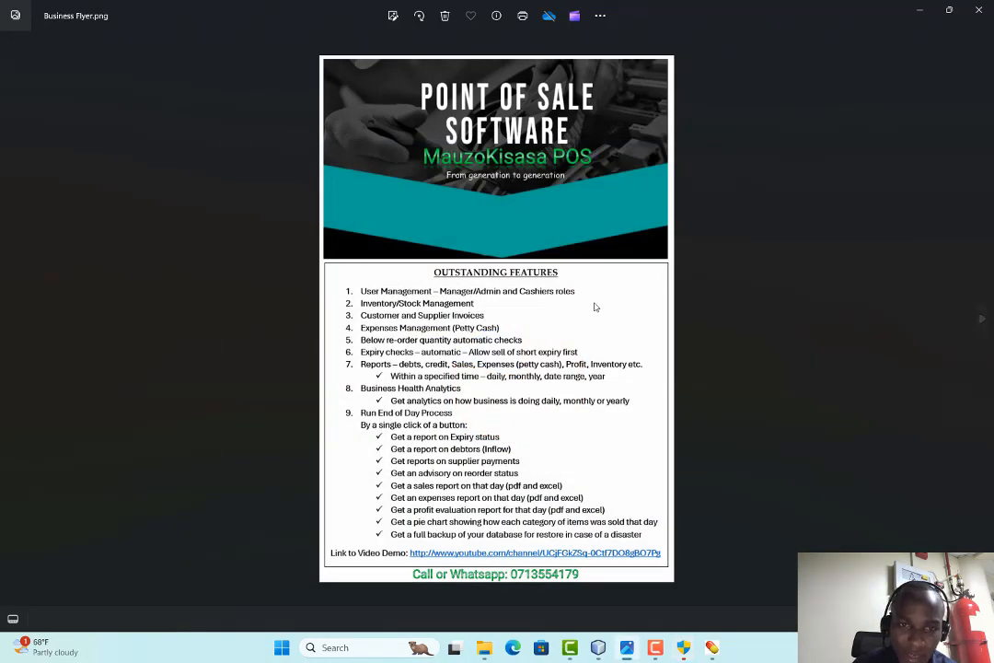
click(712, 648)
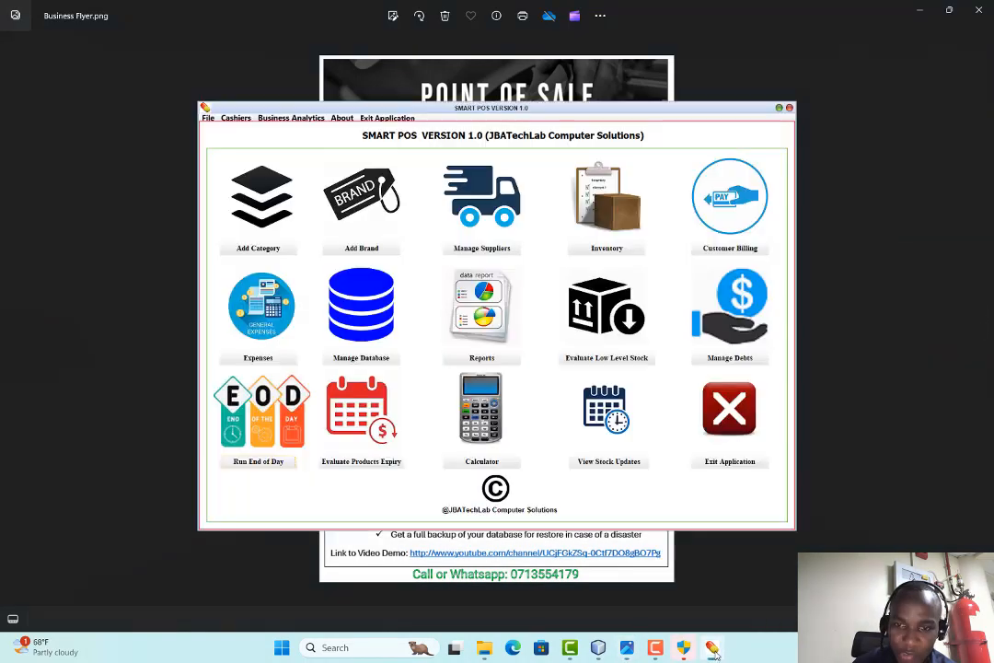
click(714, 647)
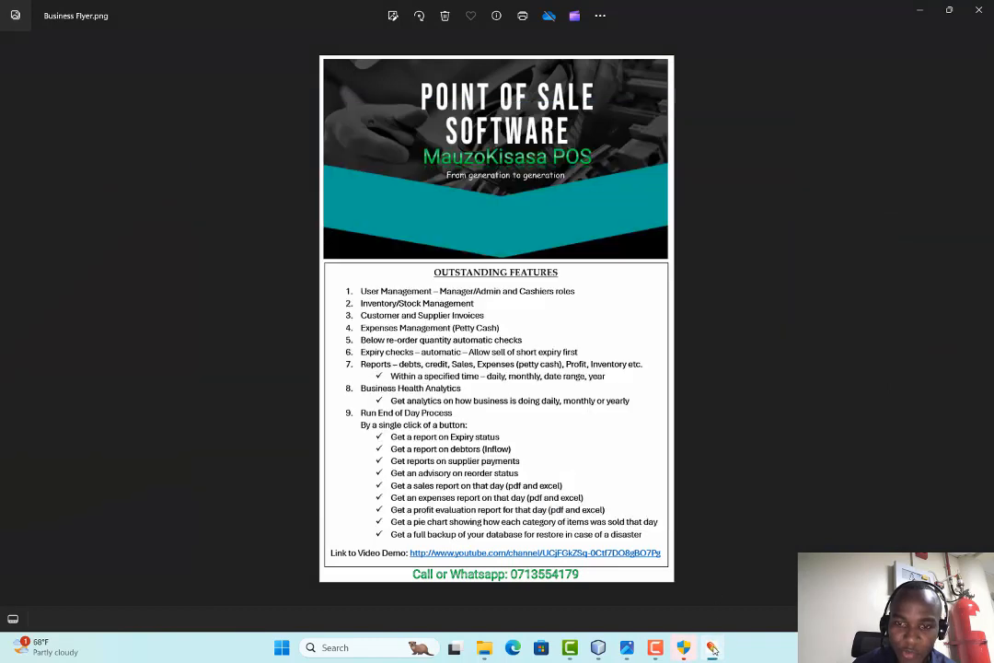
click(491, 651)
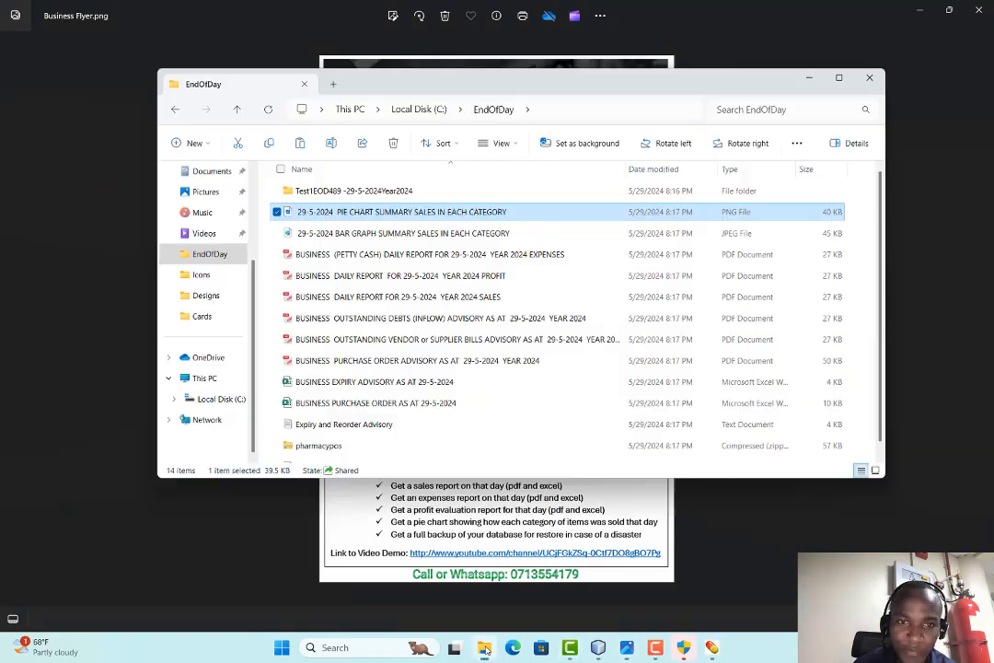
double_click(328, 235)
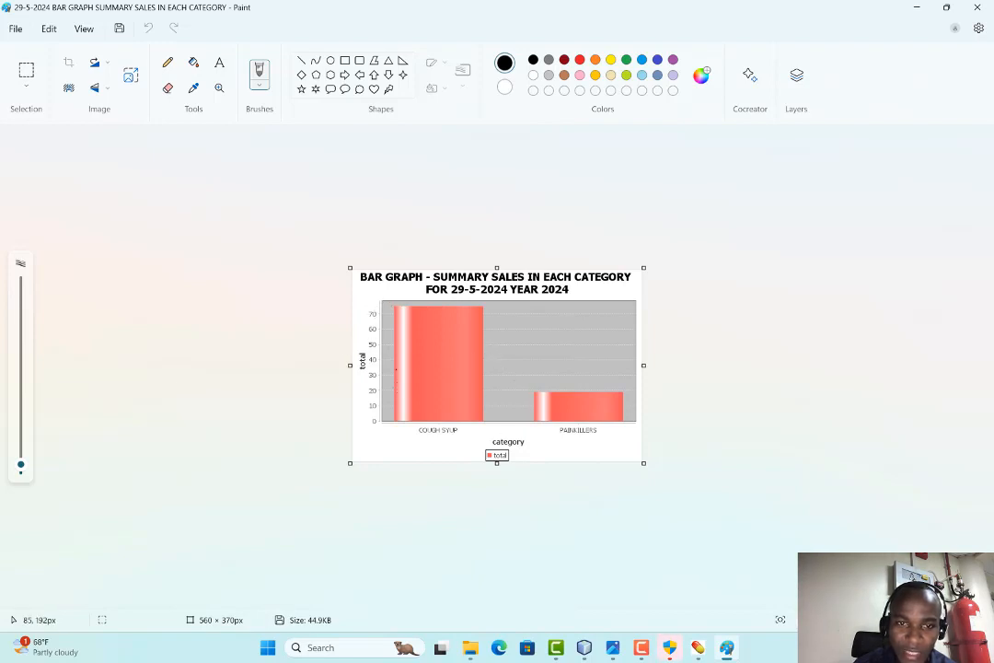
click(978, 9)
Review the PETTY CASH expenses report and briefly open the daily profit report
click(333, 258)
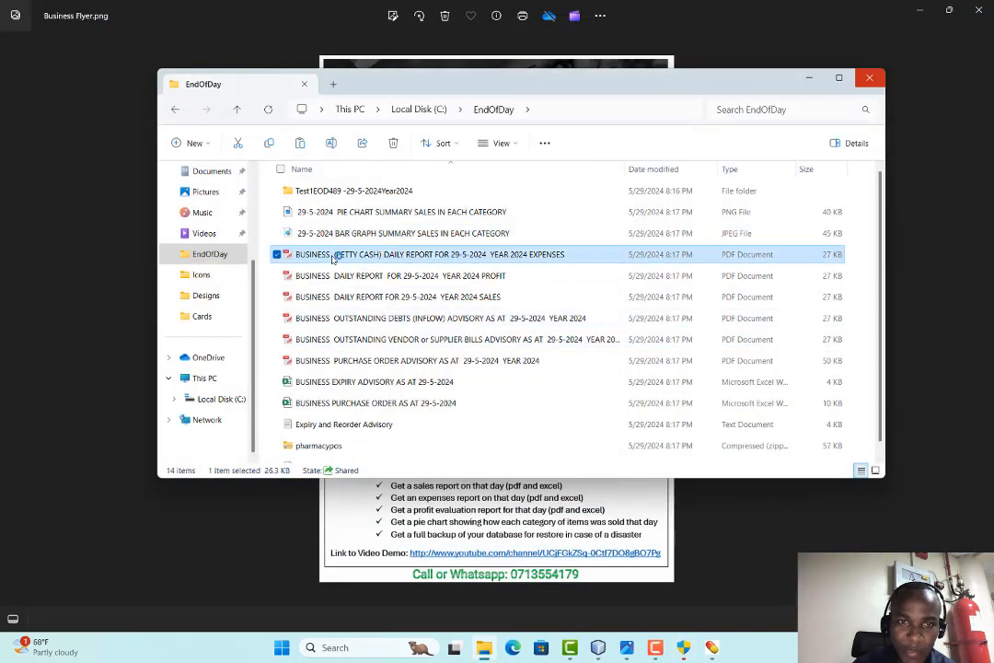
double_click(333, 258)
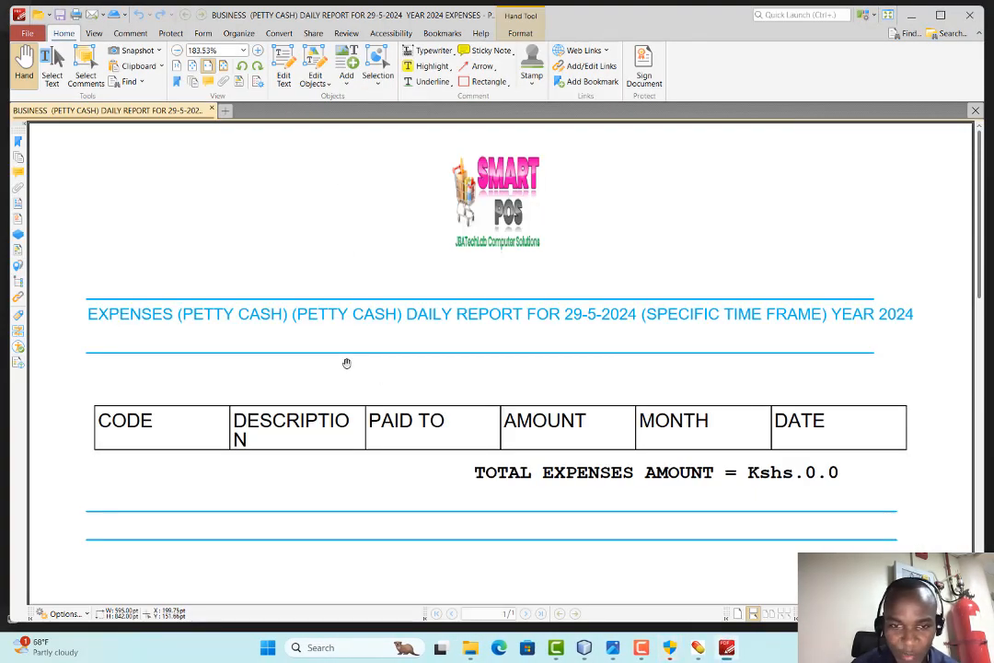
scroll(346, 364, down, 1)
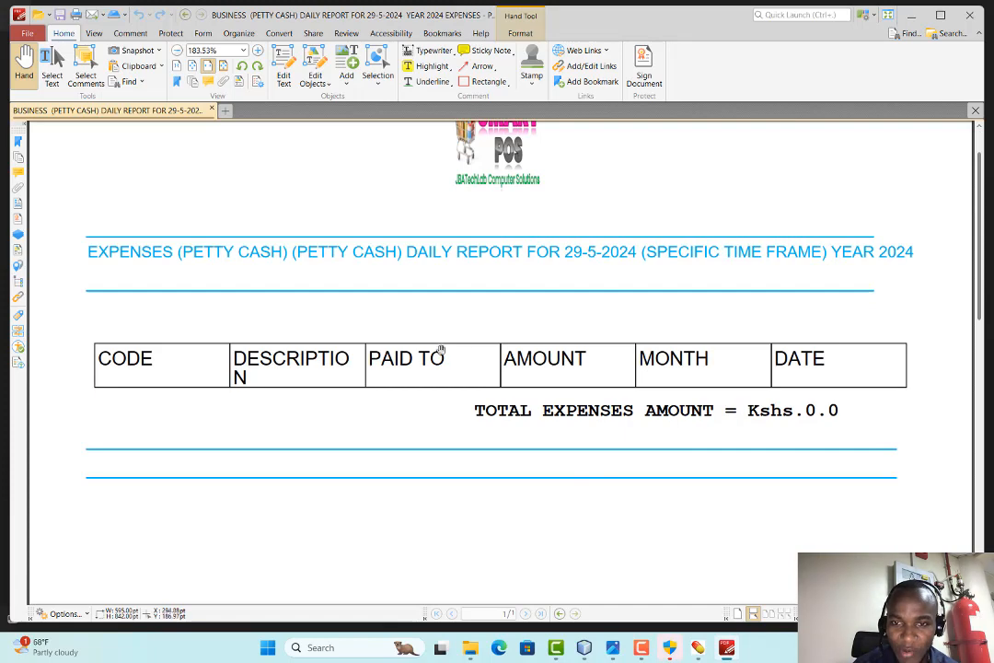
click(979, 13)
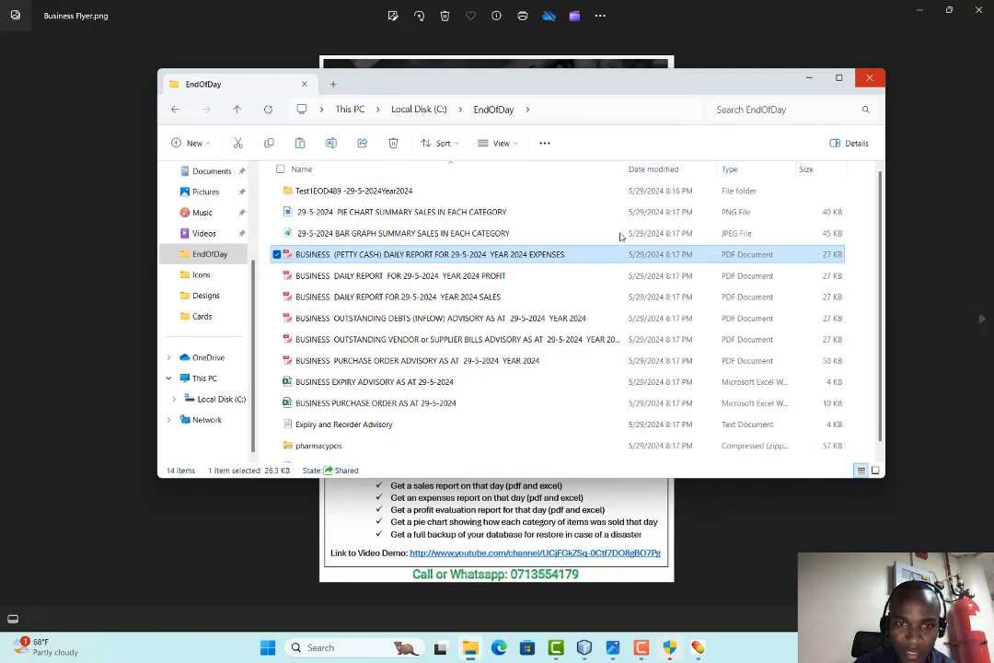
double_click(362, 278)
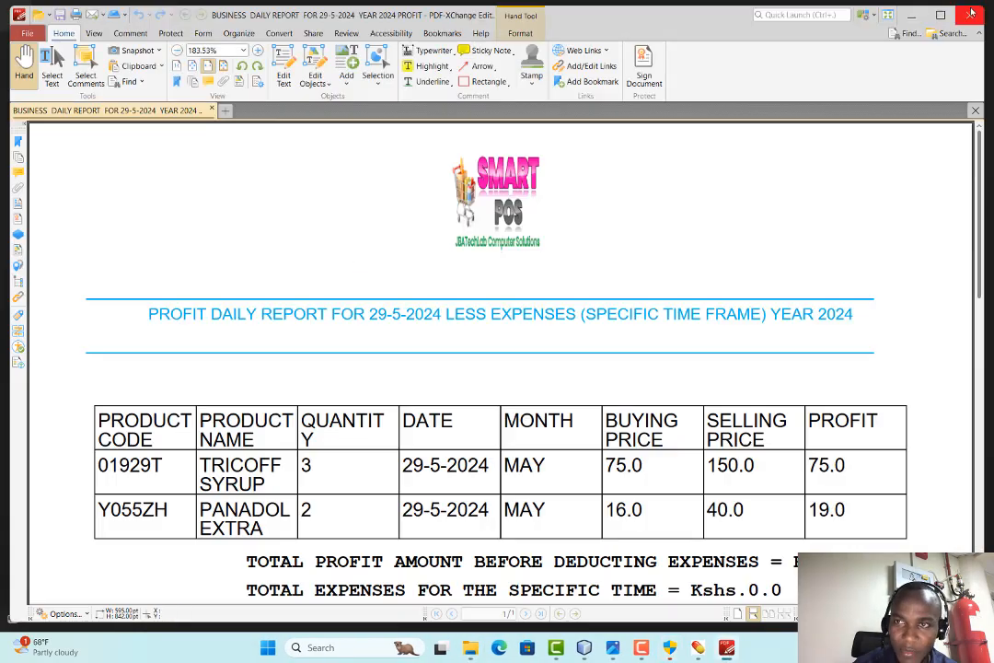
click(971, 12)
Read the daily sales report, then reopen the profit report showing Kshs.94.0 total profit
double_click(361, 252)
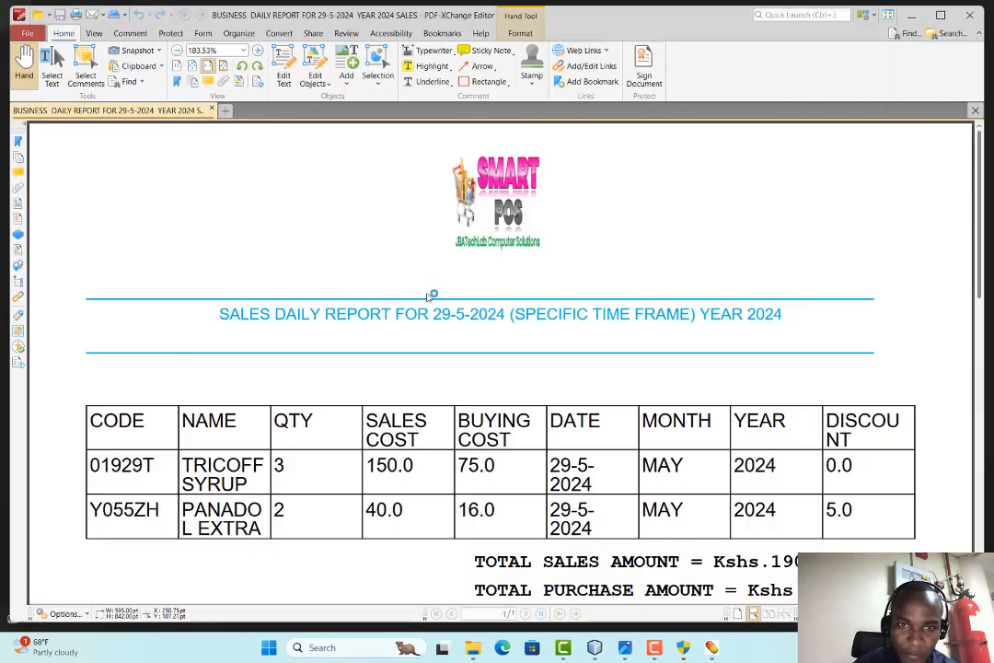
scroll(396, 294, down, 2)
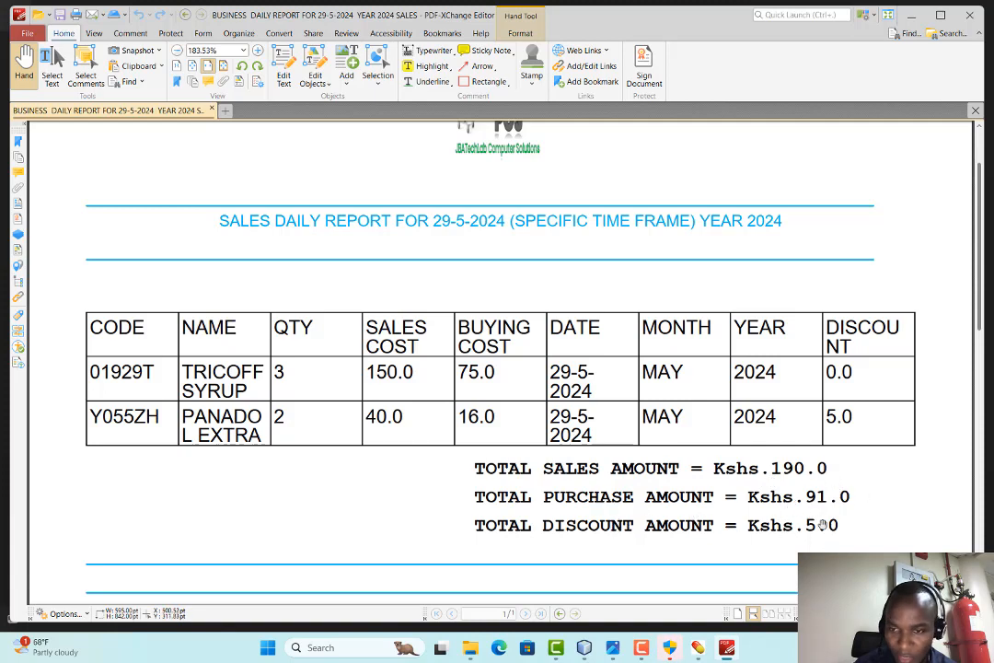
click(970, 15)
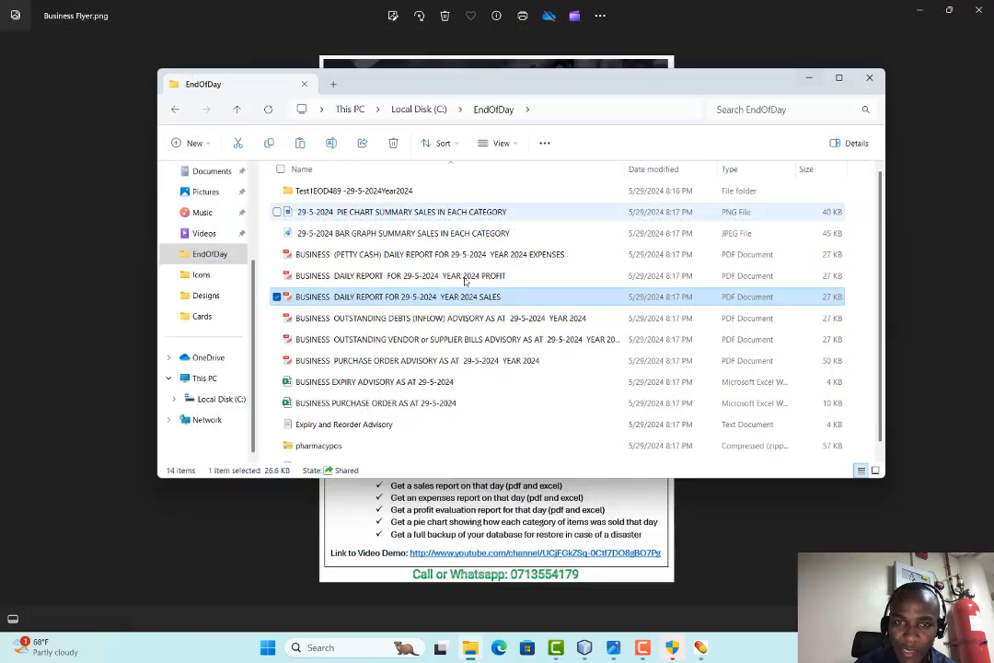
double_click(369, 276)
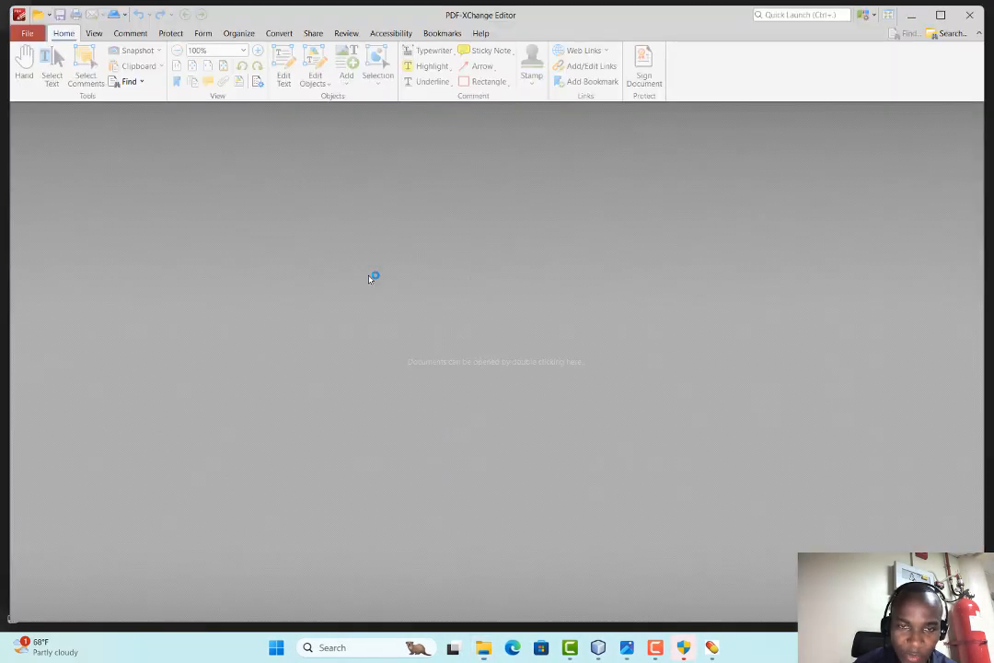
scroll(477, 357, down, 1)
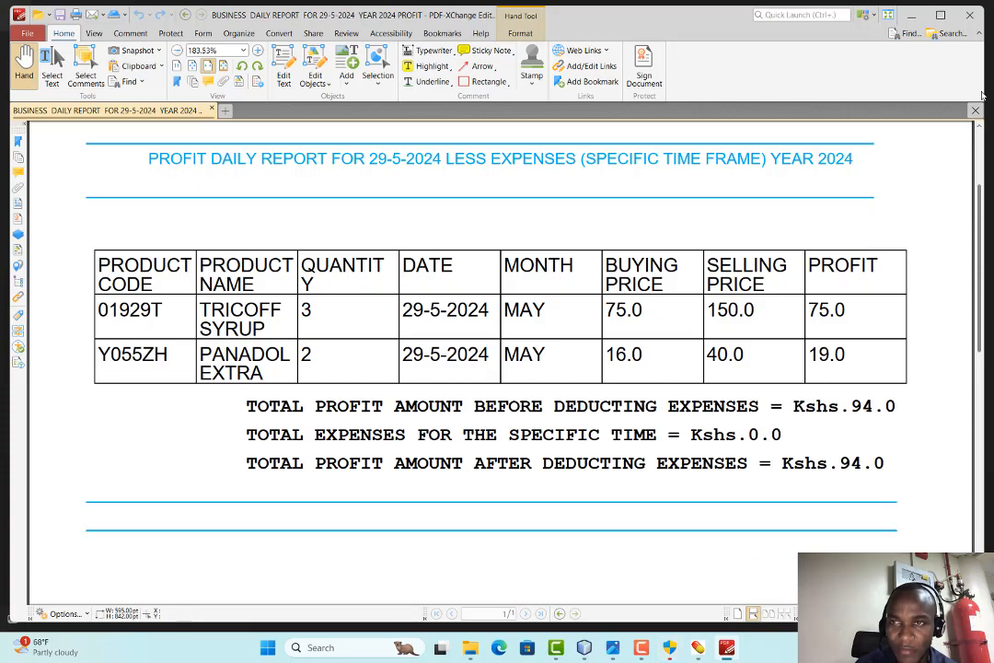
click(980, 8)
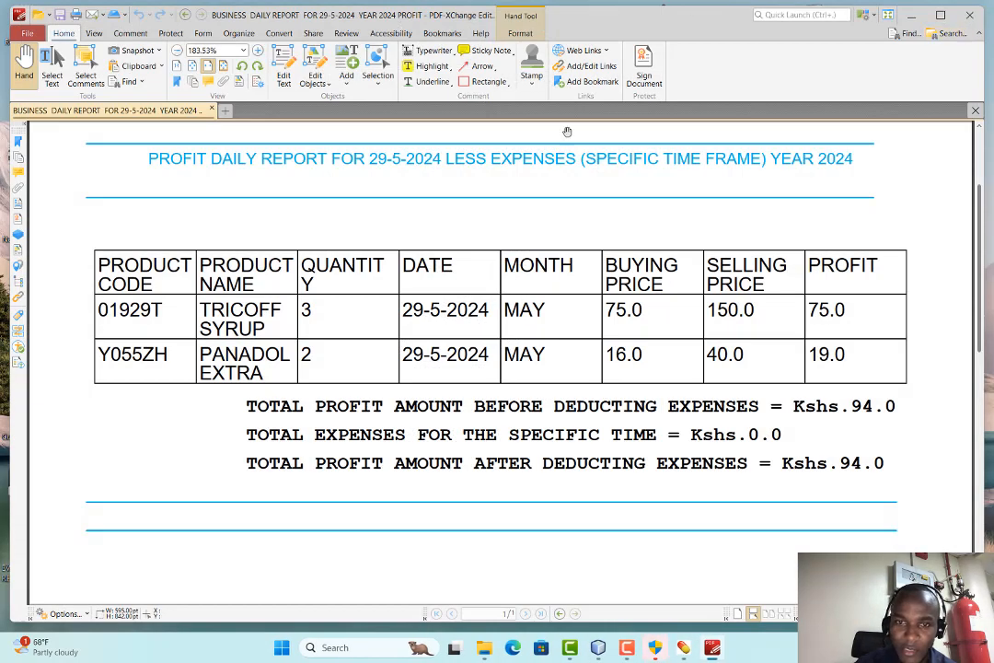
click(910, 15)
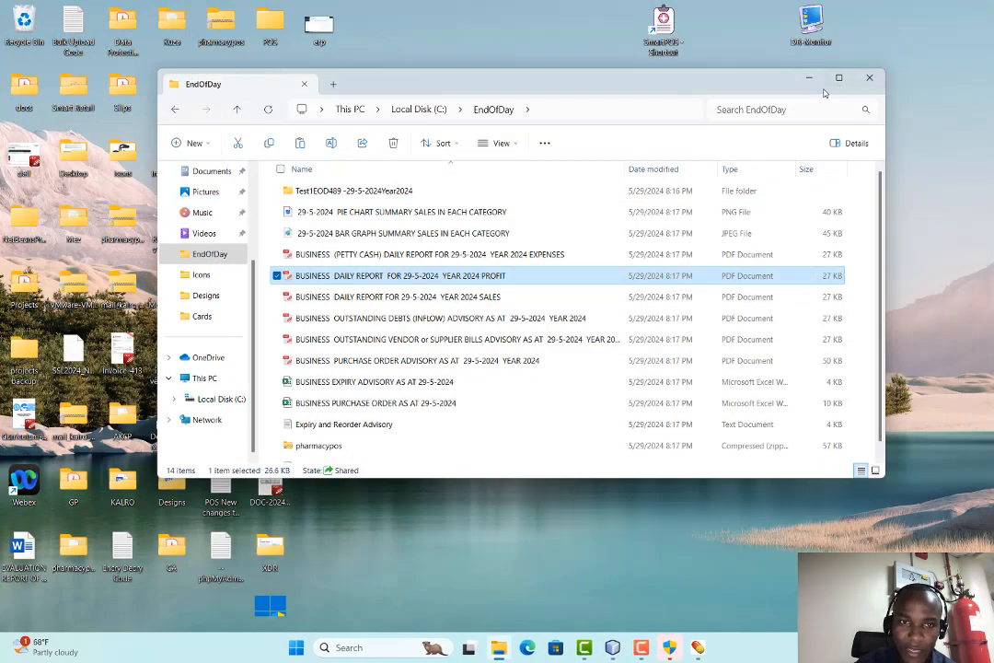
Review the outstanding debts and vendor bills (Kshs.14280.0) advisories, then select the purchase order workbook
double_click(367, 318)
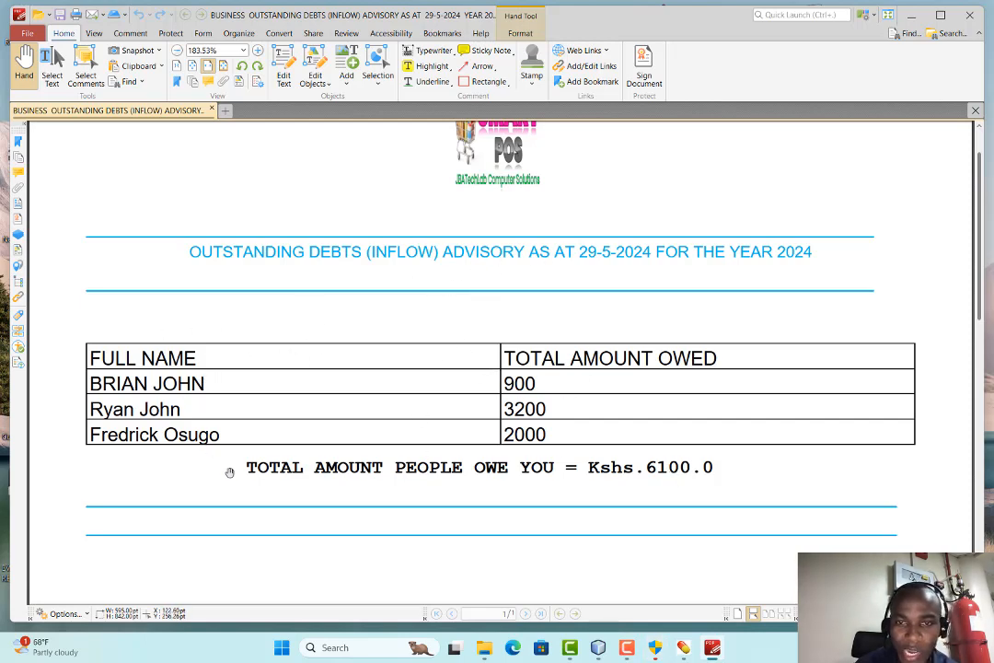
click(969, 16)
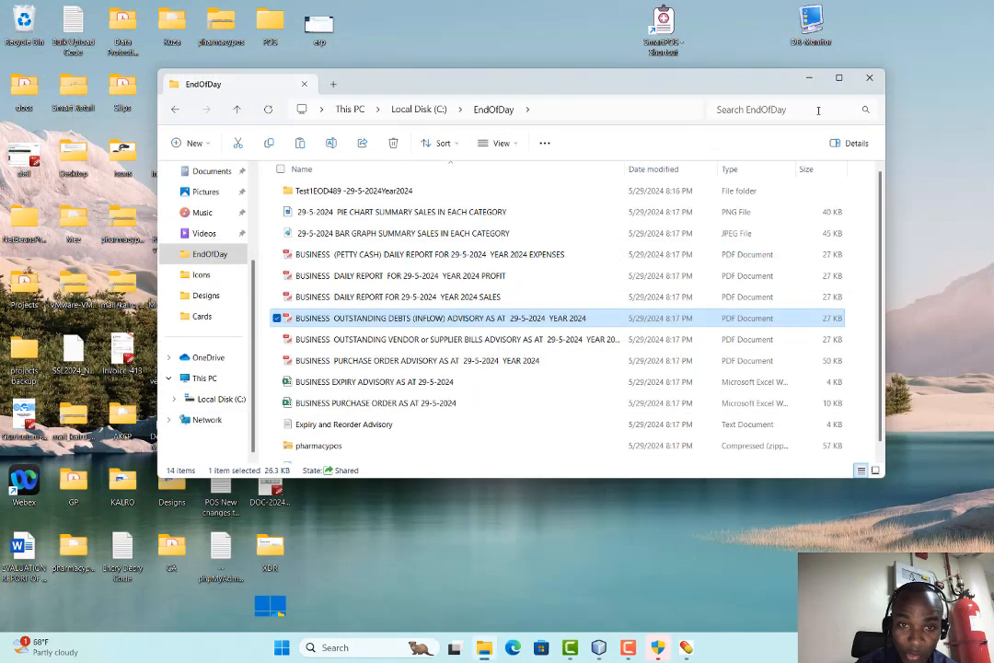
double_click(371, 340)
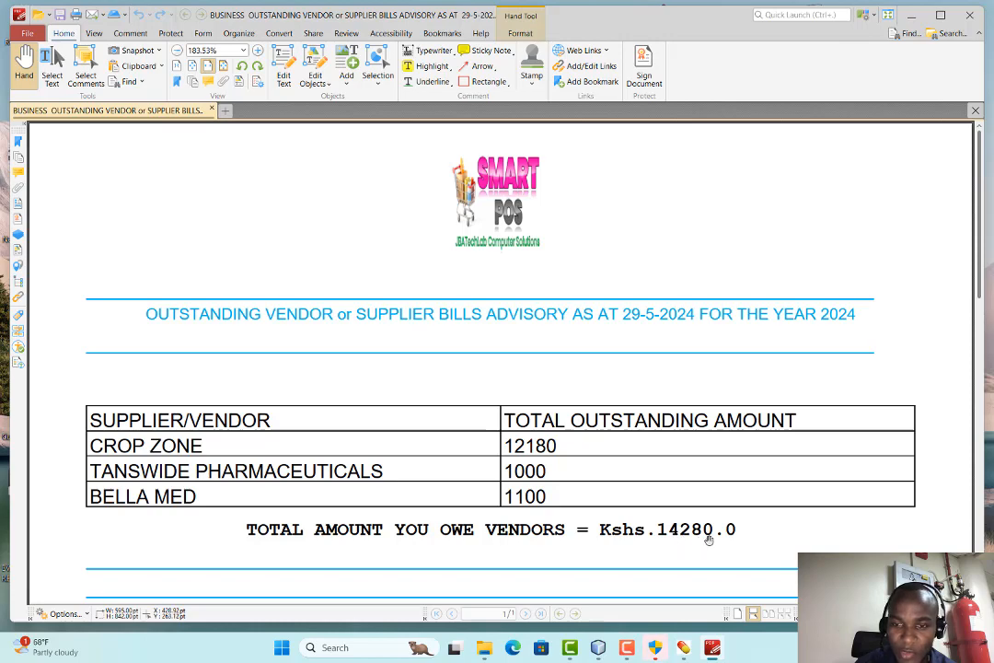
click(971, 16)
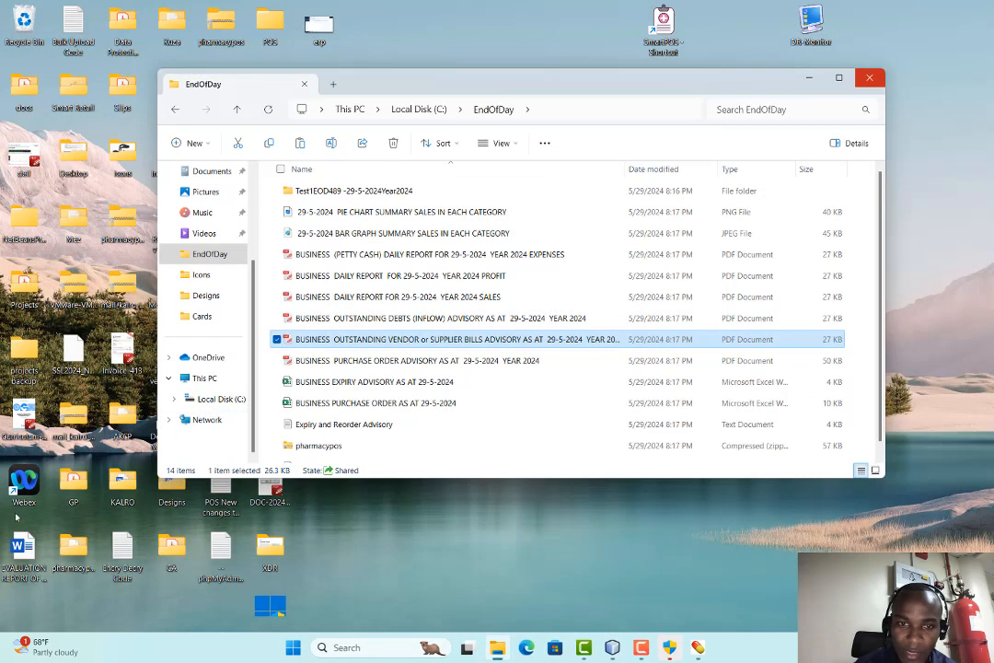
click(360, 406)
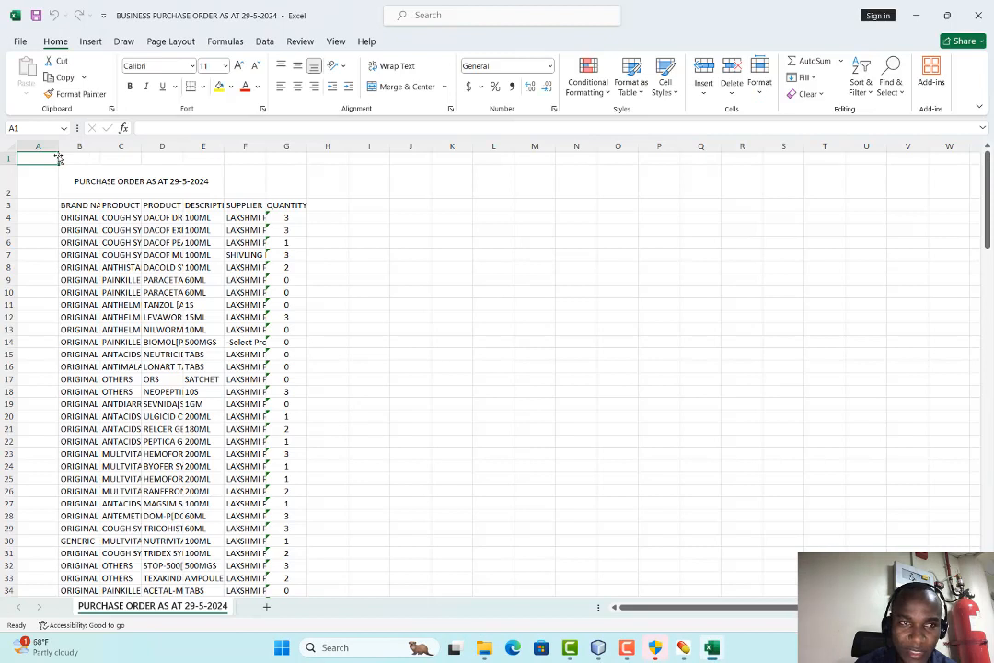
Widen column B, merge and centre the title across B2:G2, and bold the title and headers
drag(99, 150, 673, 148)
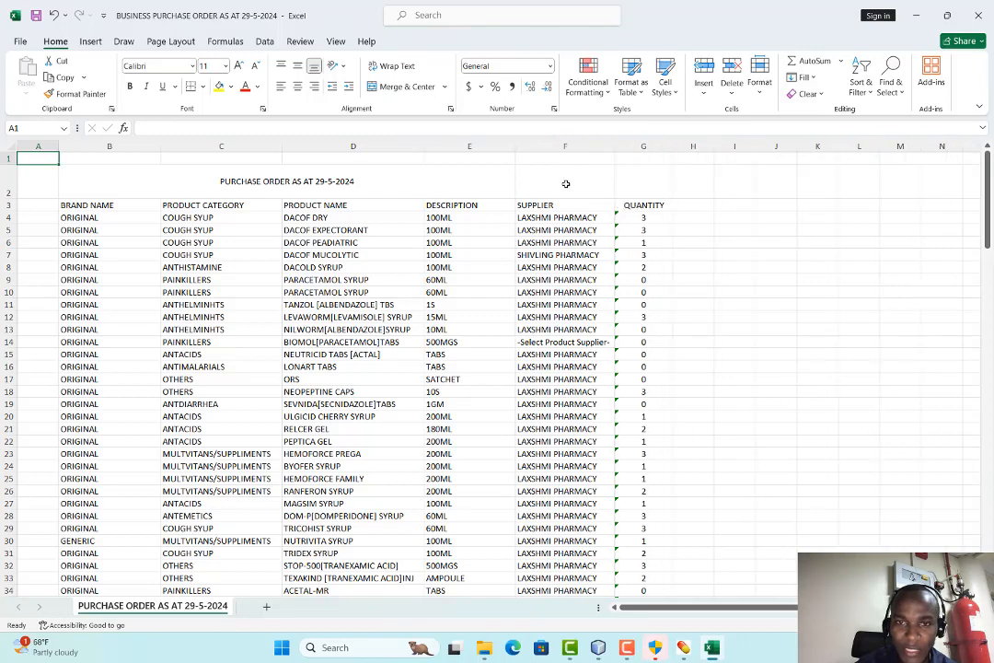
drag(109, 180, 517, 180)
click(387, 86)
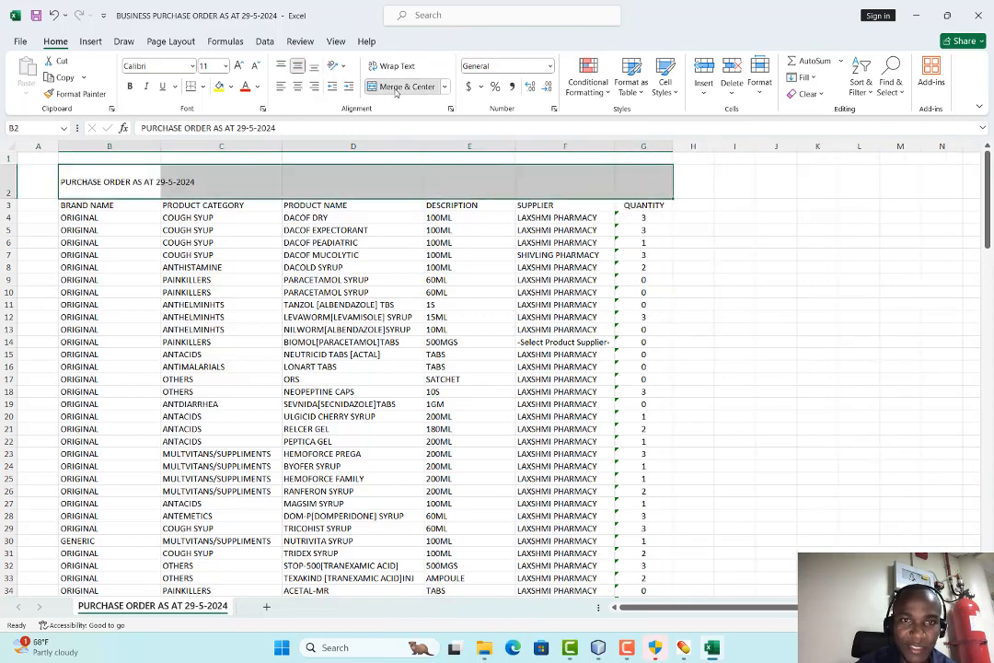
click(387, 87)
click(80, 206)
drag(92, 182, 439, 199)
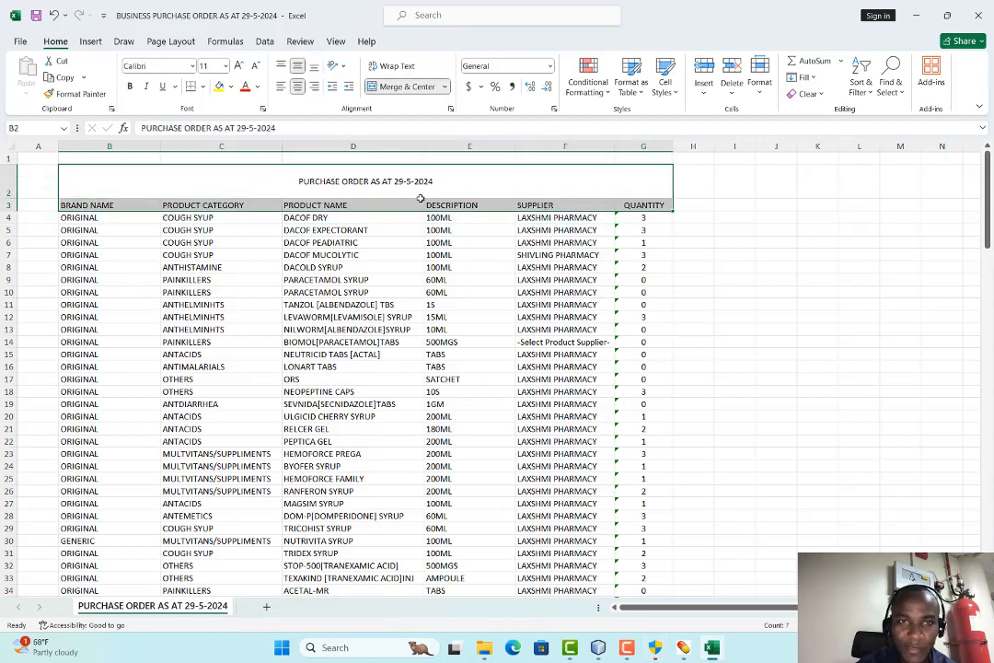
click(131, 86)
click(202, 267)
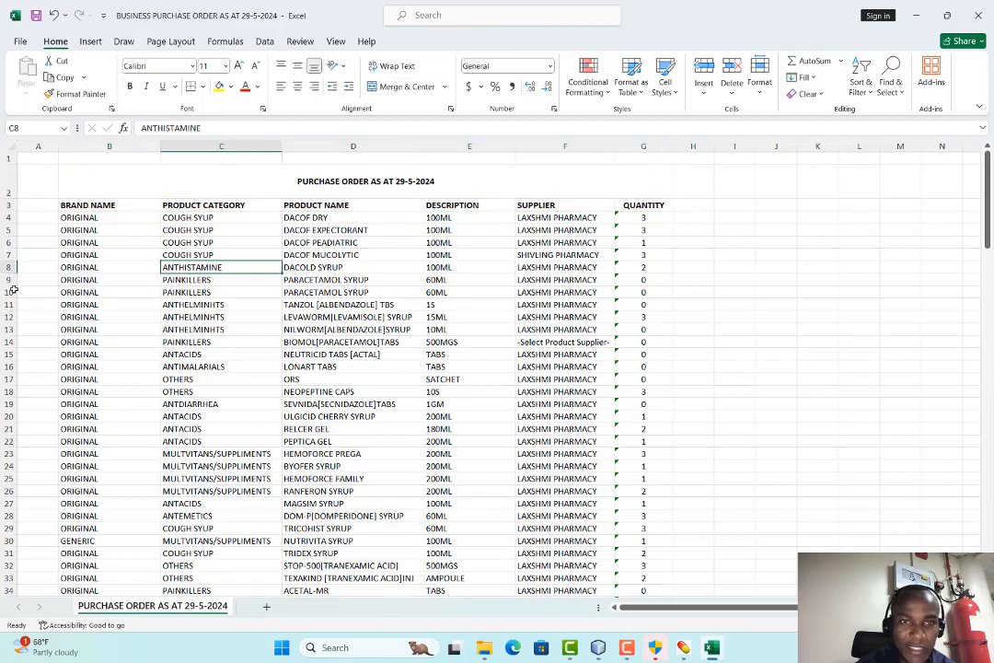
Give every cell of the purchase order table All Borders, then minimise the workbook
drag(78, 191, 385, 563)
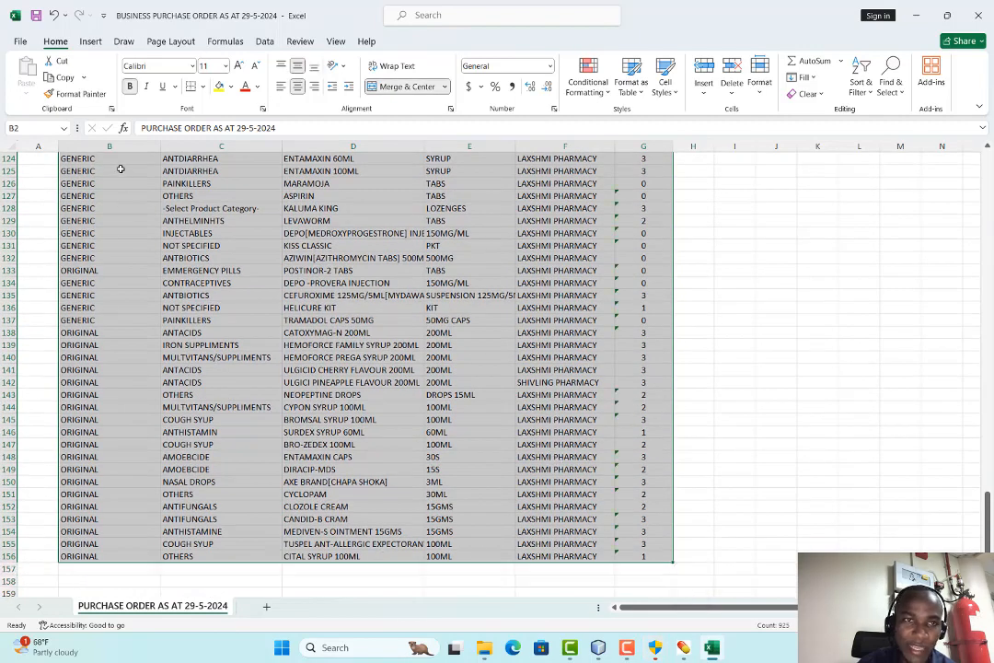
click(204, 86)
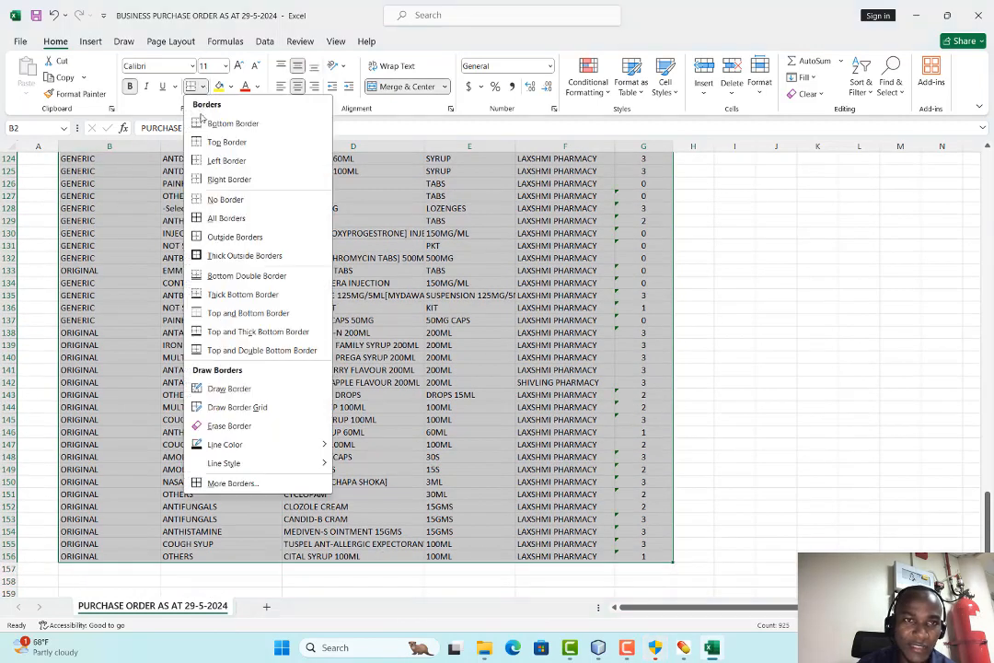
click(221, 217)
click(723, 332)
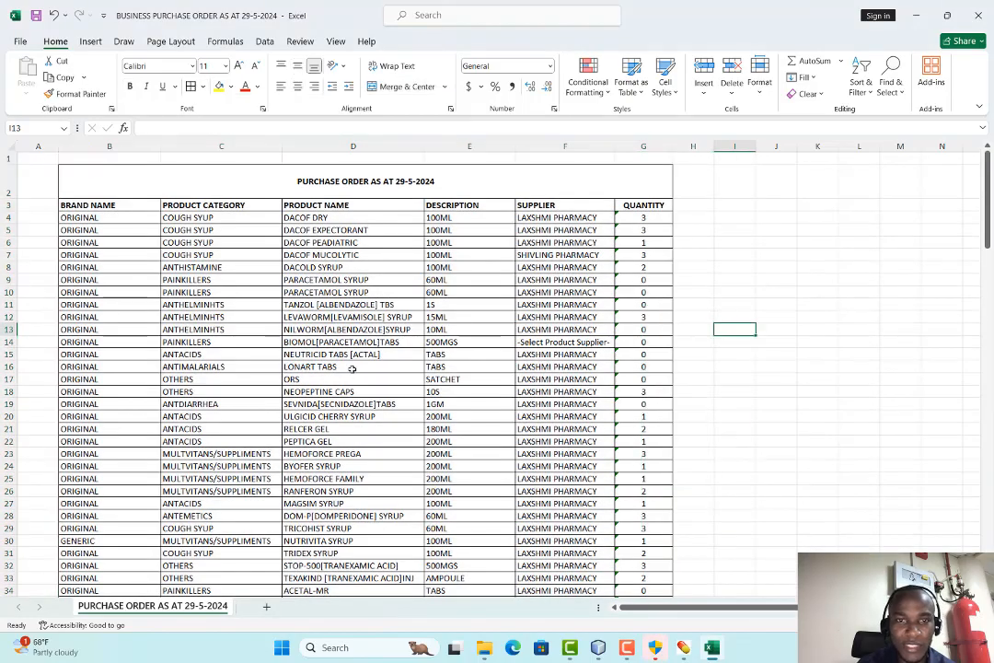
scroll(323, 318, down, 4)
scroll(313, 332, up, 4)
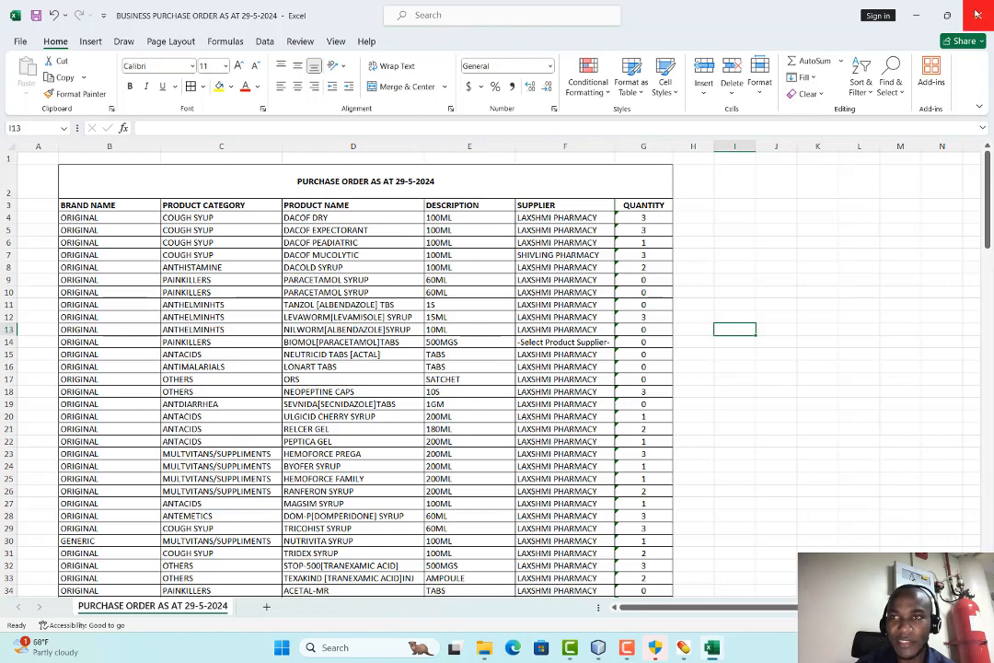
click(915, 15)
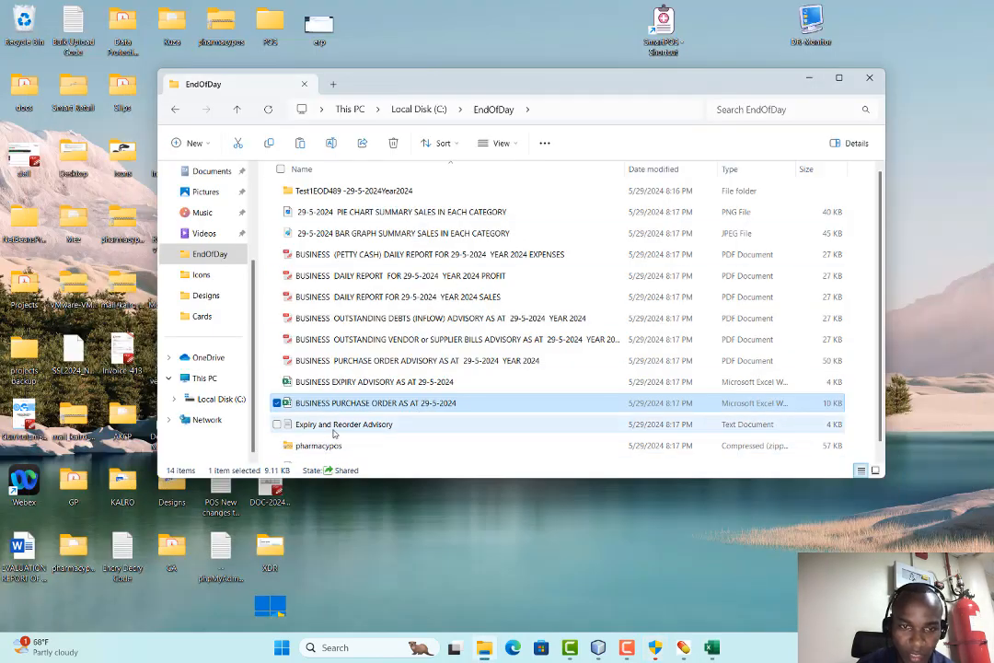
Read the Software License Status Advisory text file, then close it
scroll(336, 426, down, 1)
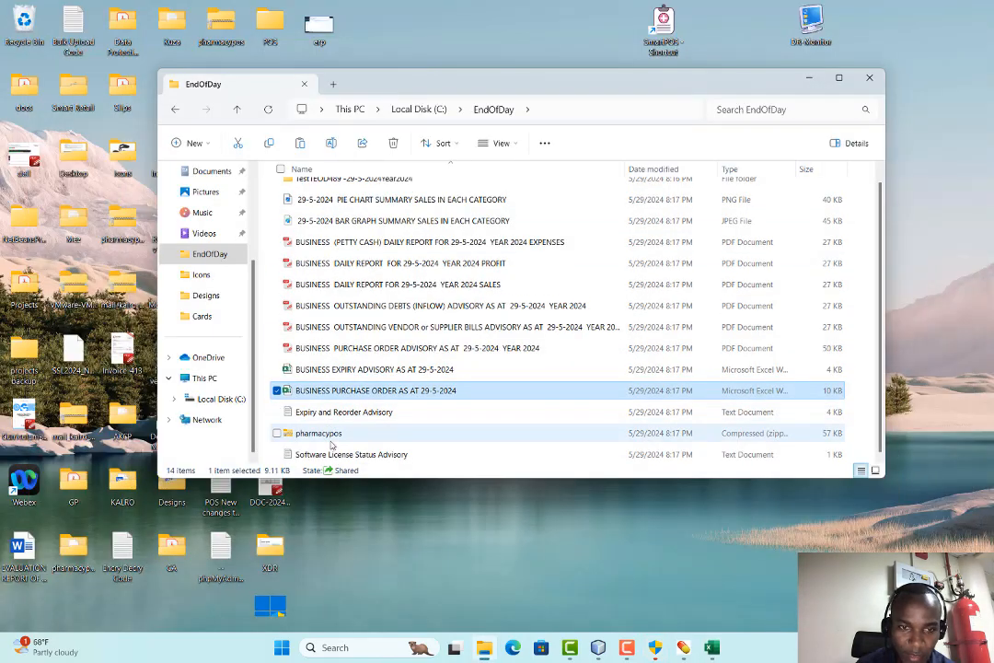
click(382, 435)
double_click(344, 457)
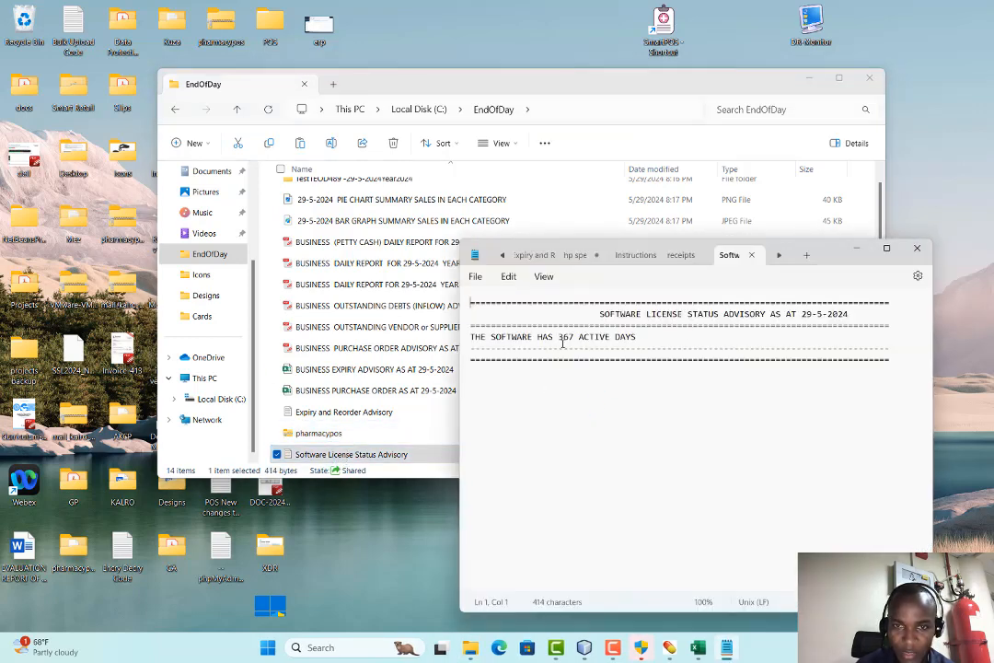
click(917, 248)
Read the Expiry and Reorder Advisory, highlighting 30DAYS and SUBSYDE-CR, then open the BUSINESS EXPIRY ADVISORY workbook
click(337, 412)
double_click(336, 413)
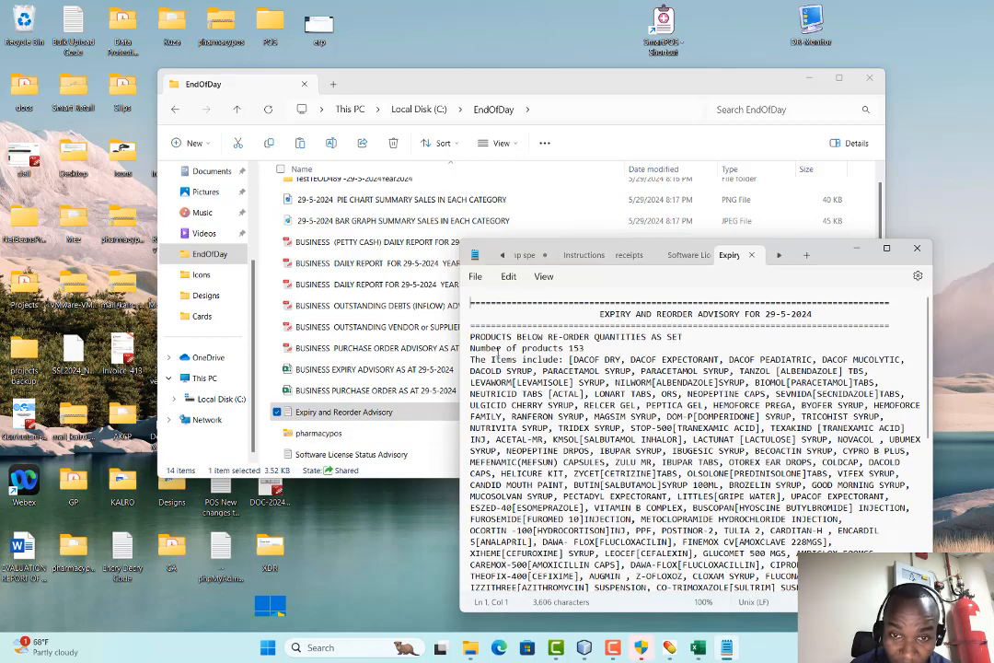
scroll(601, 369, down, 9)
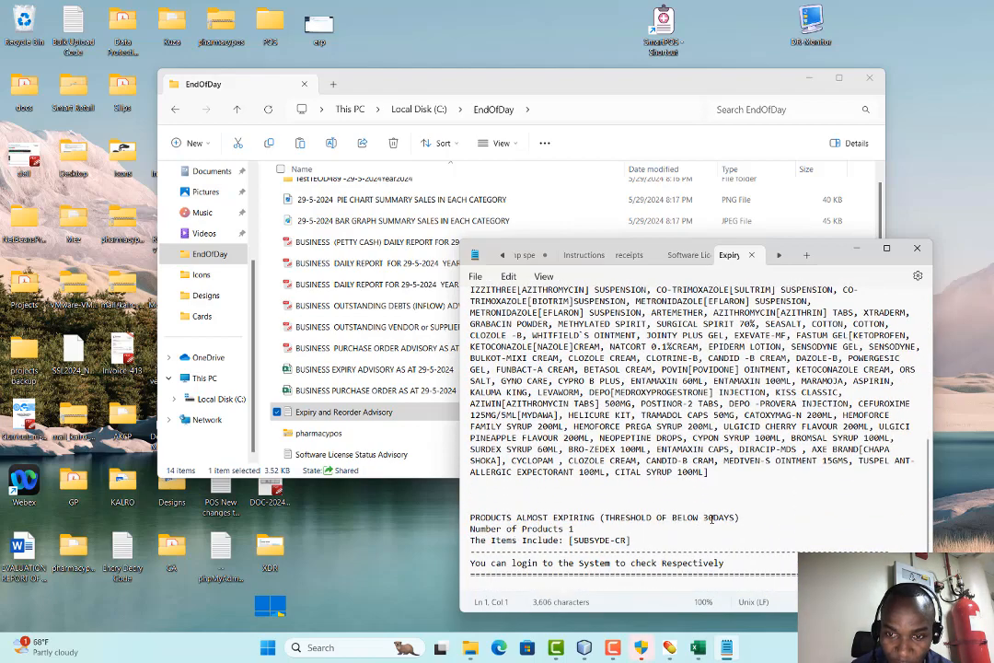
drag(704, 517, 735, 522)
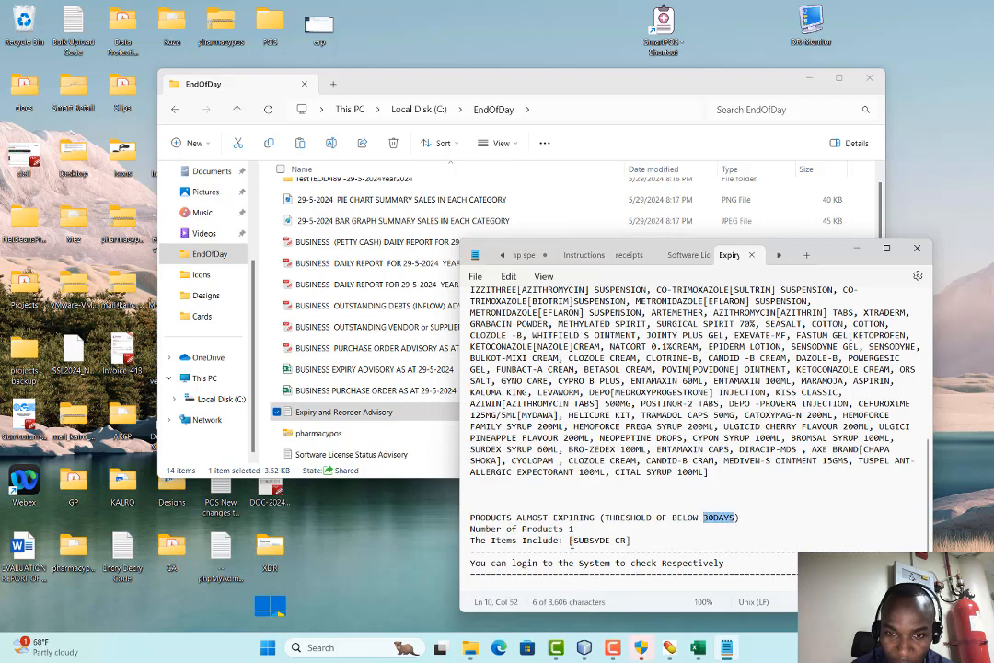
drag(573, 541, 630, 544)
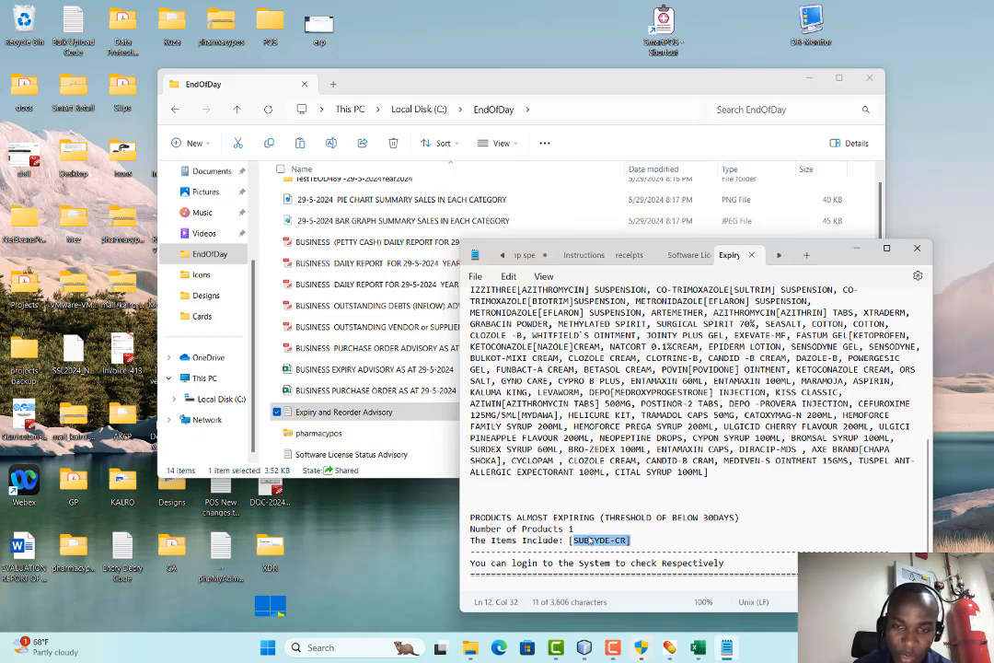
click(916, 247)
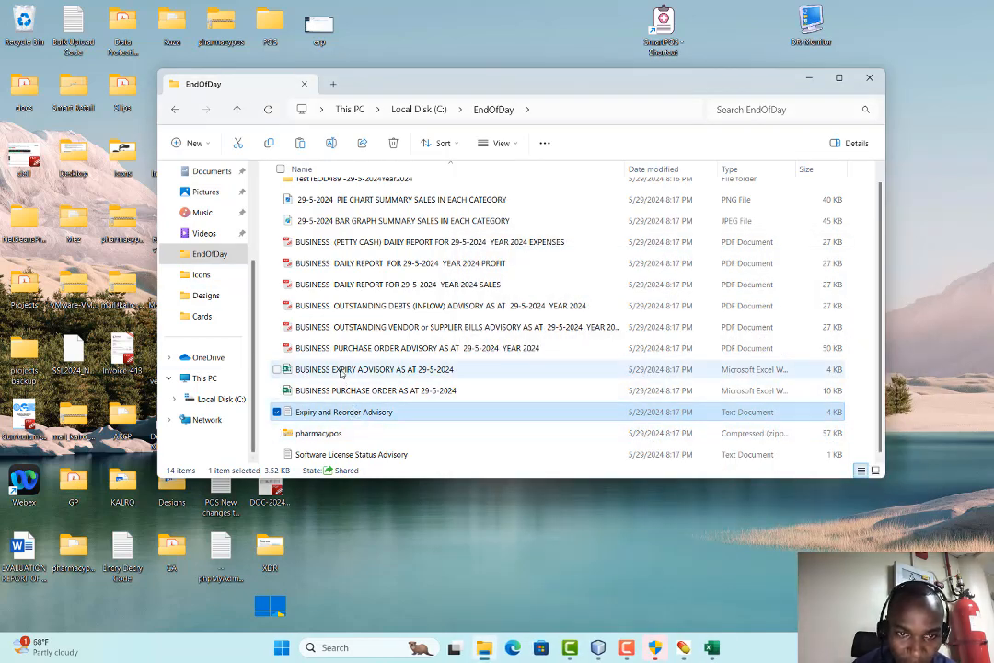
double_click(341, 371)
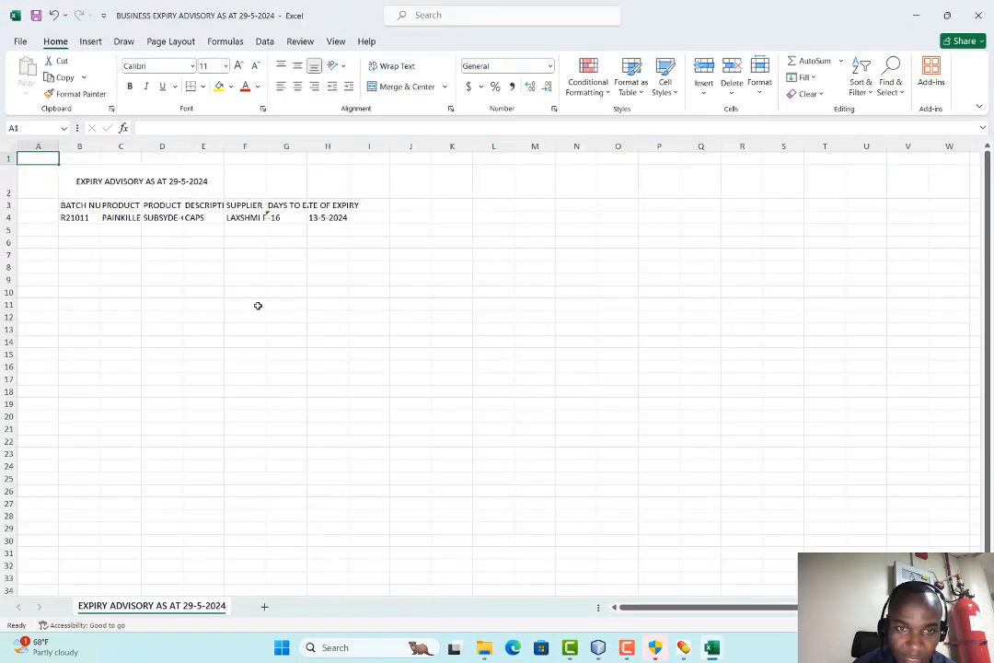
Widen the product category column C and supplier column F, then minimise the workbook
drag(142, 148, 526, 148)
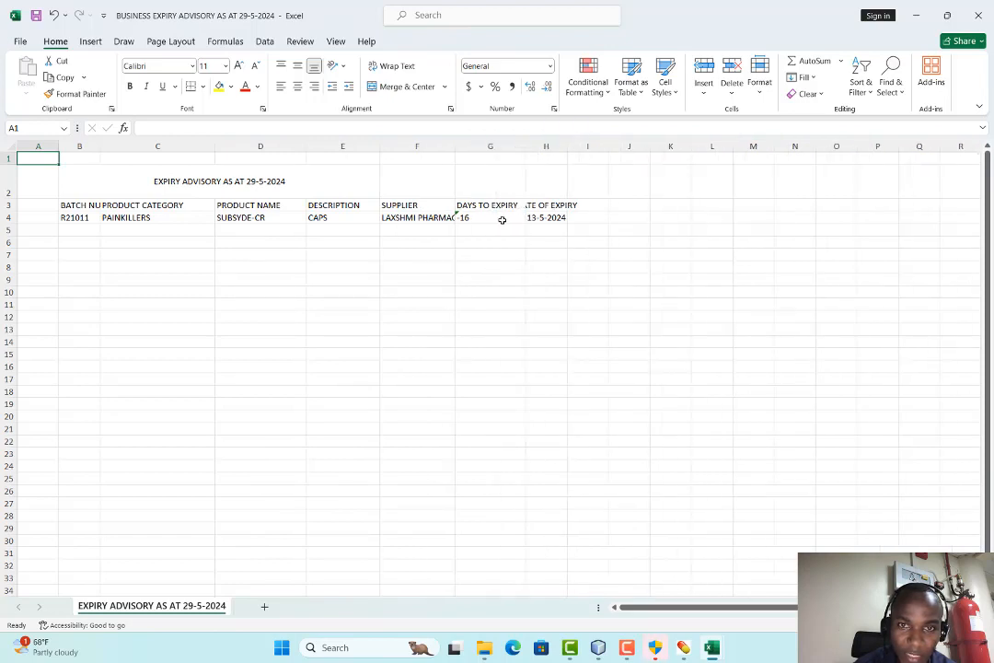
click(452, 158)
drag(455, 147, 481, 147)
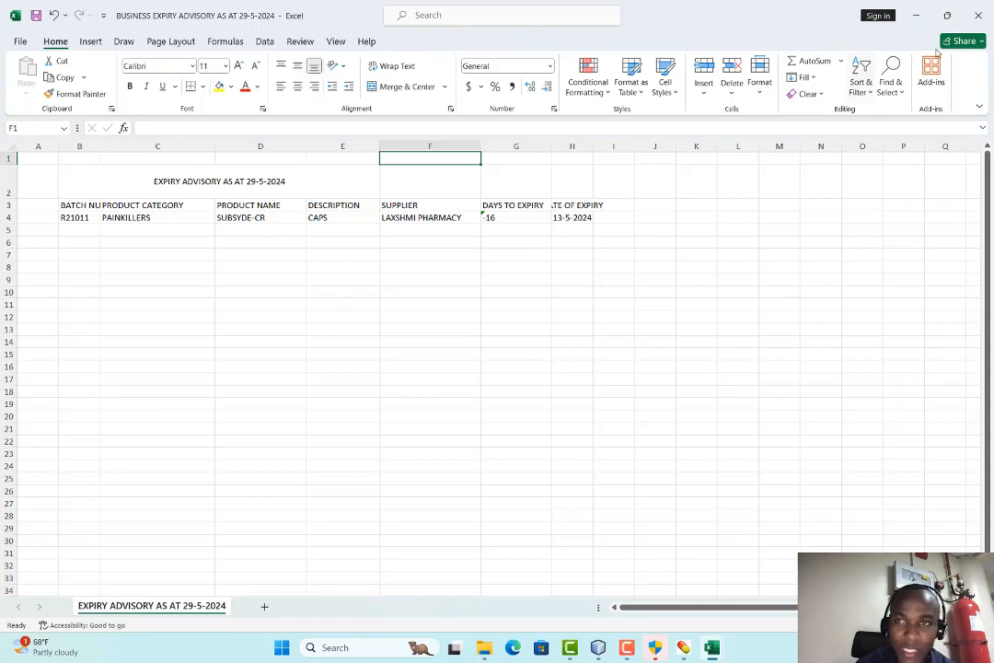
click(916, 15)
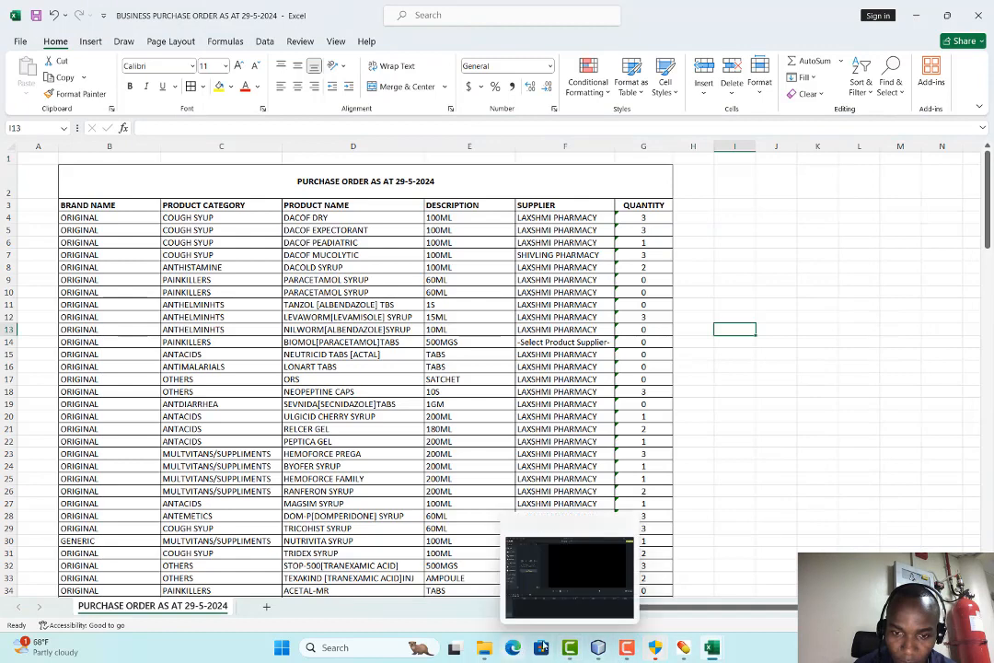
Switch to the EndOfDay folder and drag-select the report files from PIE CHART through the expiry advisory
key(alt+Tab)
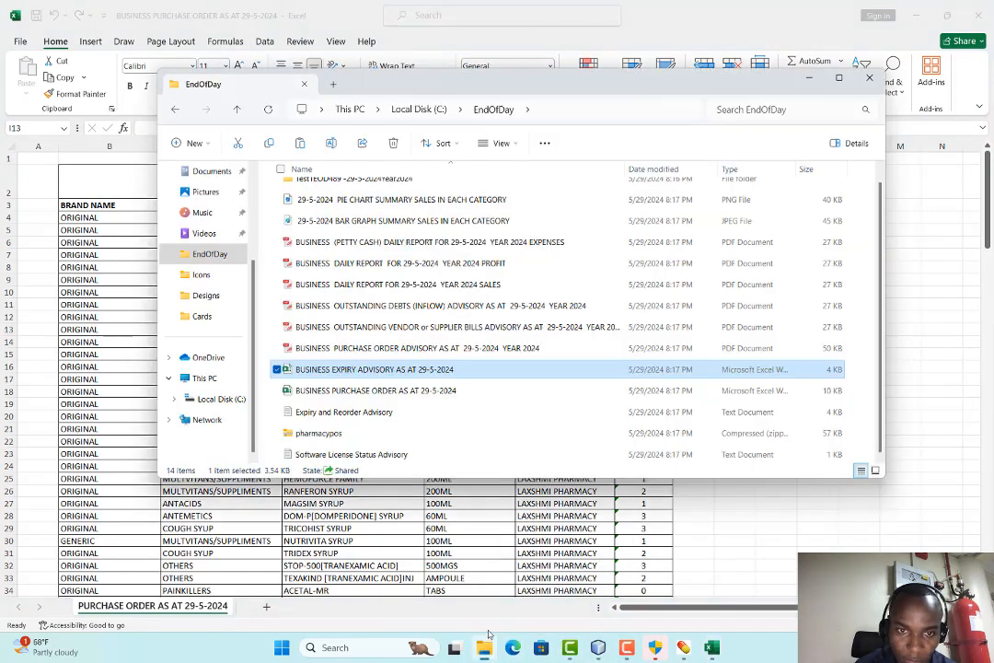
click(379, 350)
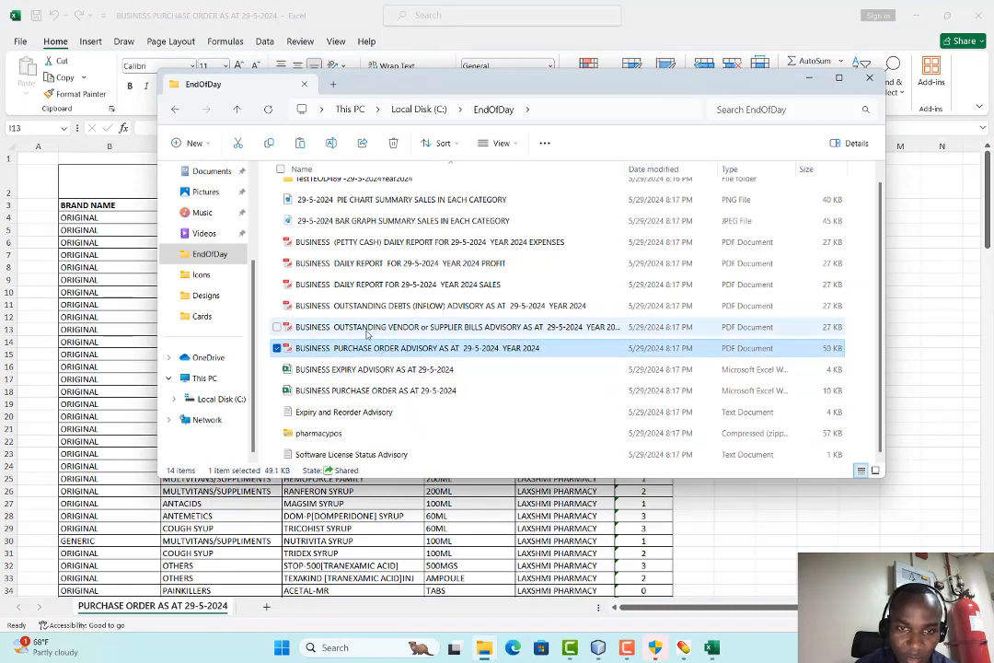
click(329, 435)
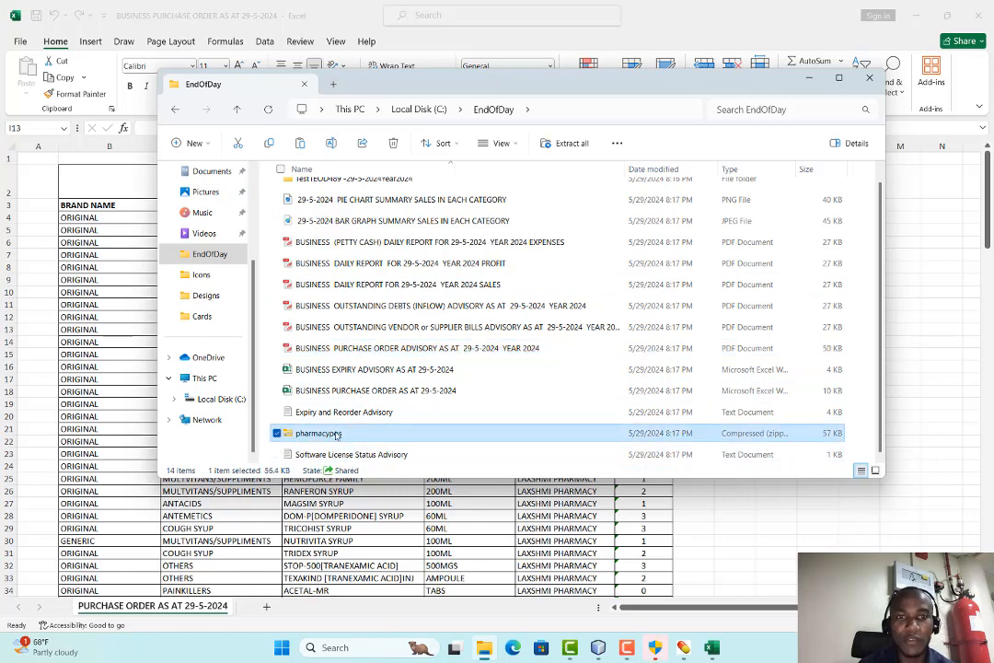
scroll(335, 438, up, 1)
drag(271, 206, 352, 464)
right_click(361, 339)
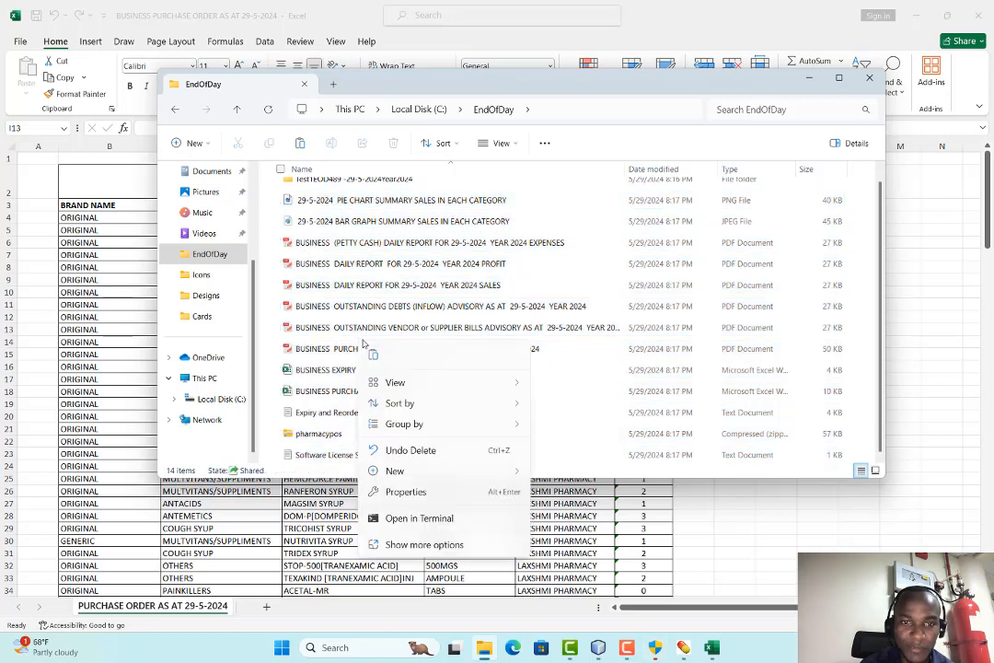
drag(333, 262, 386, 452)
mouse_move(323, 206)
mouse_down()
mouse_move(326, 182)
mouse_move(326, 191)
mouse_up()
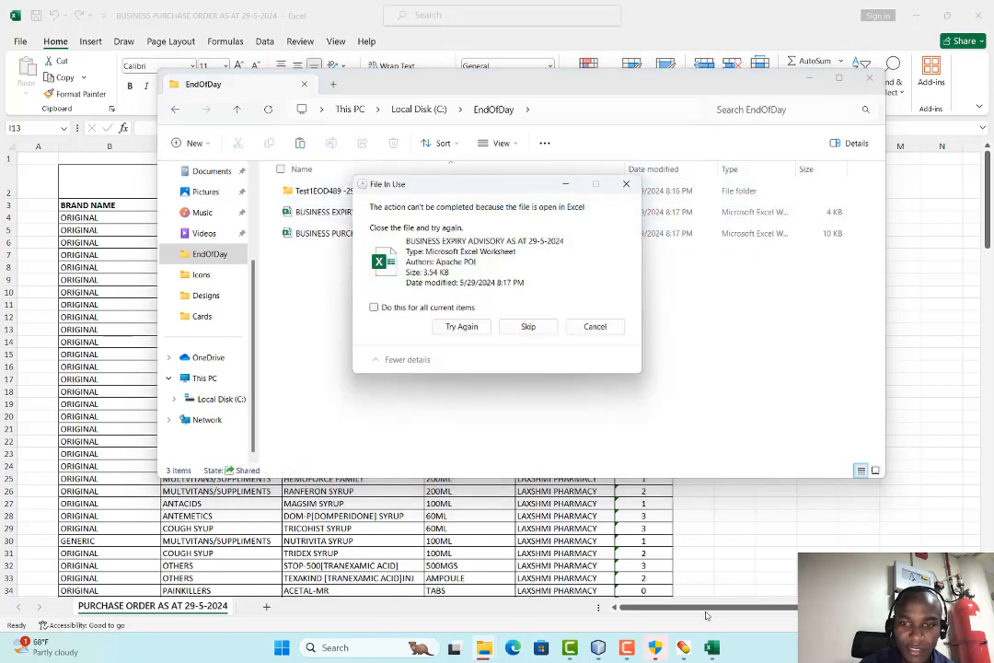
click(712, 647)
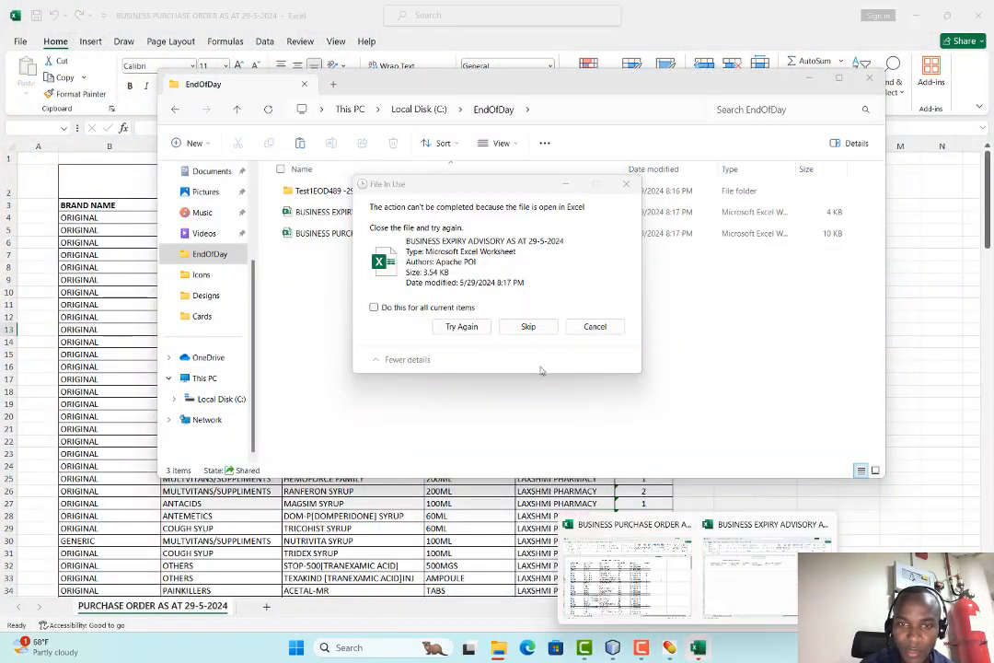
click(528, 328)
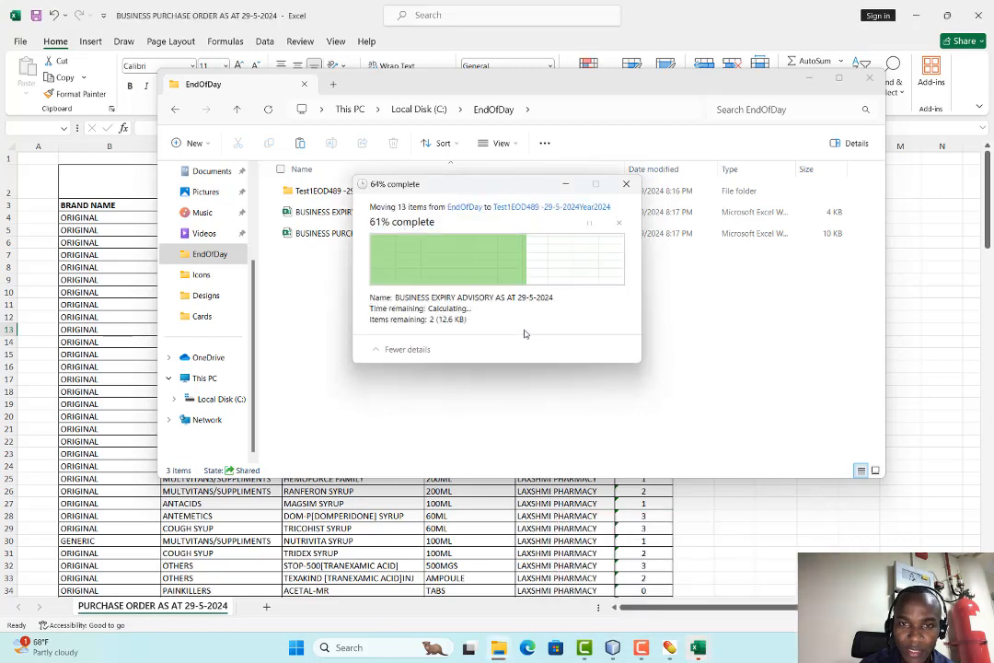
click(526, 327)
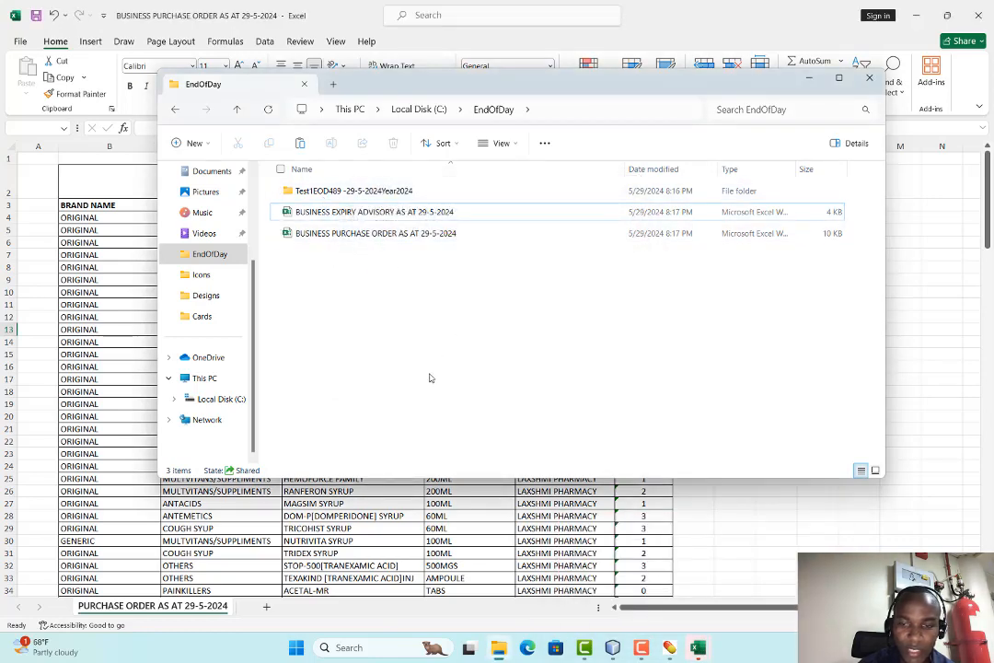
Check the moved files in Test1EOD489, return to EndOfDay, and bring Smart POS forward
double_click(350, 192)
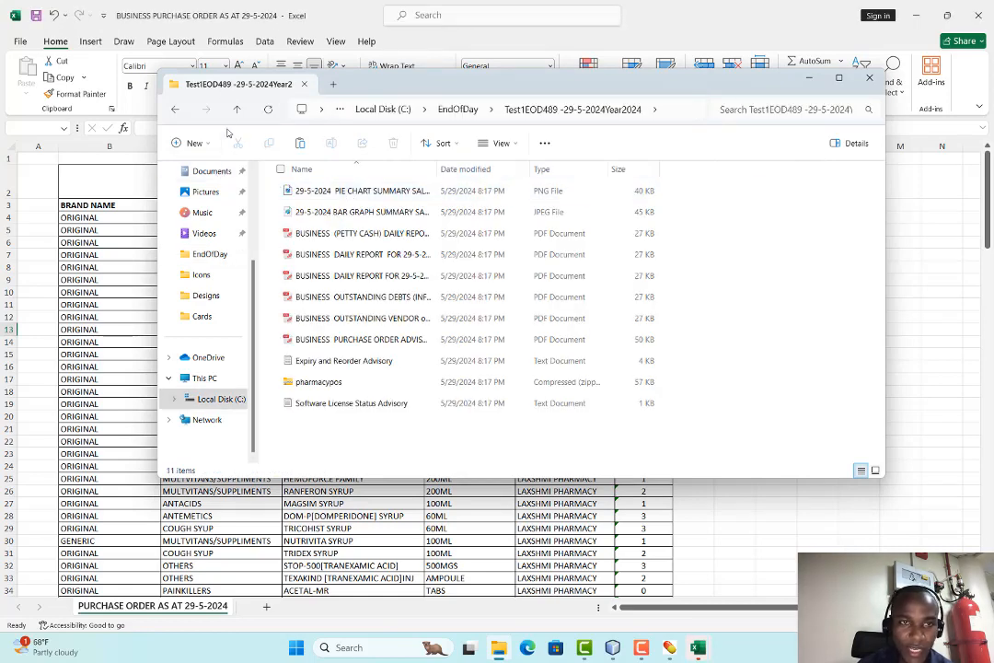
click(175, 109)
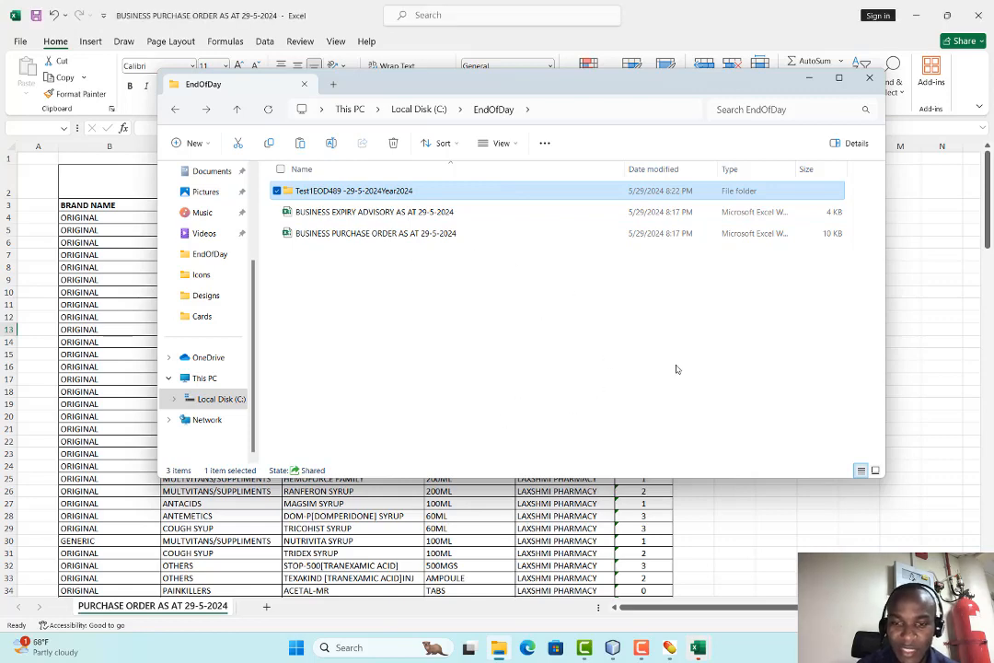
click(669, 652)
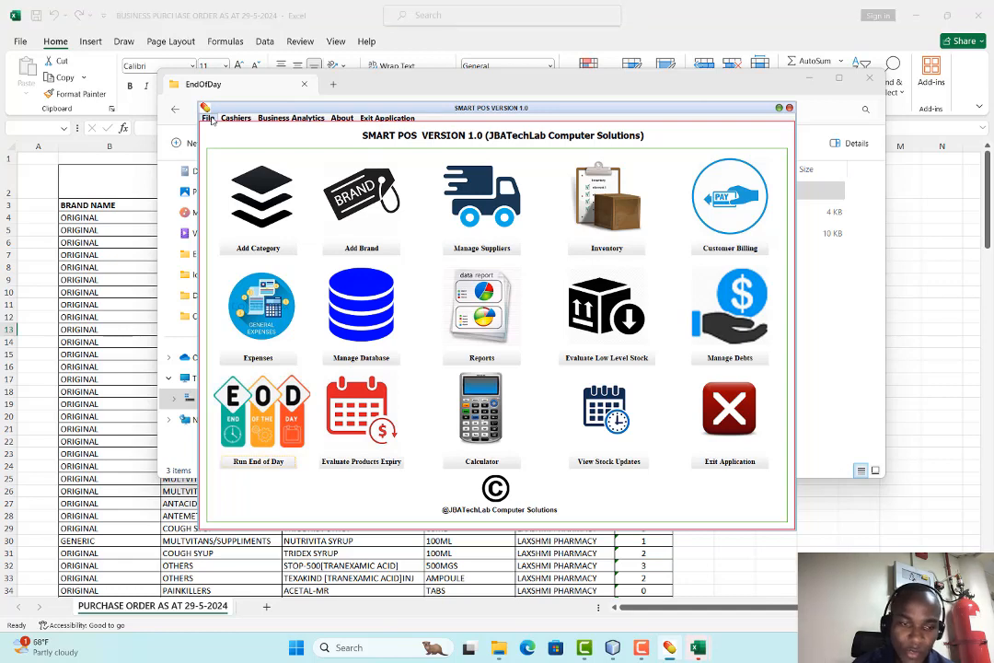
Change the Expiry Days threshold from 30 to 90 in Reorder Qty and Expiry Thresholds
click(208, 119)
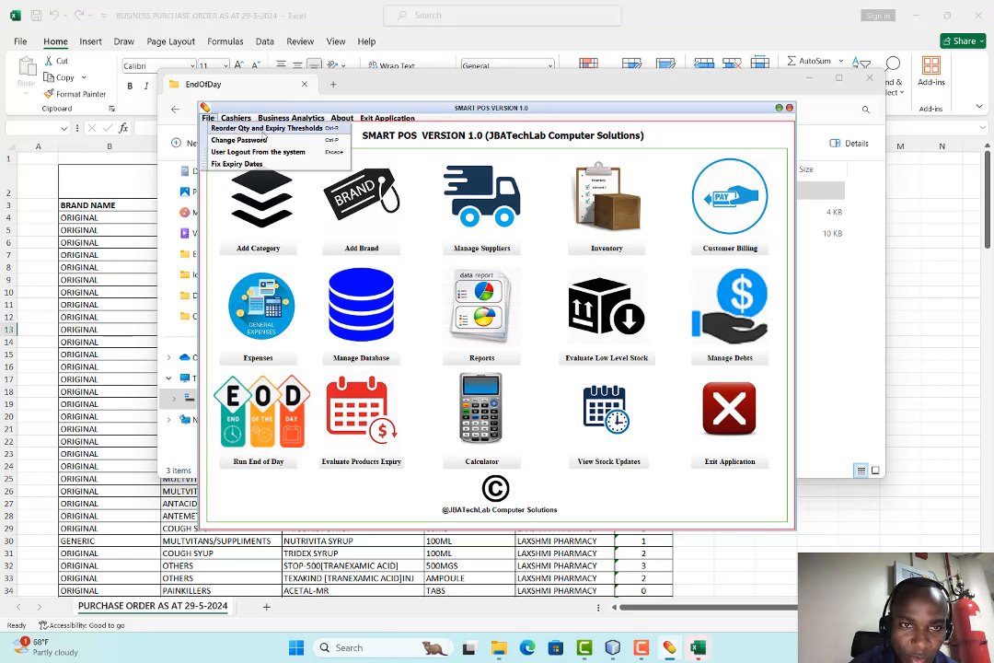
click(235, 129)
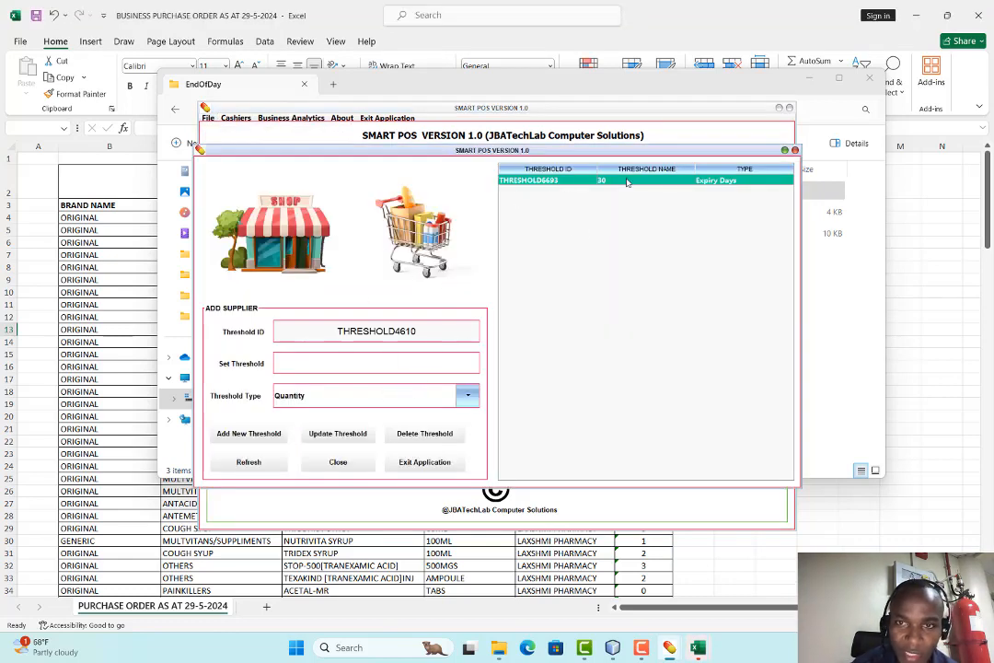
click(583, 181)
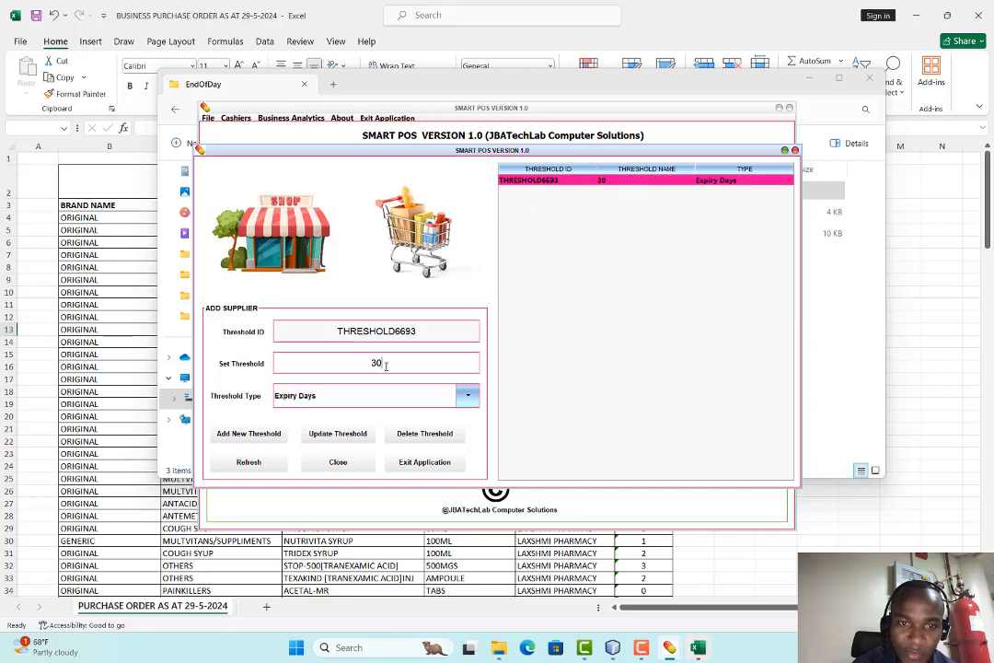
key(BackSpace)
key(BackSpace)
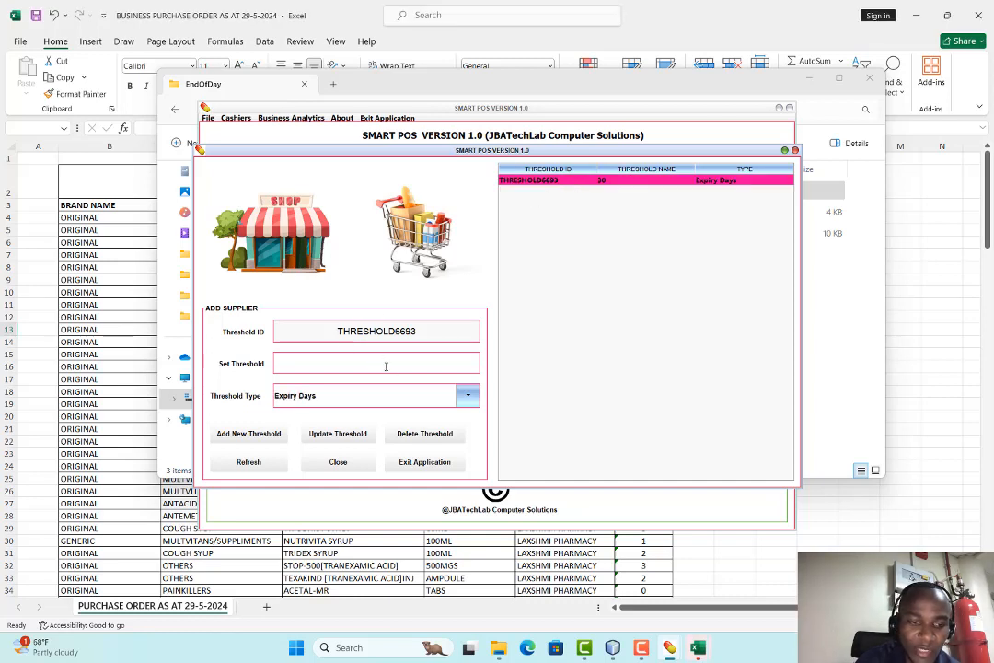
text(6)
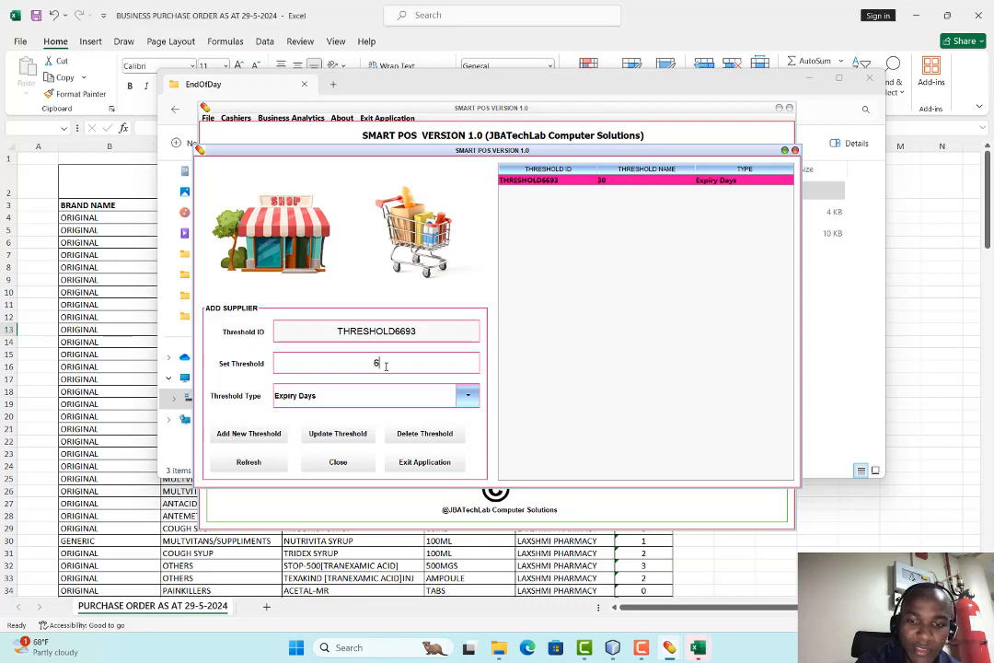
key(BackSpace)
key(BackSpace)
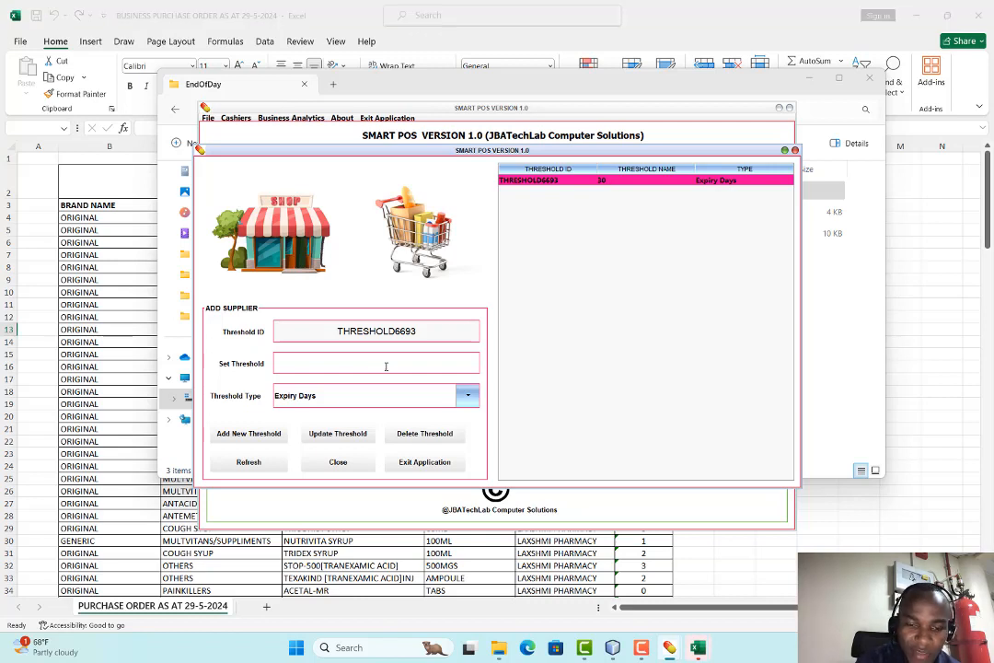
text(90)
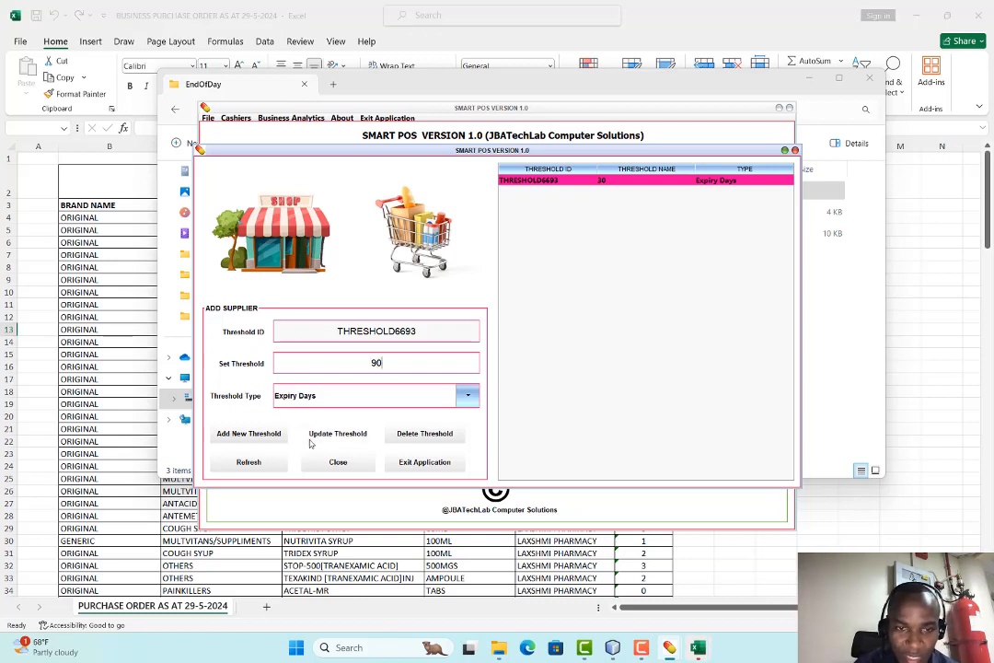
click(337, 432)
click(496, 335)
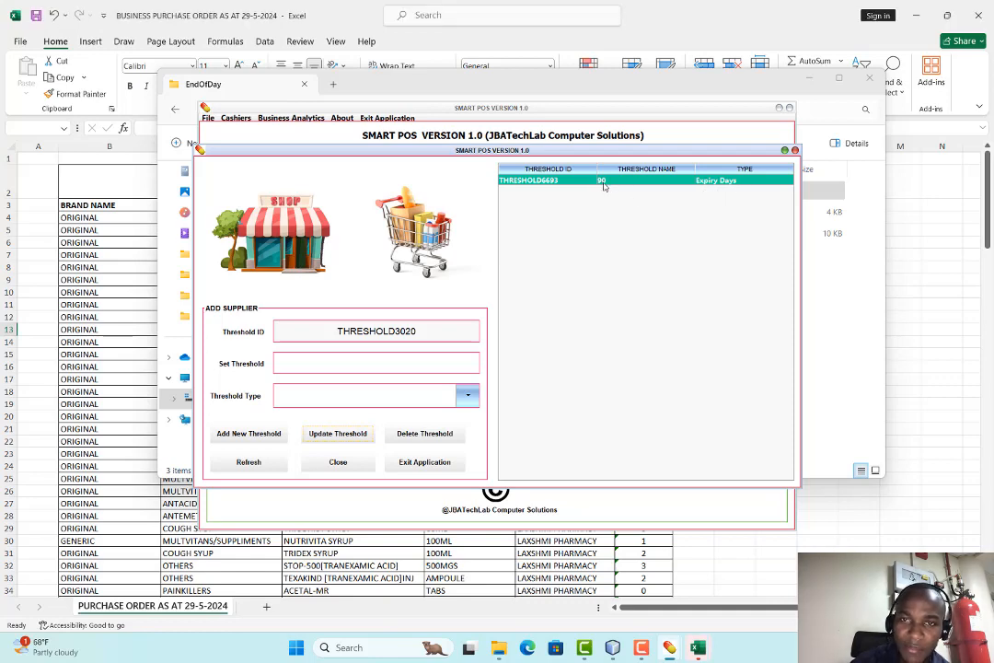
click(337, 462)
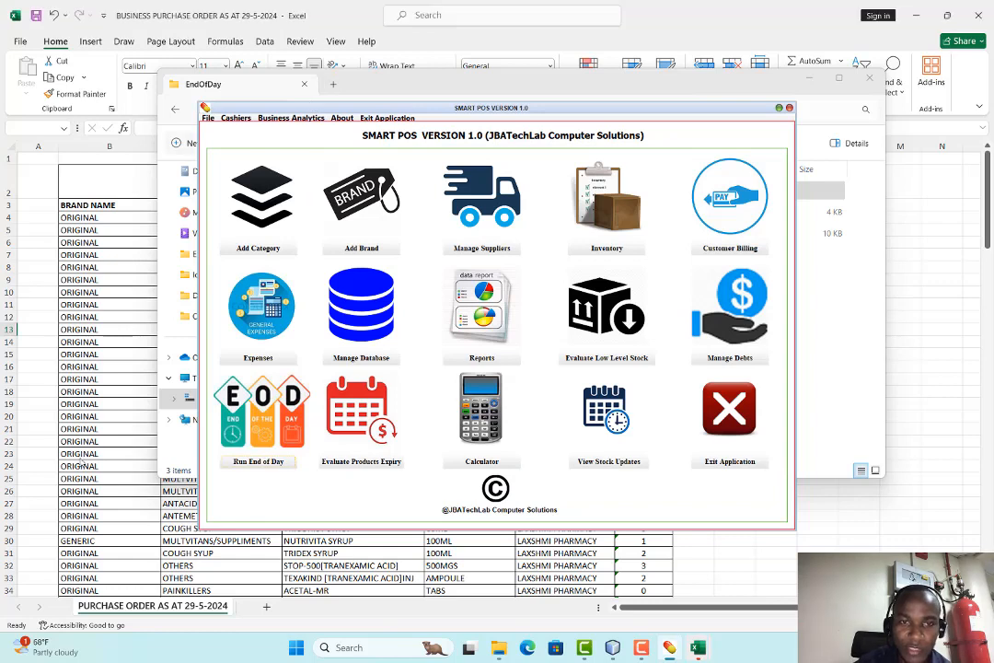
click(208, 117)
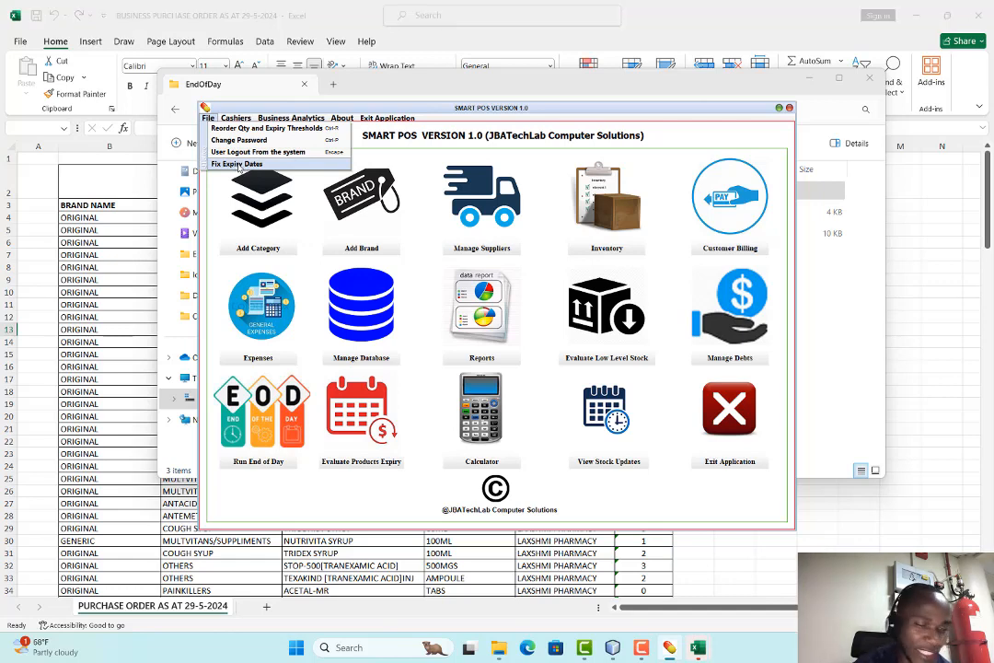
mouse_move(236, 118)
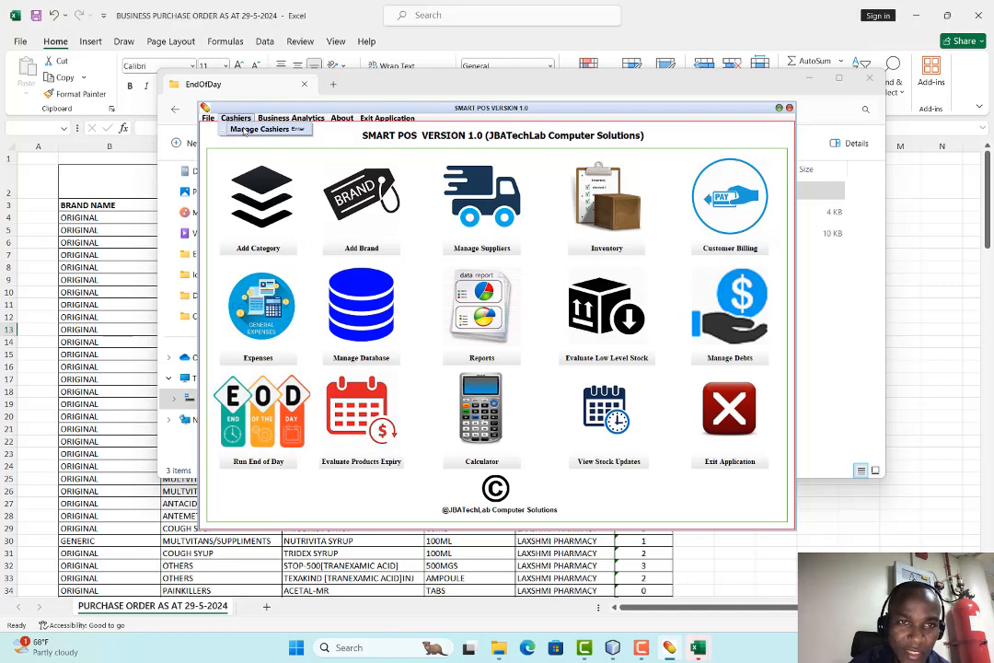
Refresh and close the Manage Cashiers form, then open the Business Analytics profit screen
click(244, 130)
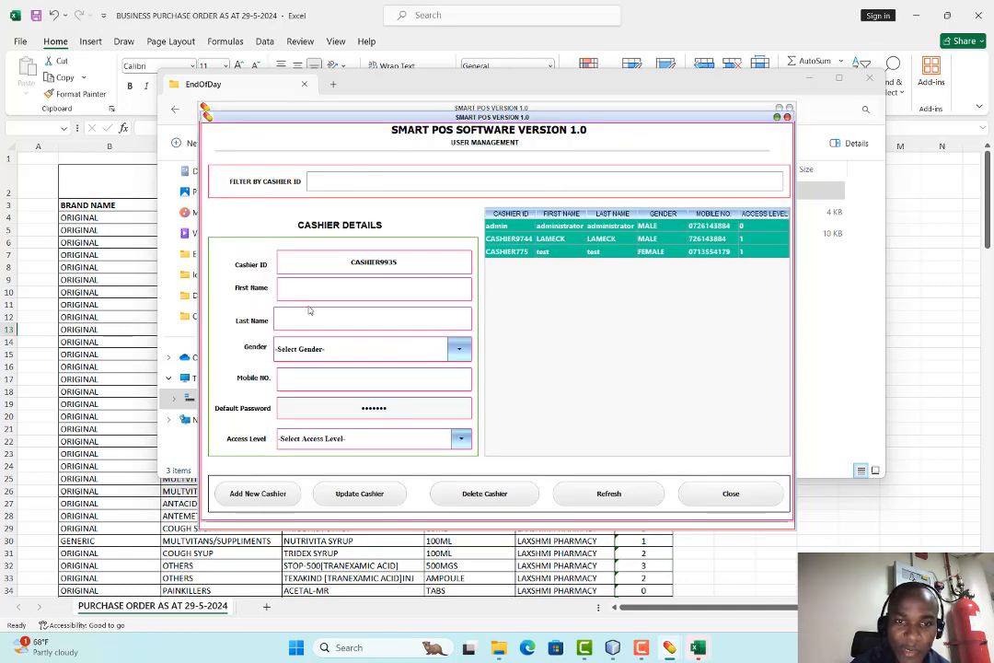
click(620, 495)
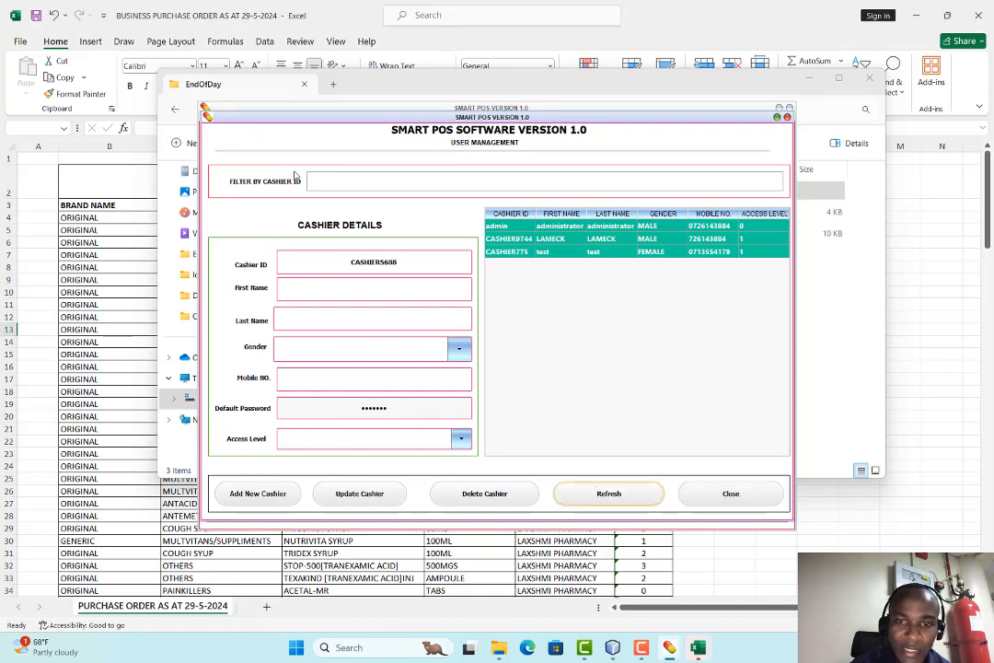
click(737, 493)
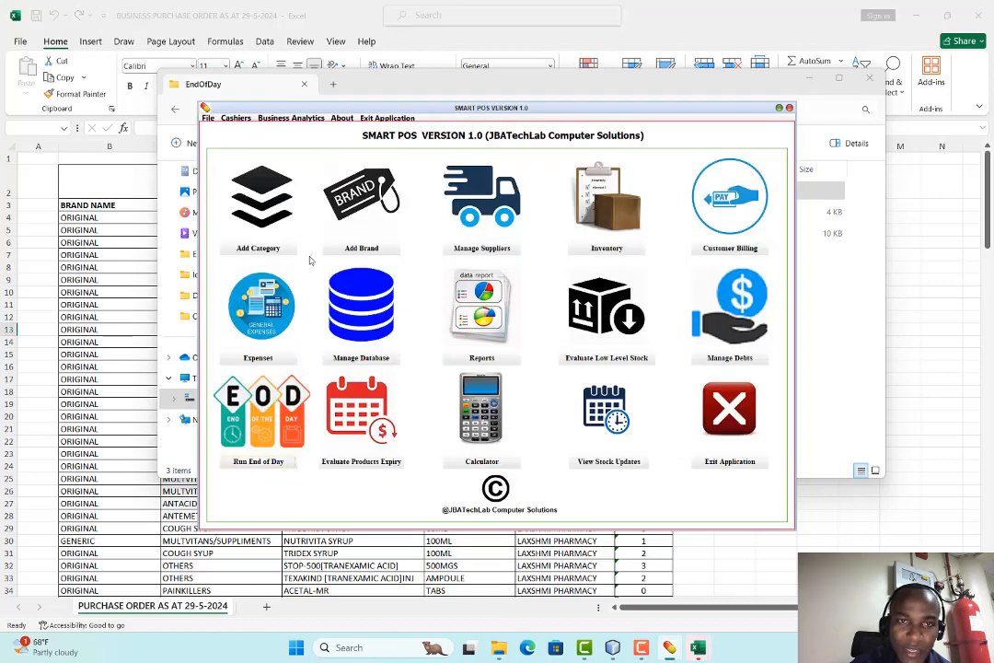
click(292, 119)
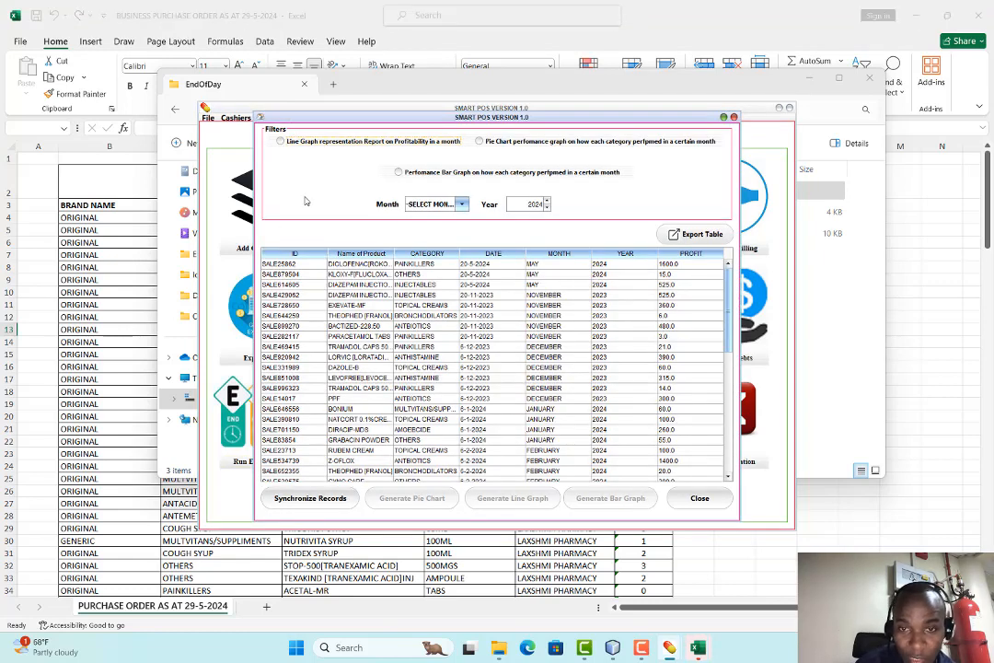
Choose the monthly profit Line Graph report and filter the records to MAY 2024
click(280, 140)
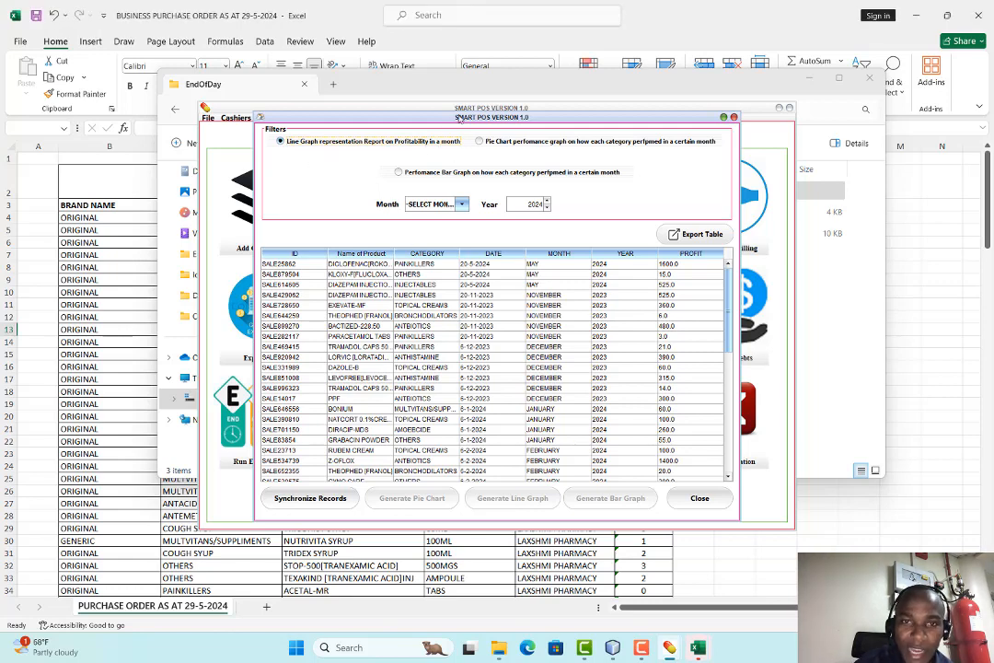
click(448, 204)
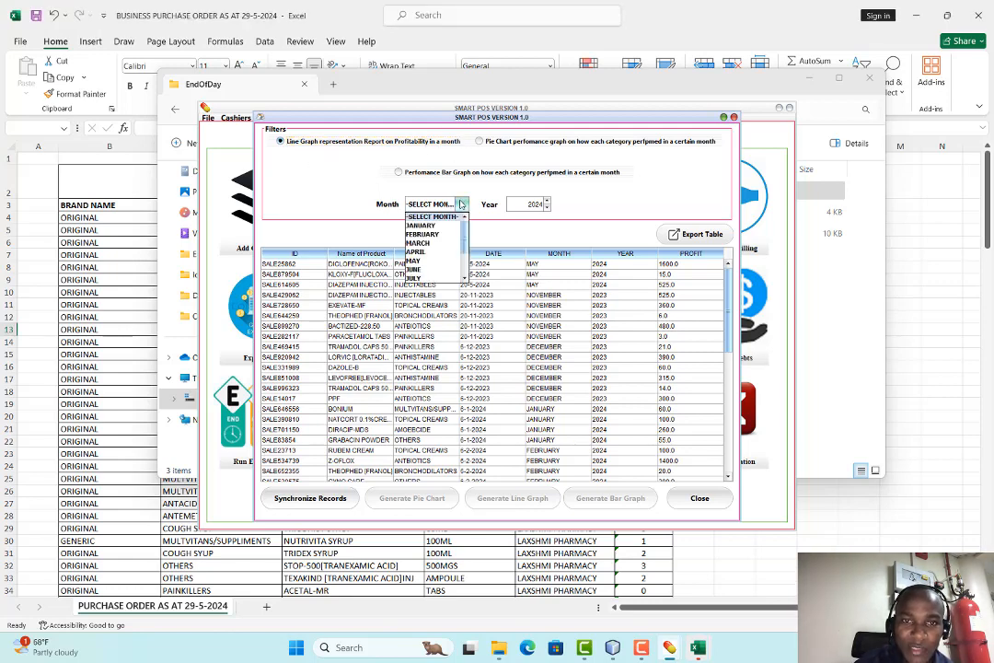
click(432, 261)
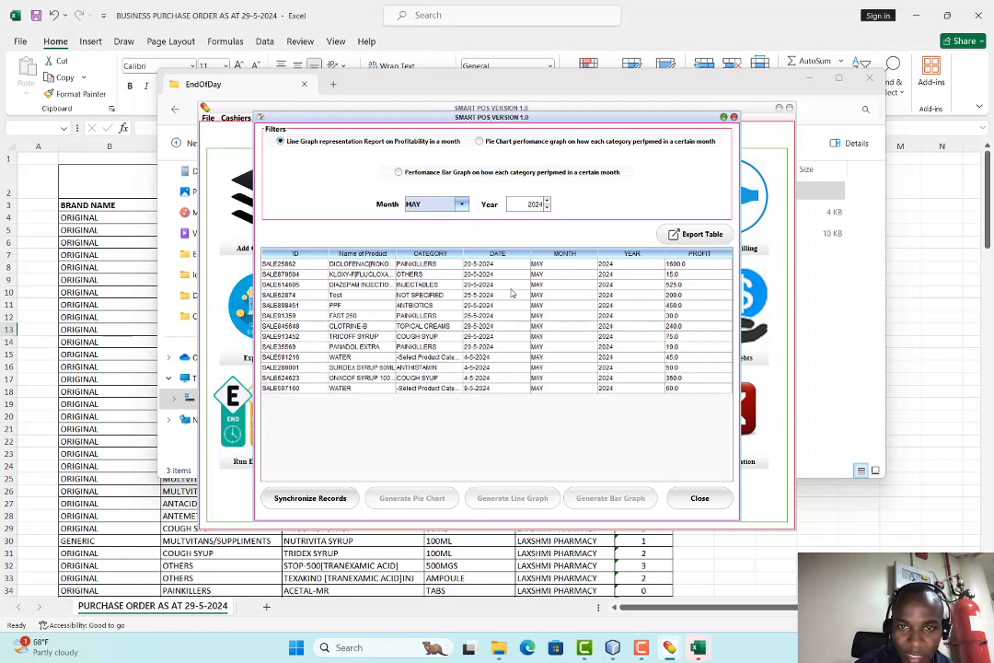
Synchronize records, generate the May 2024 profit line graph, view it full screen, then close it
click(310, 498)
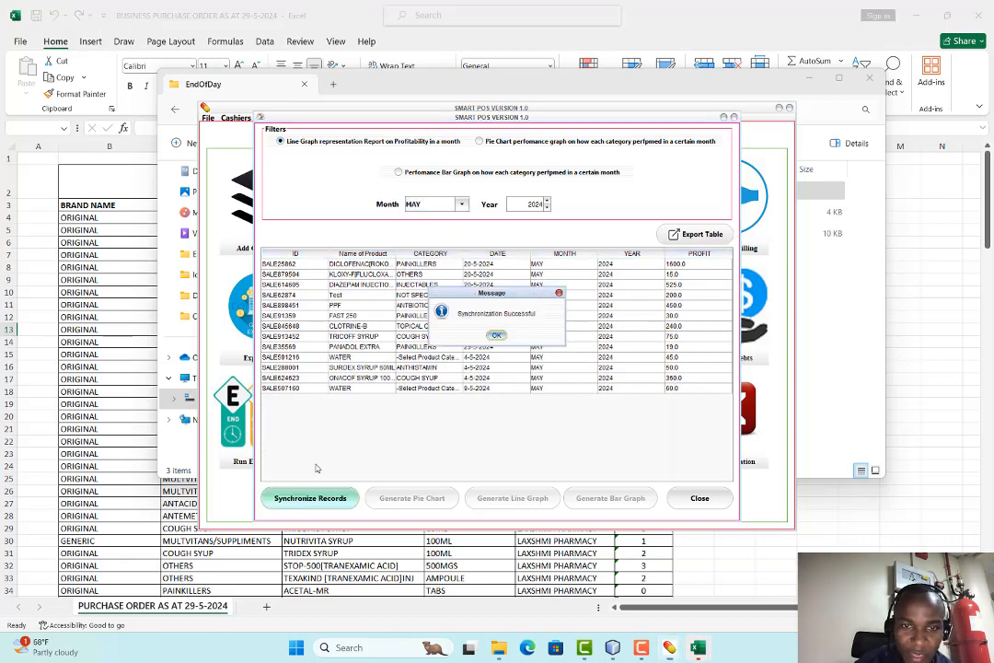
click(502, 338)
click(512, 498)
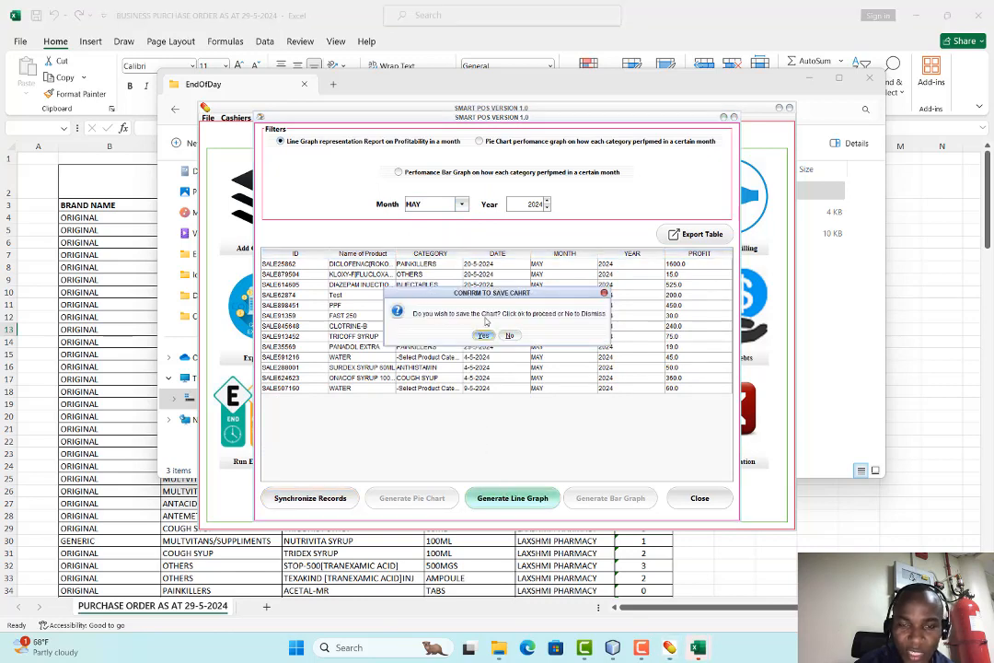
click(511, 337)
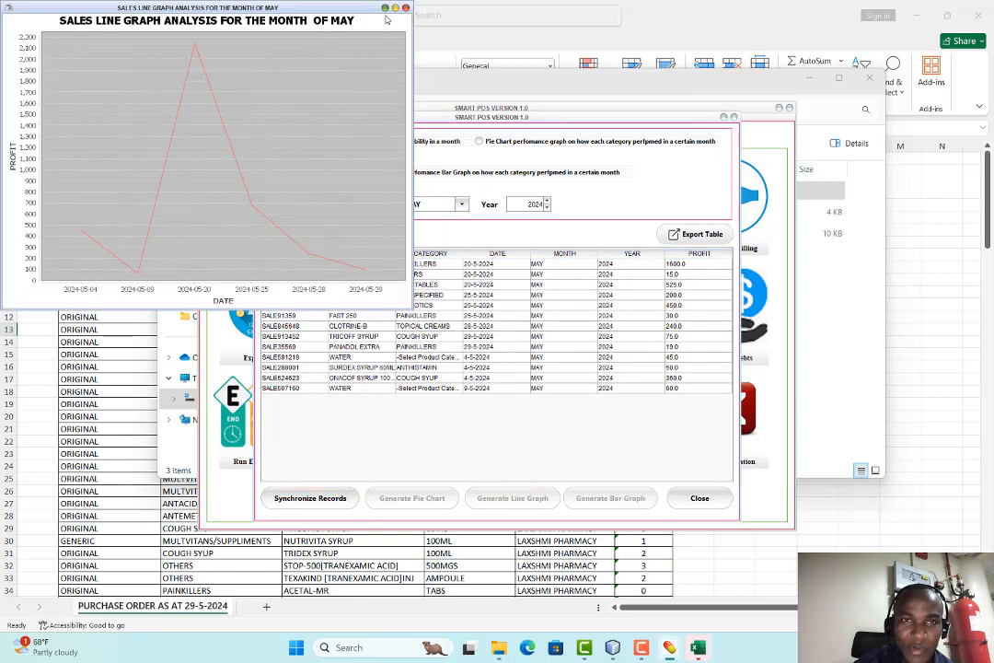
double_click(329, 16)
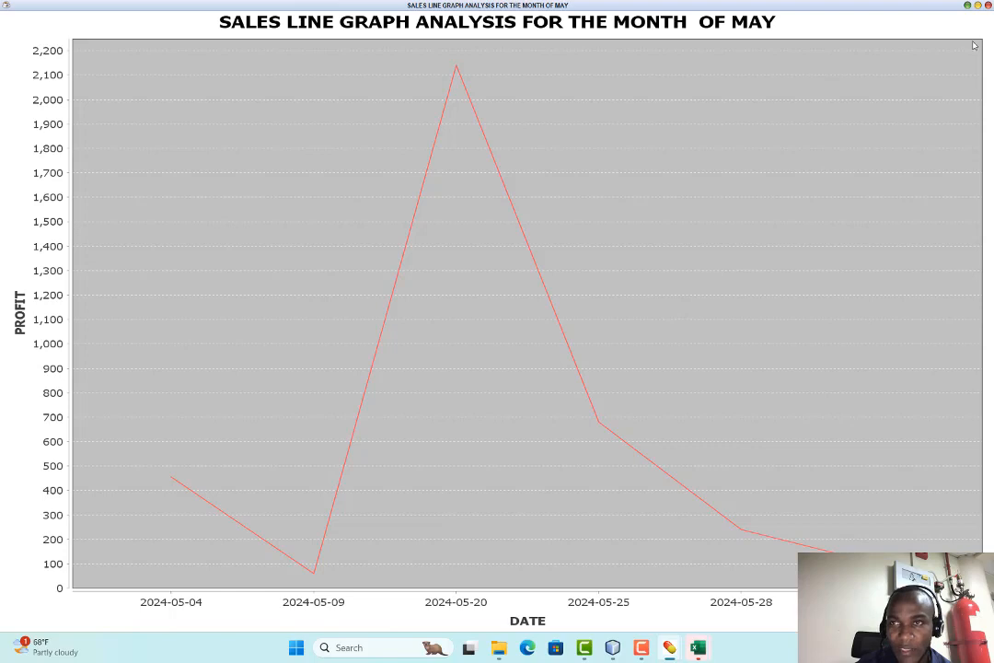
click(988, 8)
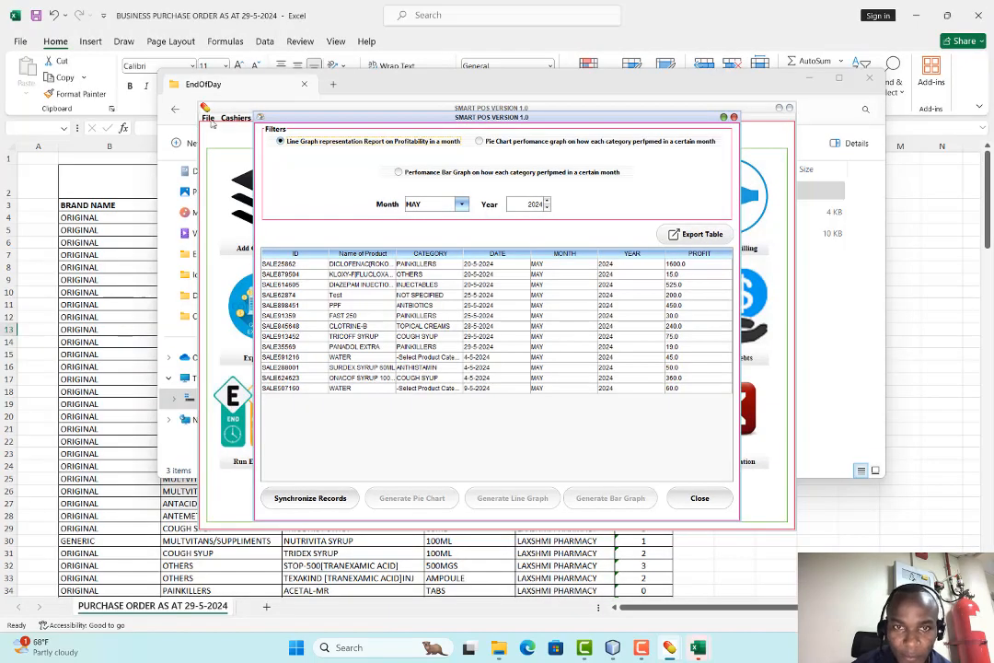
Synchronize records and generate the May 2024 category pie chart, view it maximized, then close it
click(479, 142)
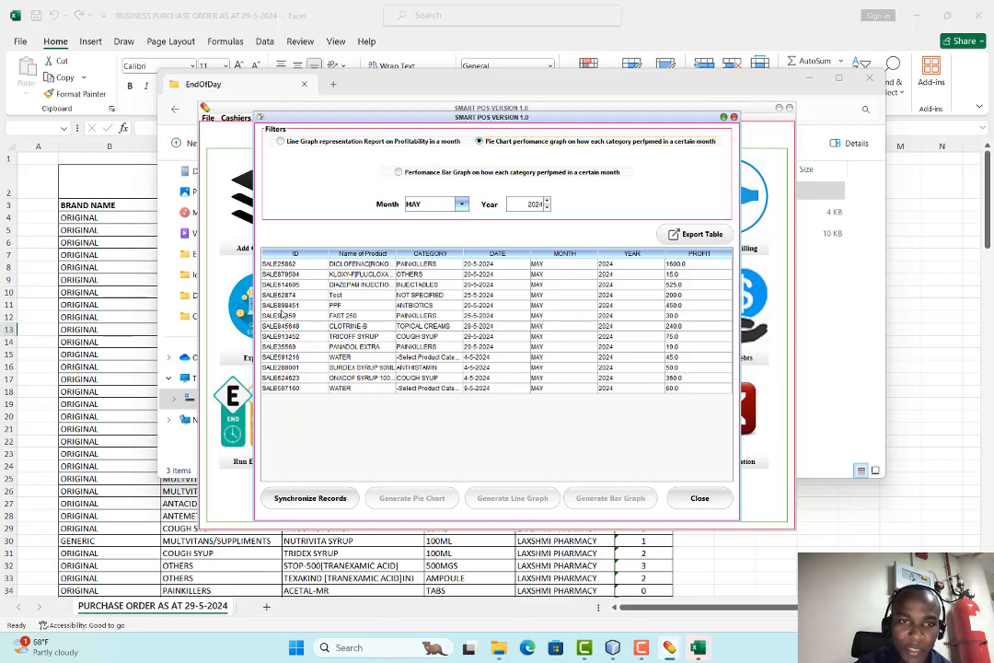
click(310, 498)
click(496, 335)
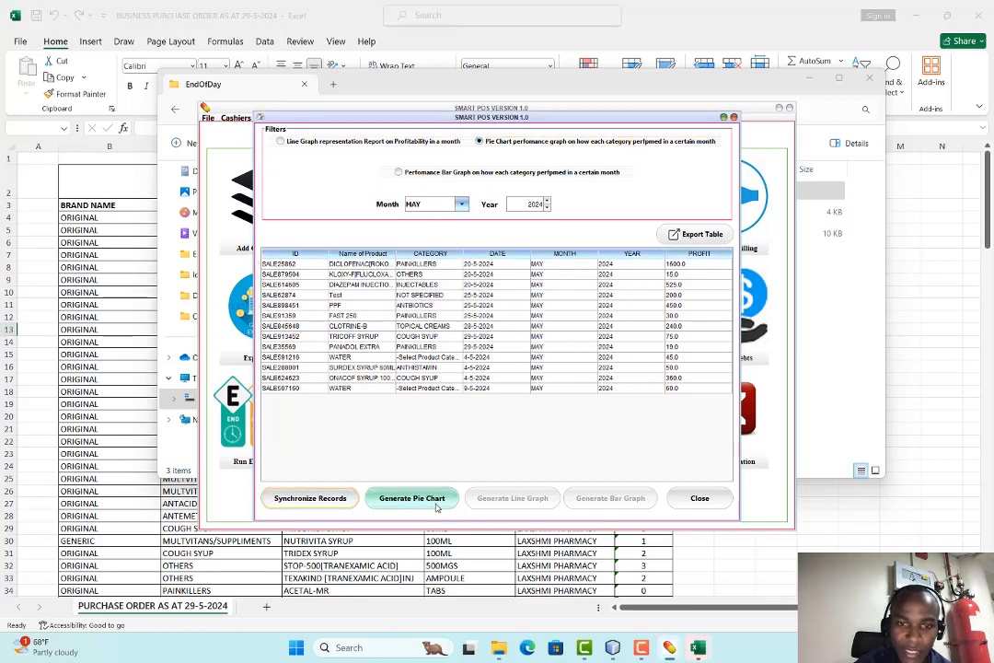
click(412, 498)
click(513, 337)
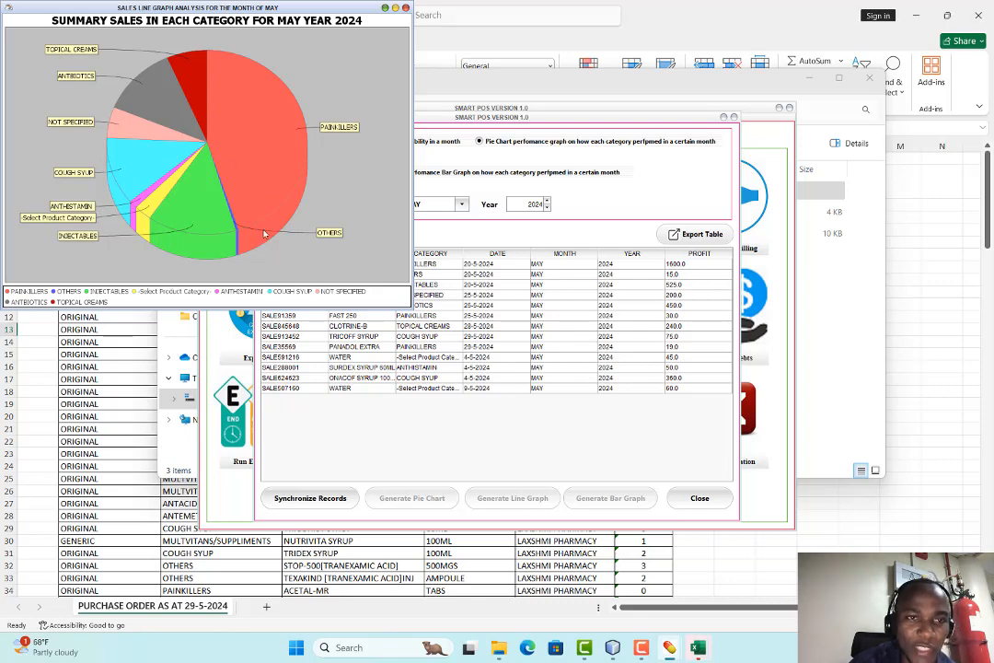
double_click(336, 9)
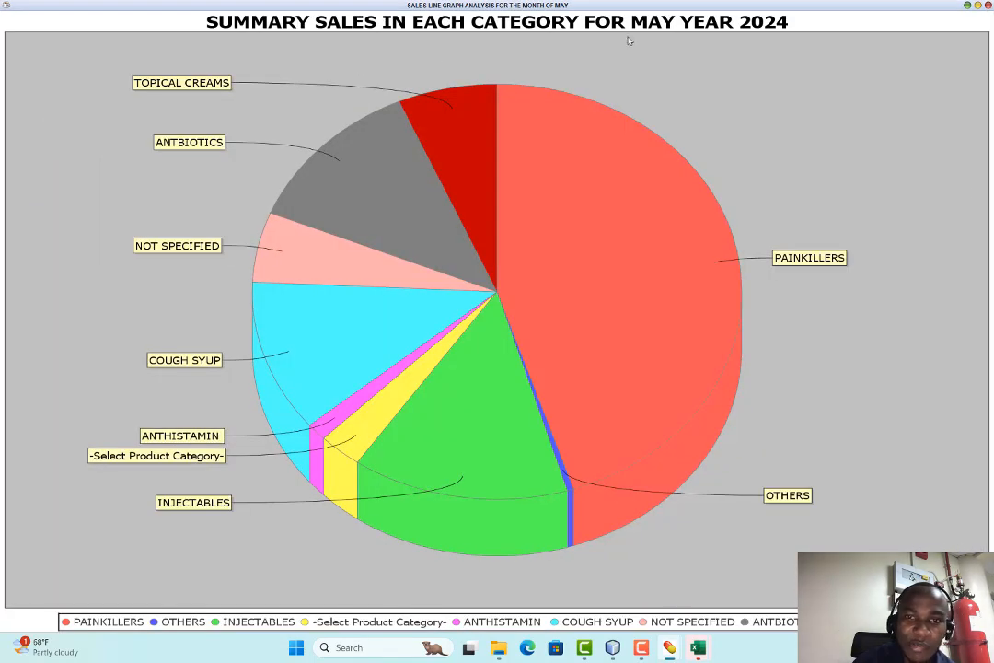
click(987, 6)
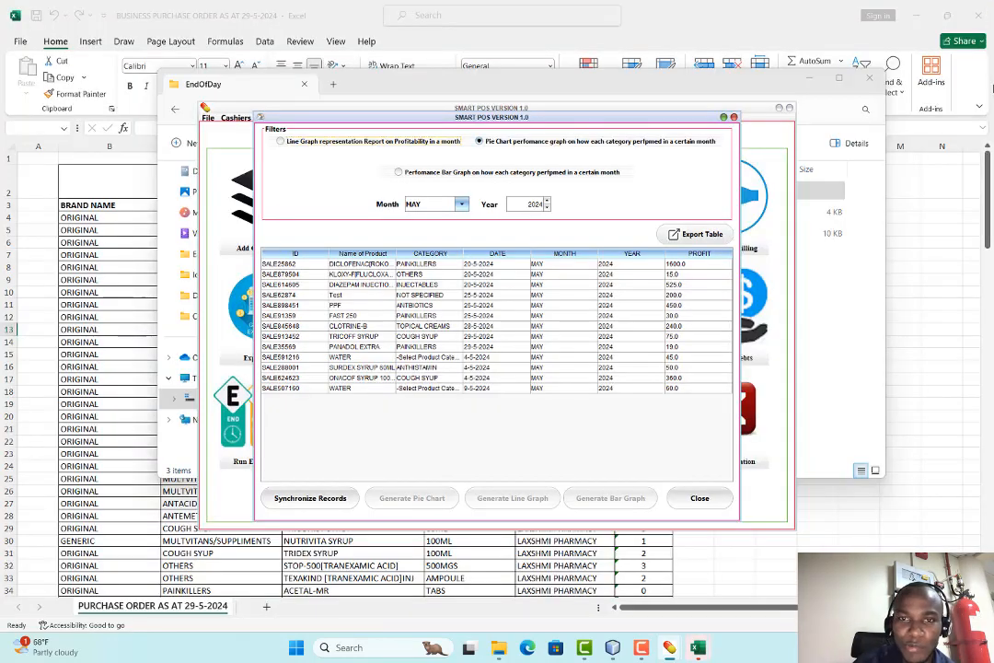
Generate the May 2024 category bar graph without saving, close it, and close the analysis window
click(407, 174)
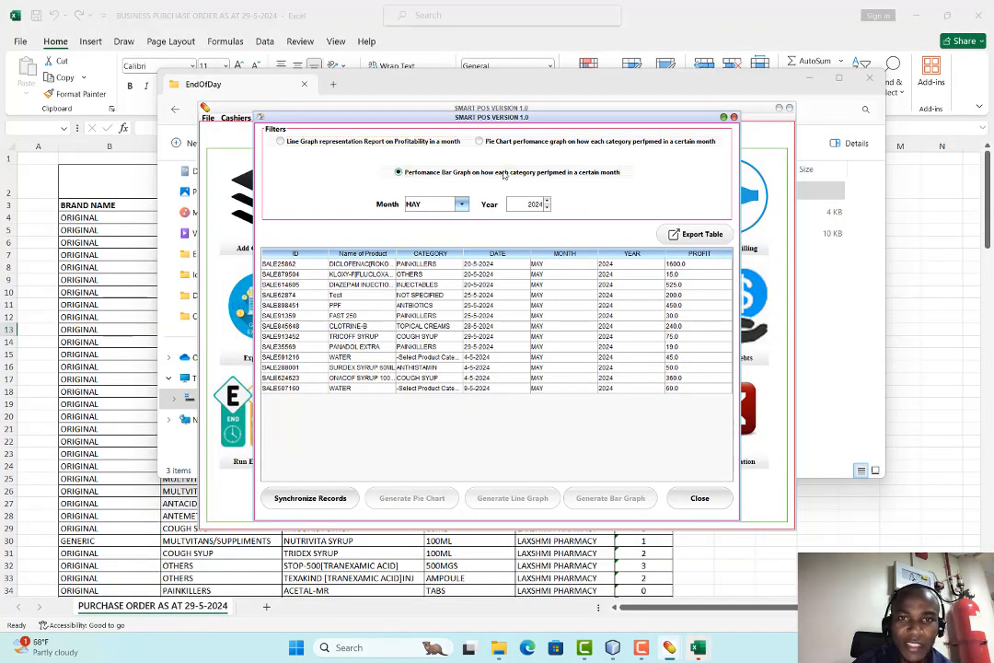
click(310, 498)
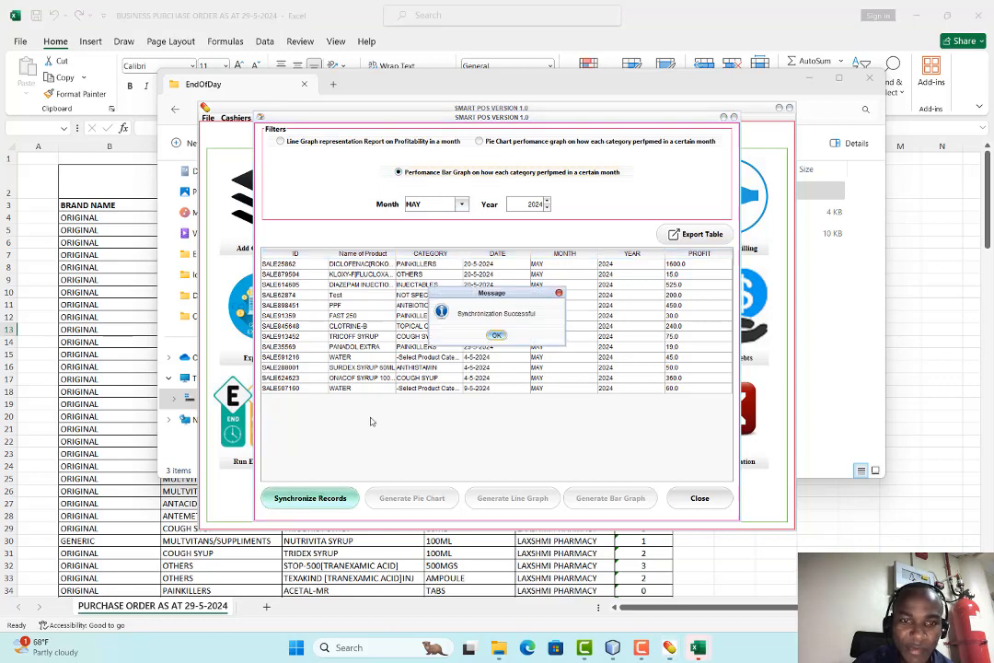
click(497, 333)
click(611, 497)
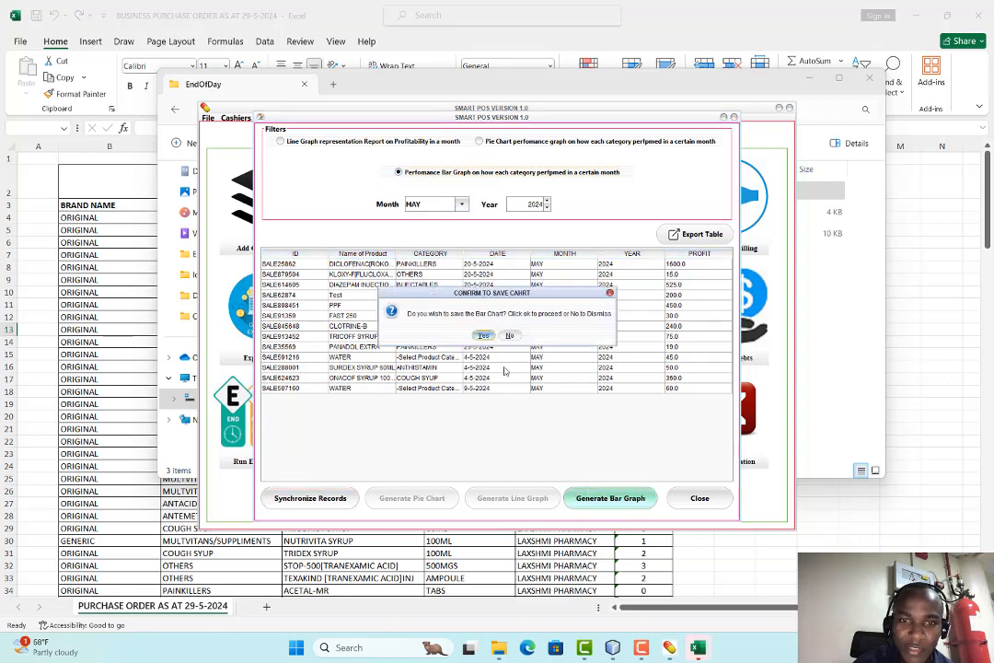
click(511, 336)
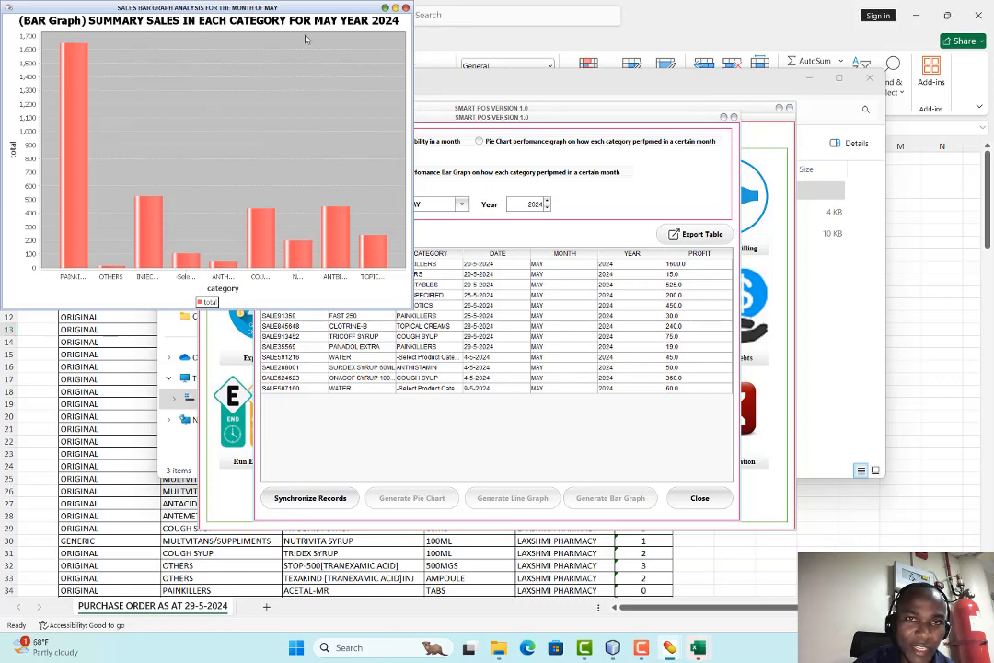
click(405, 10)
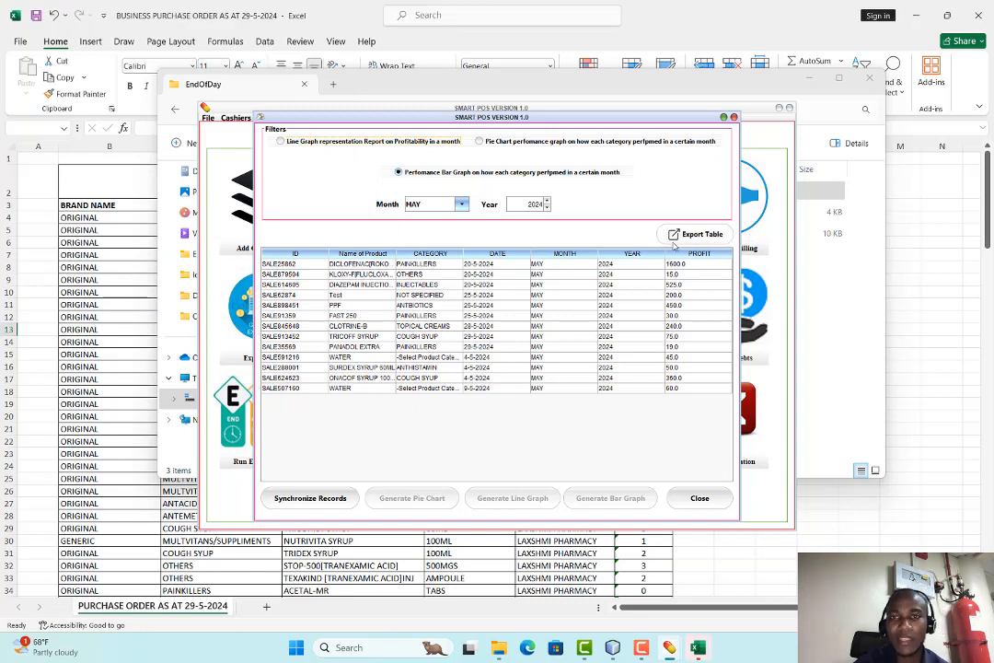
click(696, 499)
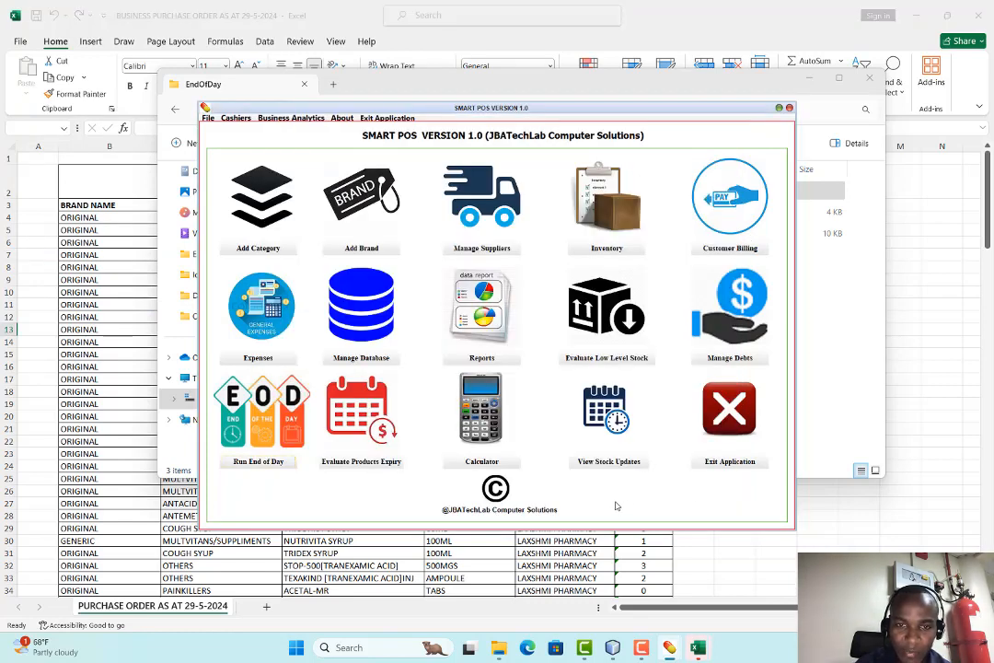
click(480, 309)
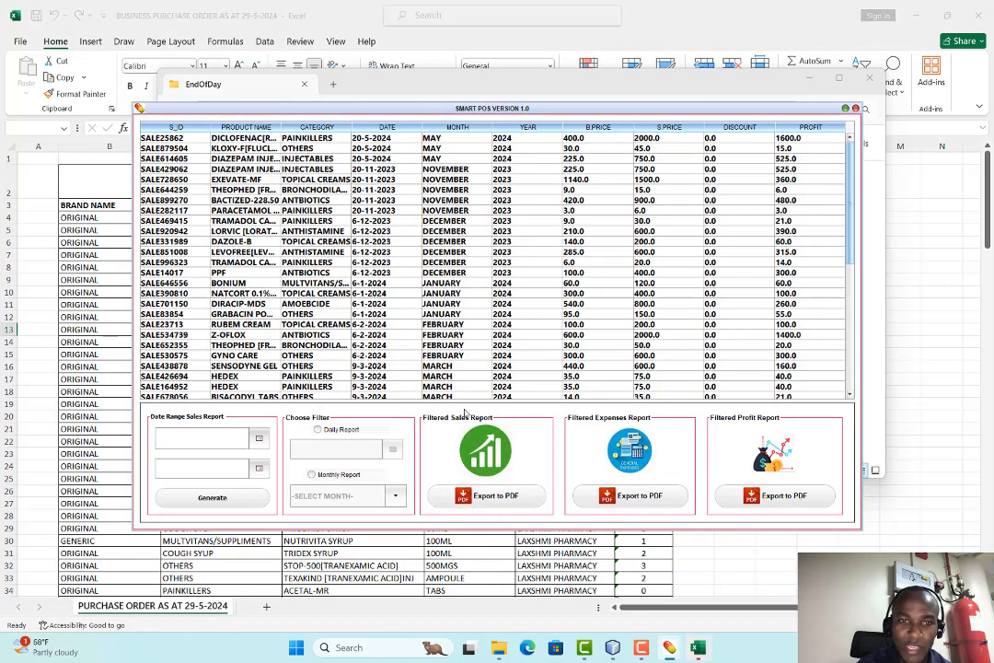
click(855, 109)
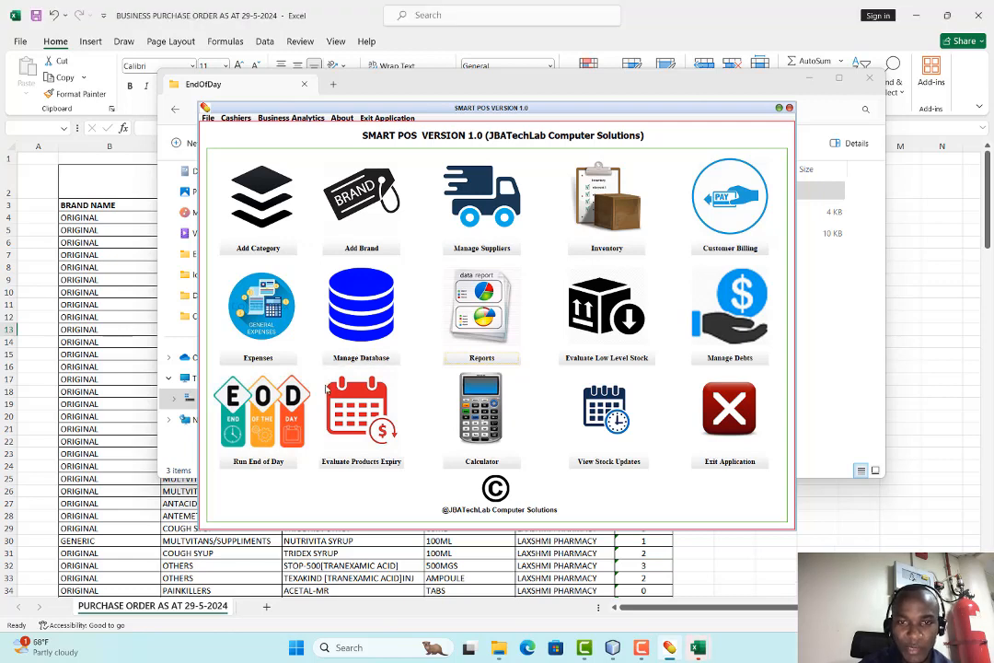
click(726, 246)
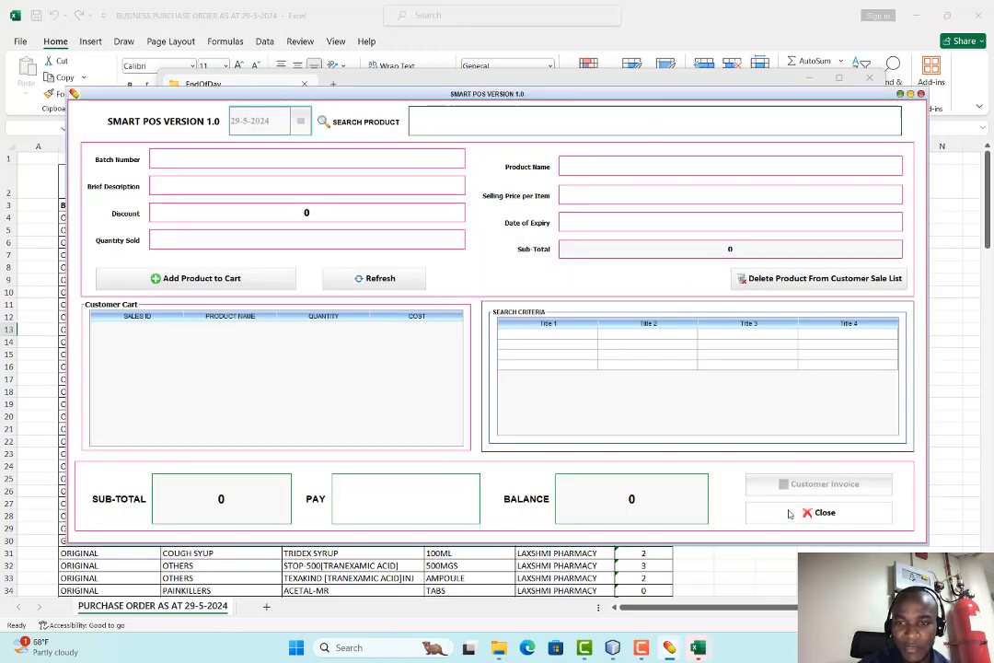
Close Customer Billing, review the three cashier accounts in Manage Cashiers, then close it
click(816, 513)
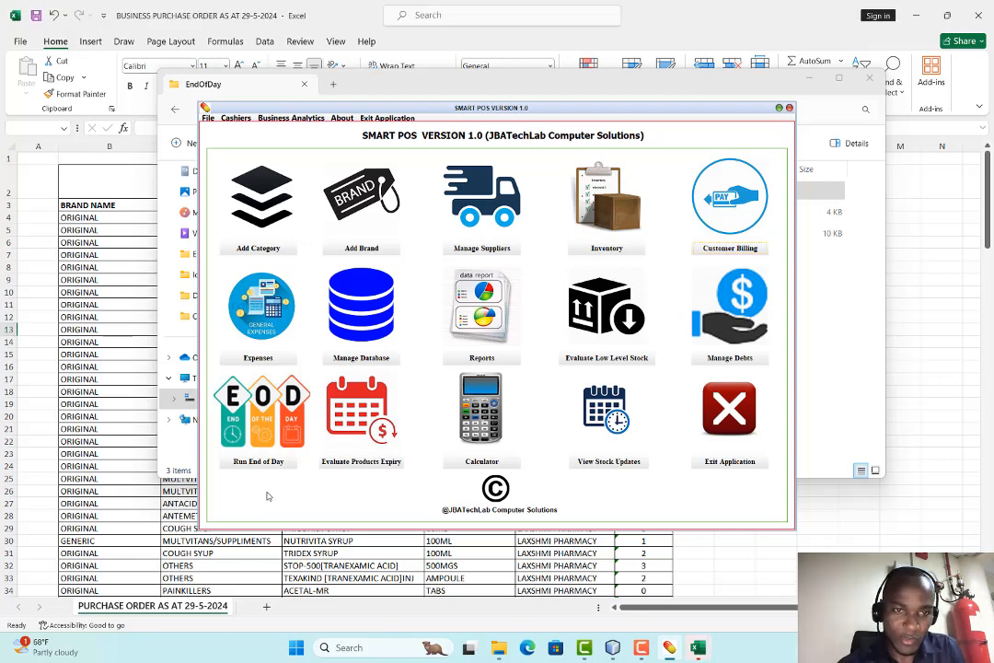
click(235, 118)
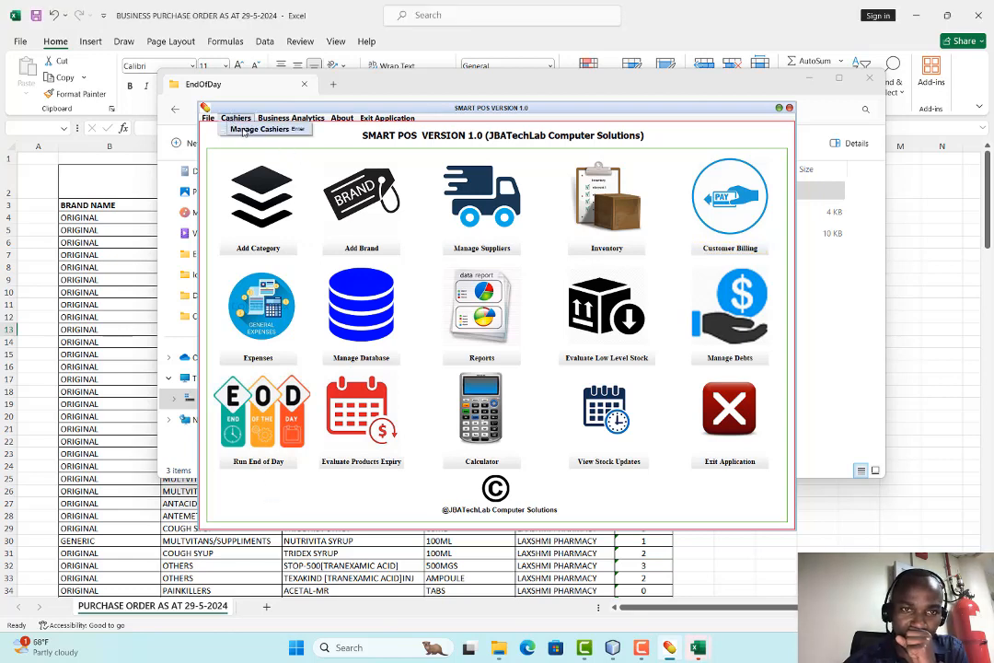
click(264, 128)
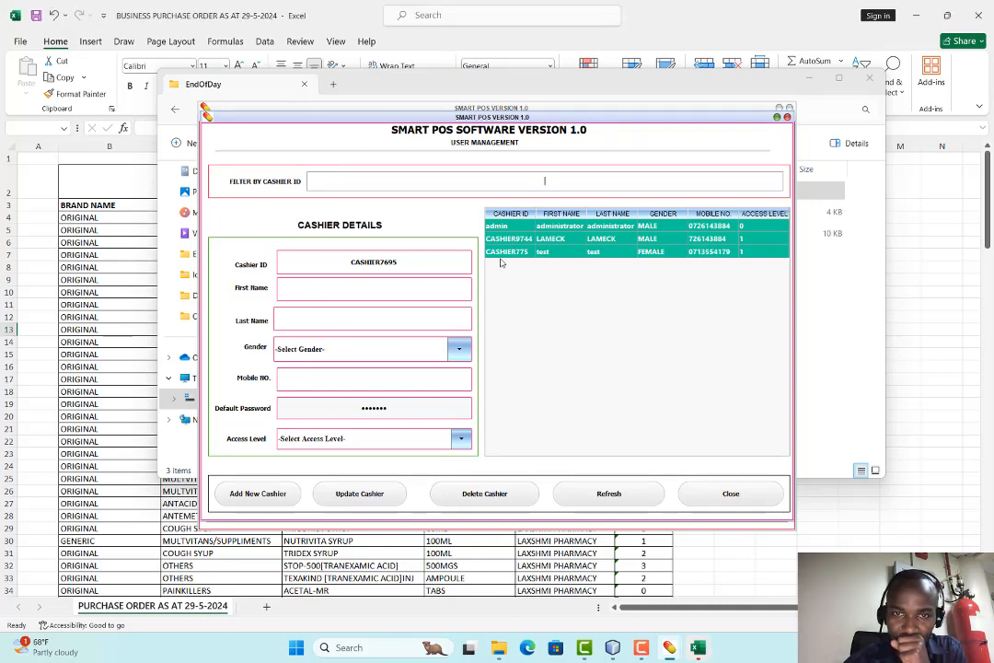
click(718, 497)
click(208, 119)
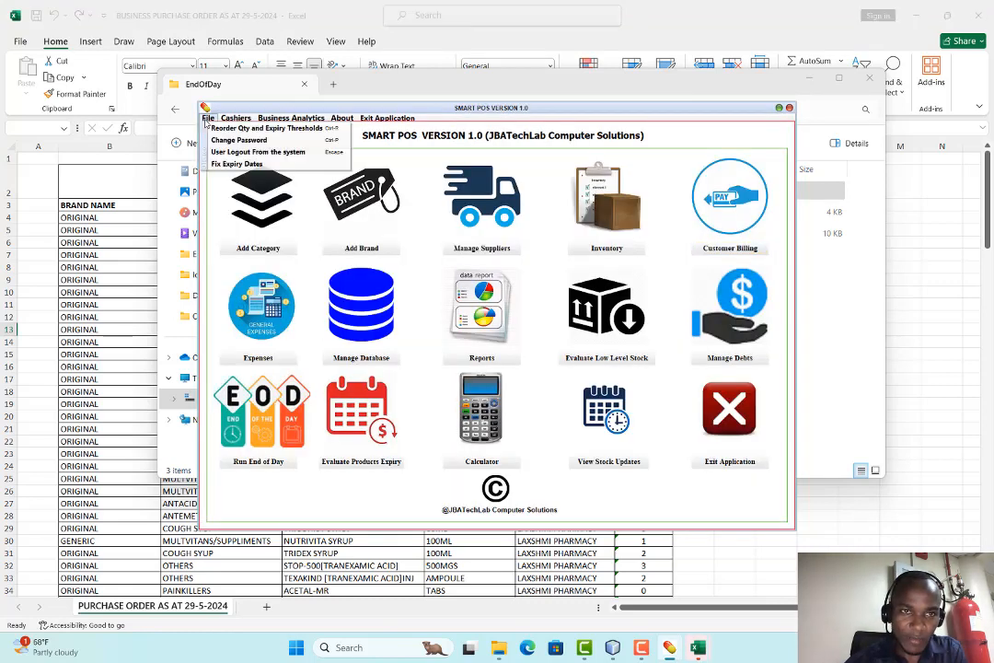
Log out of the administrator session and sign in with the cashier's username and password
click(221, 151)
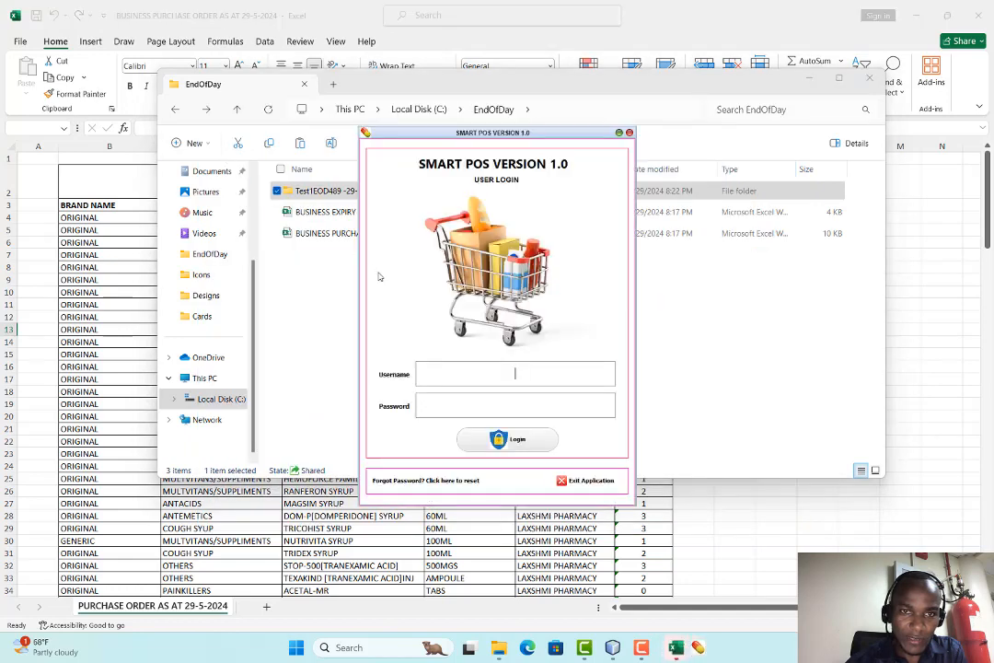
text(cashier775)
click(505, 411)
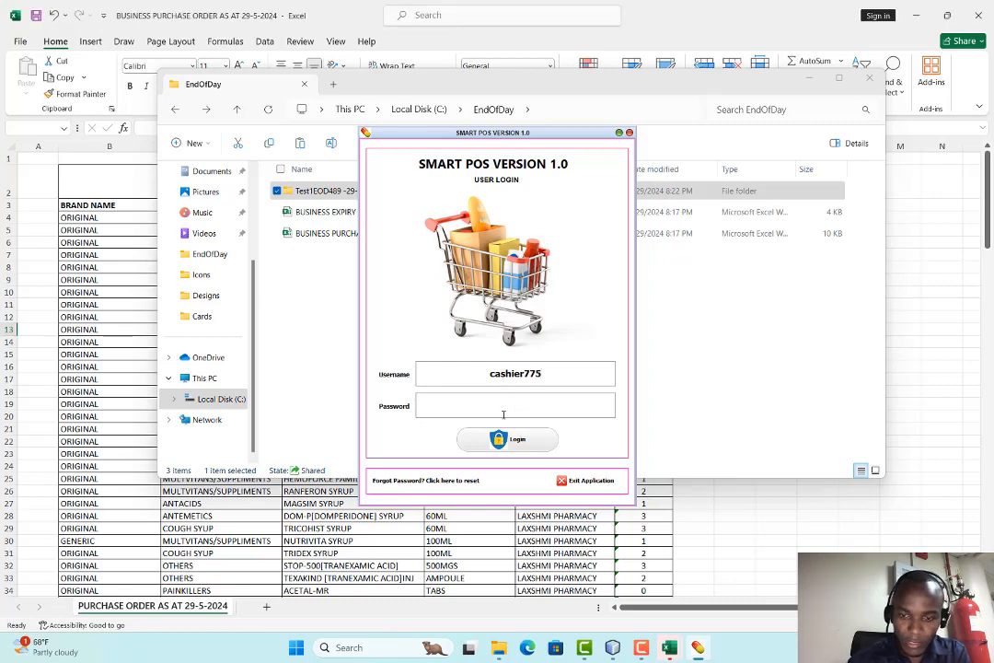
text(1234567)
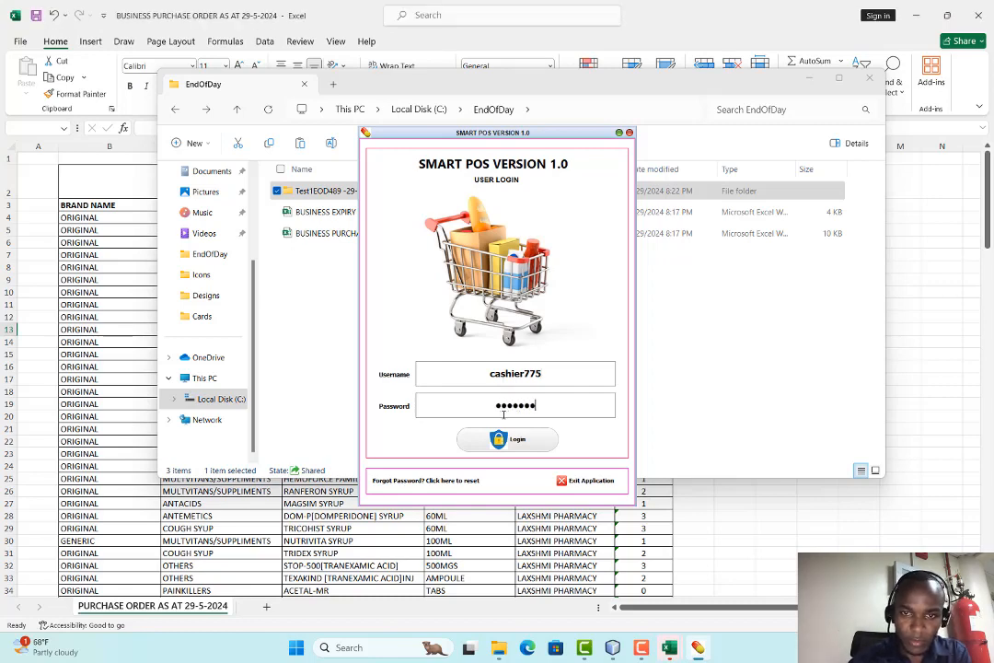
click(501, 436)
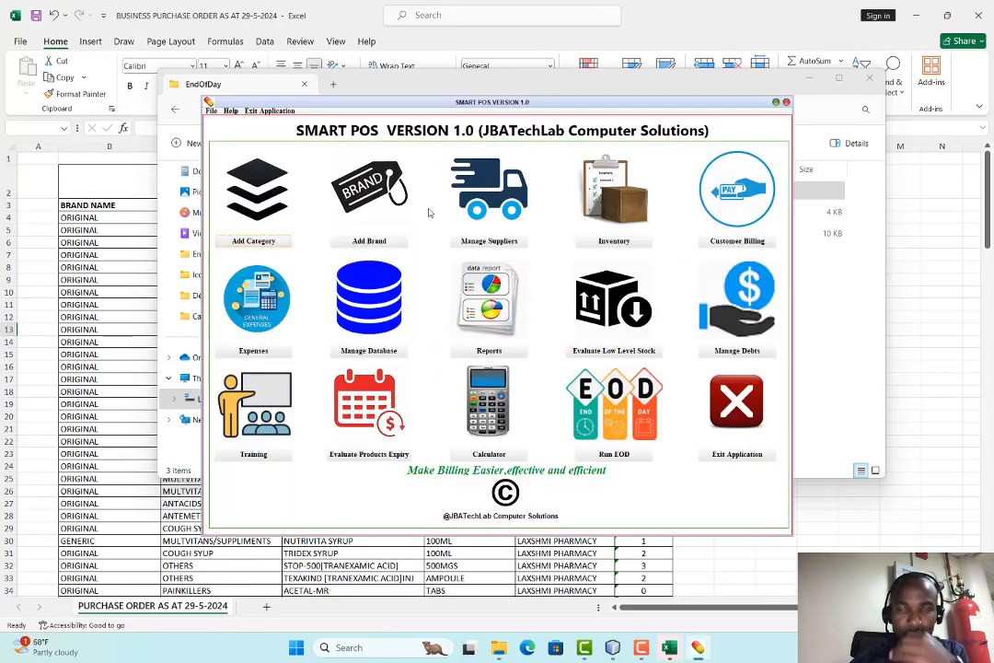
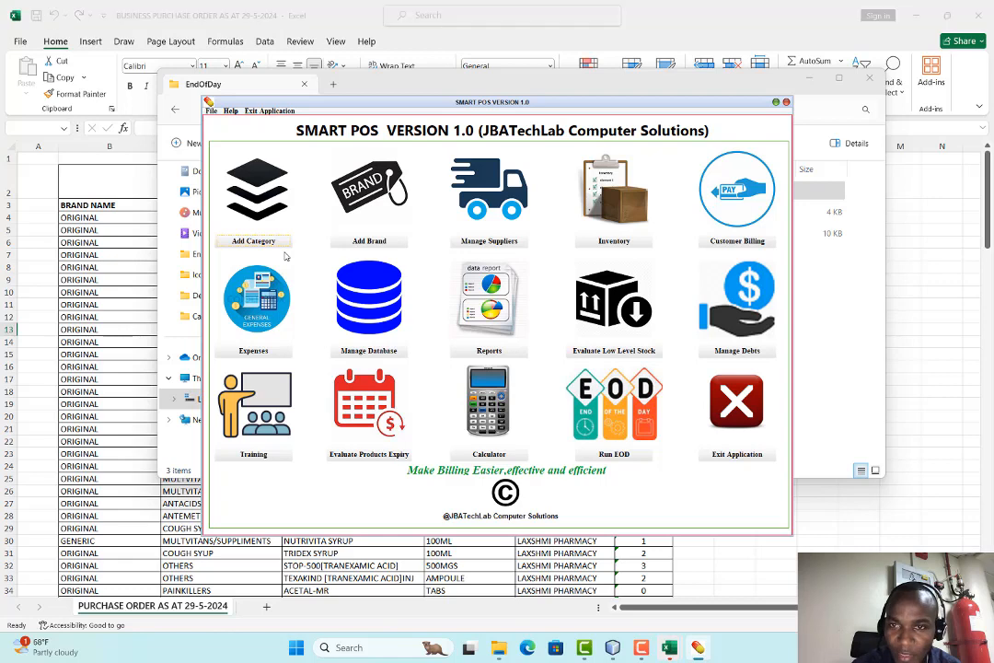
Try opening Reports, then cancel the admin PIN prompt and dismiss the error
click(460, 346)
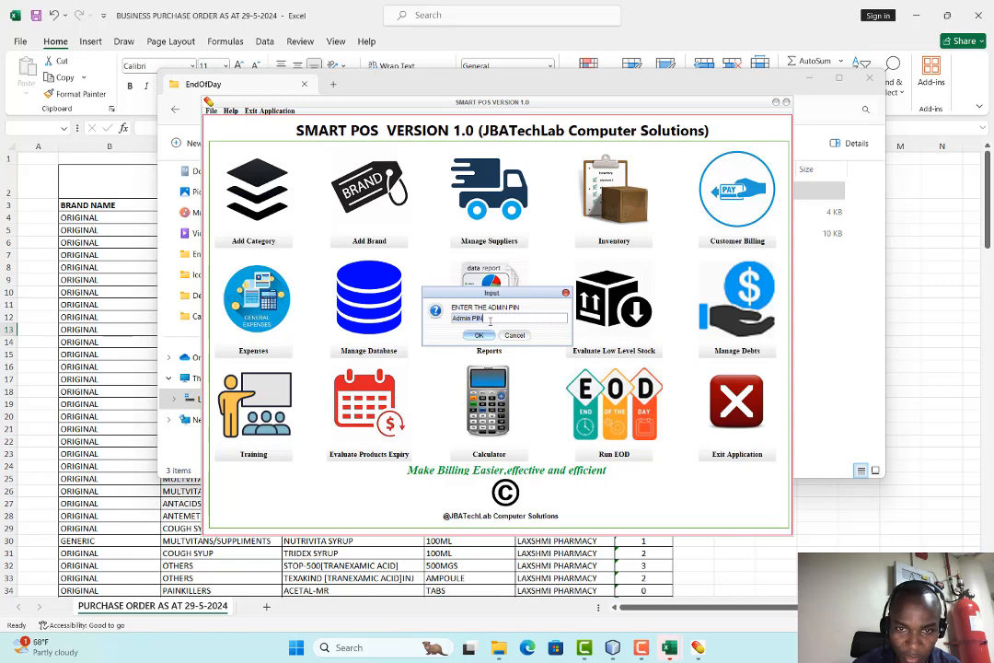
click(516, 336)
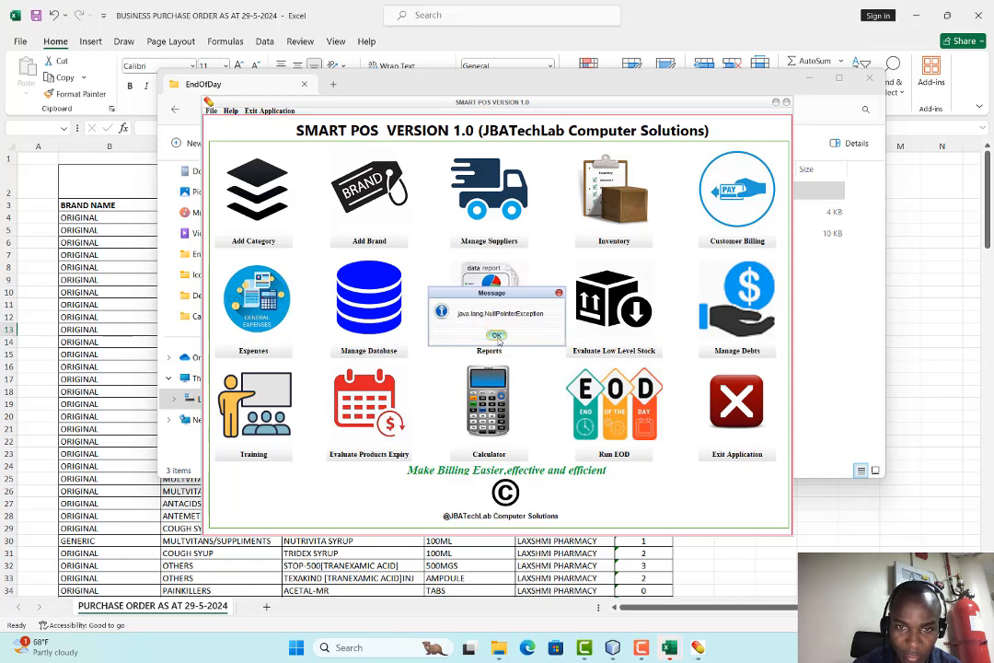
click(492, 335)
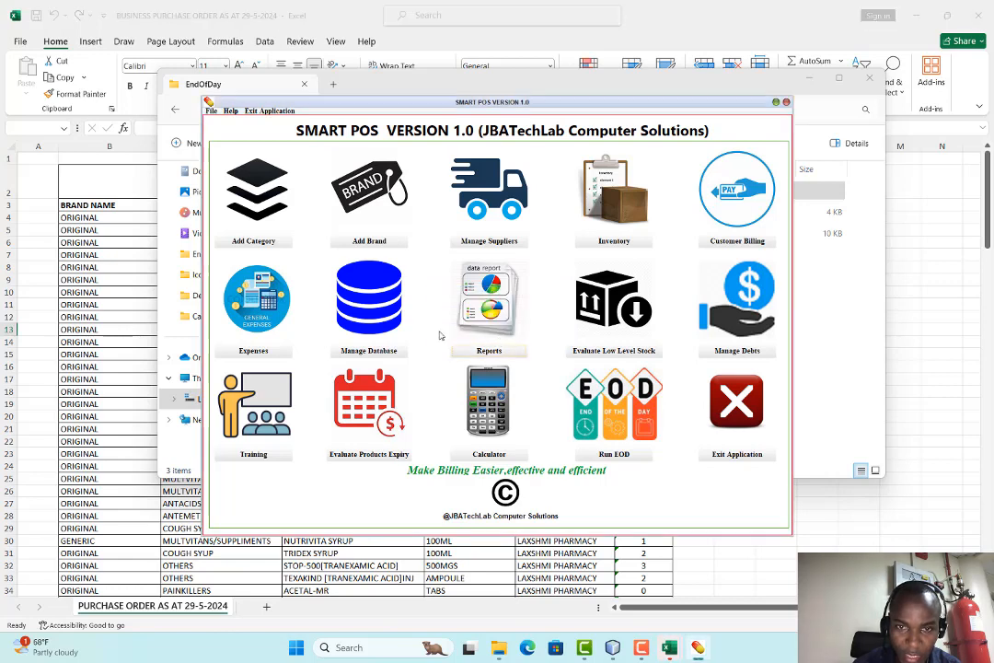
Run the end-of-day process with the password, then close the EOD window
click(626, 456)
click(453, 333)
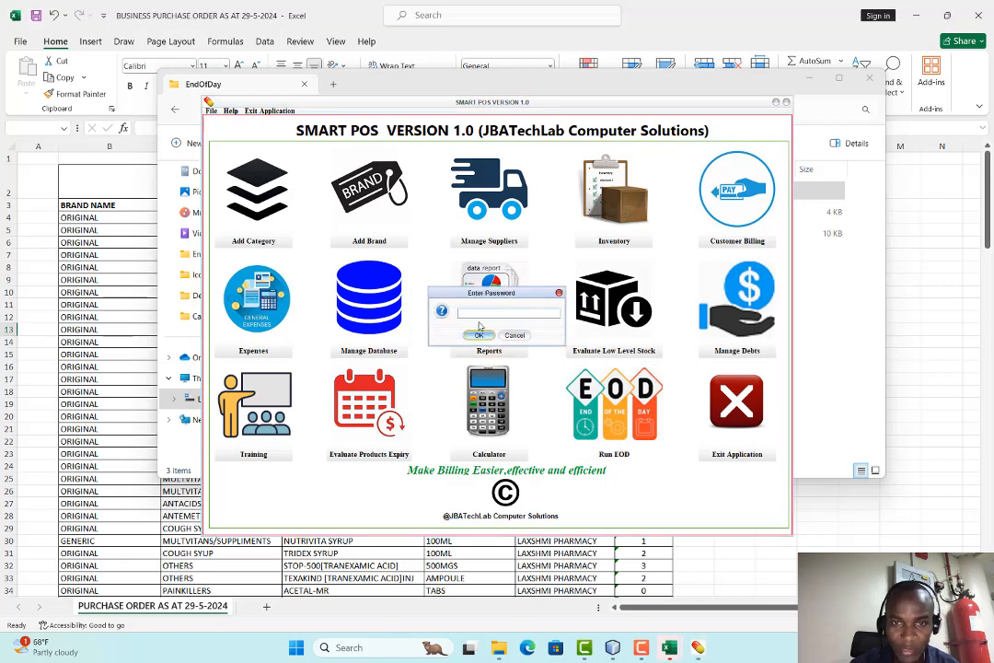
text(•••••••)
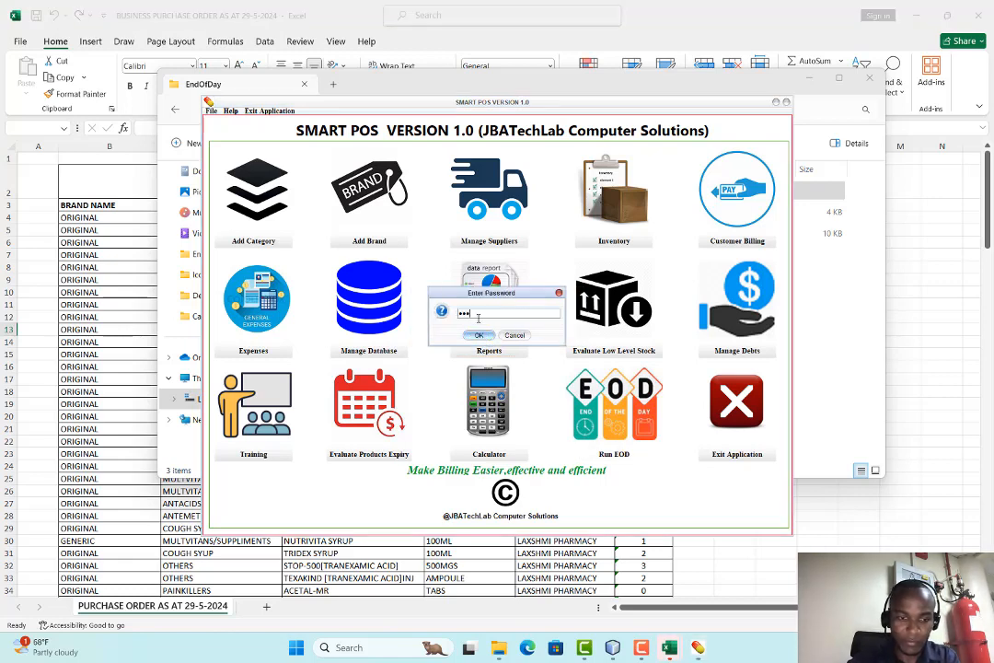
key(Return)
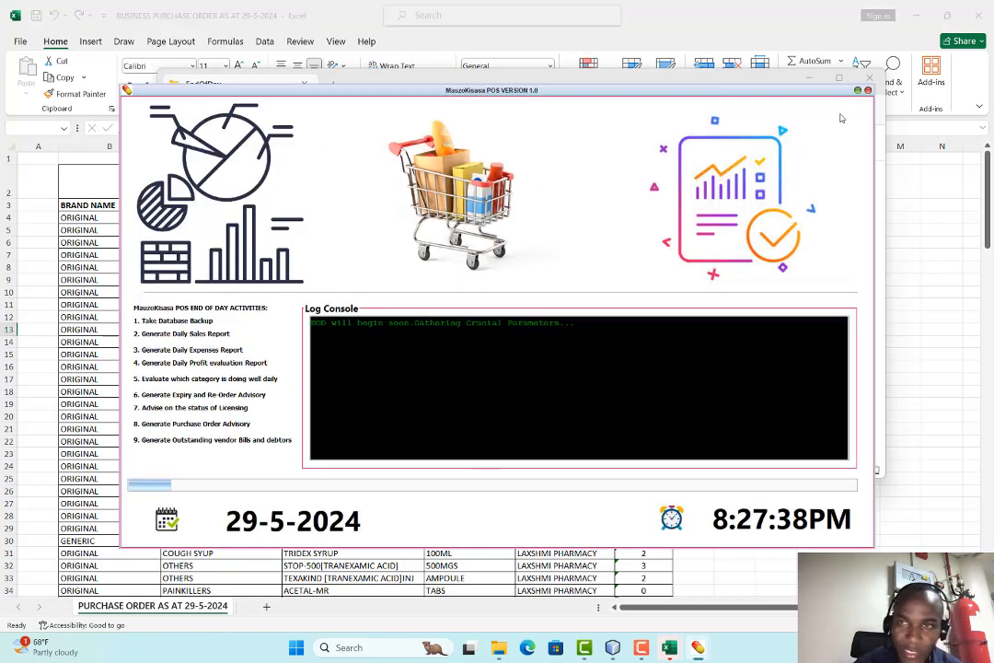
click(868, 90)
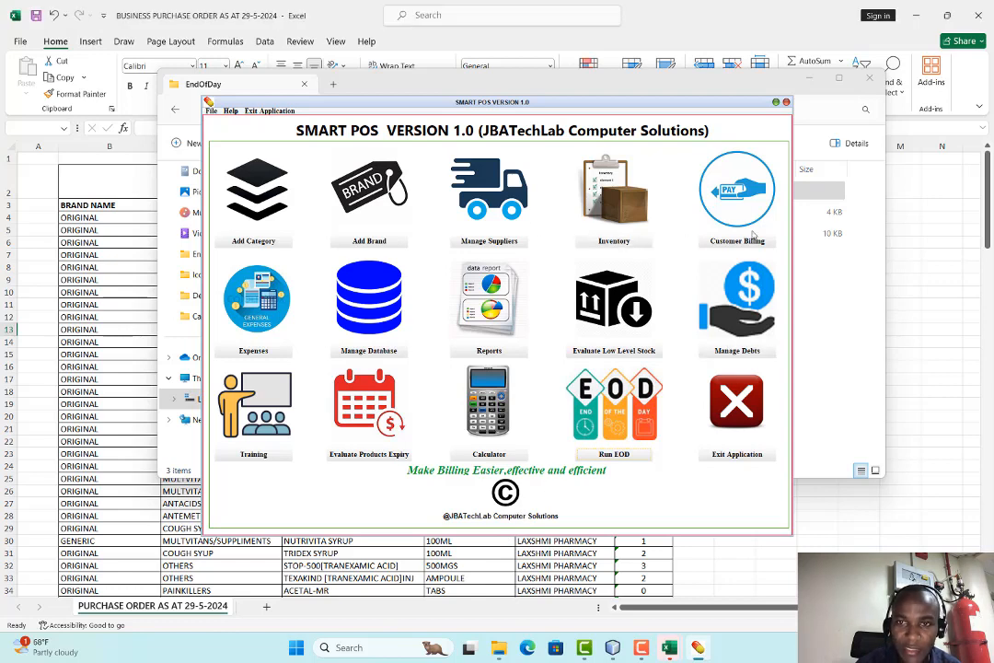
click(631, 208)
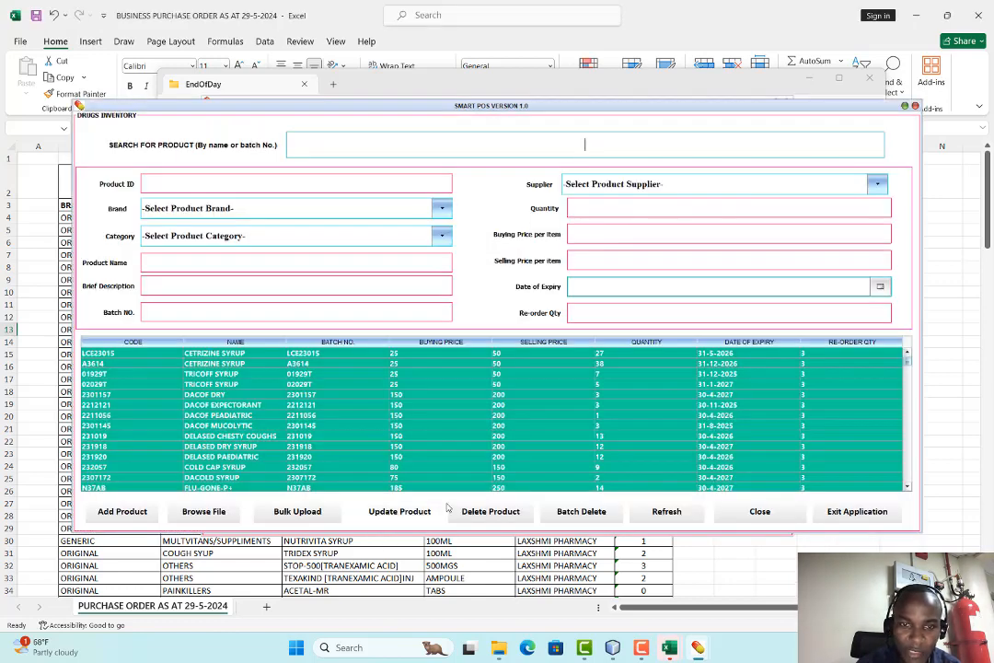
click(288, 363)
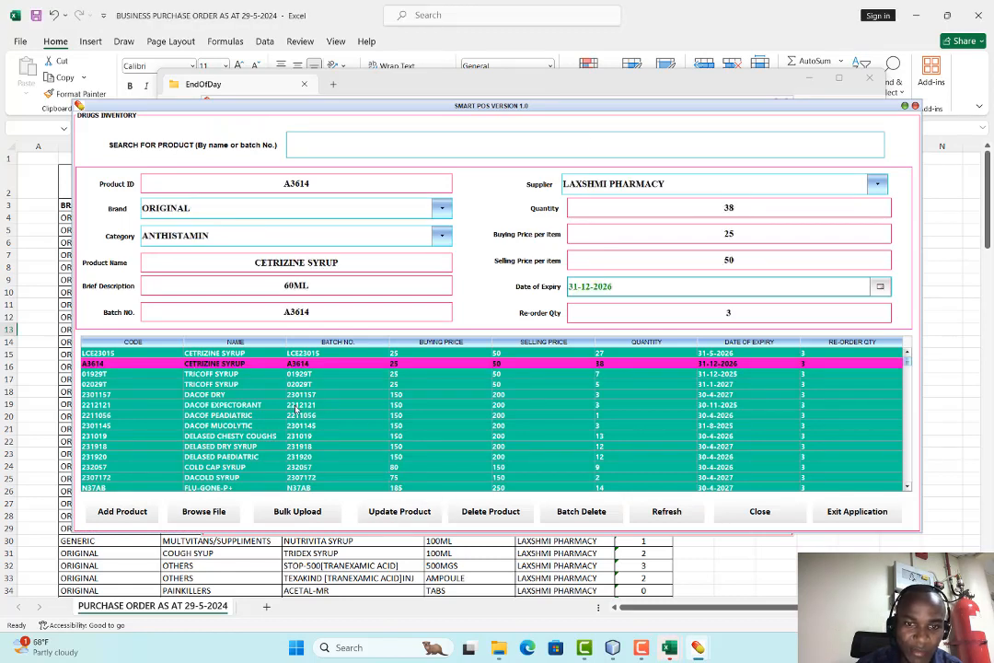
click(400, 512)
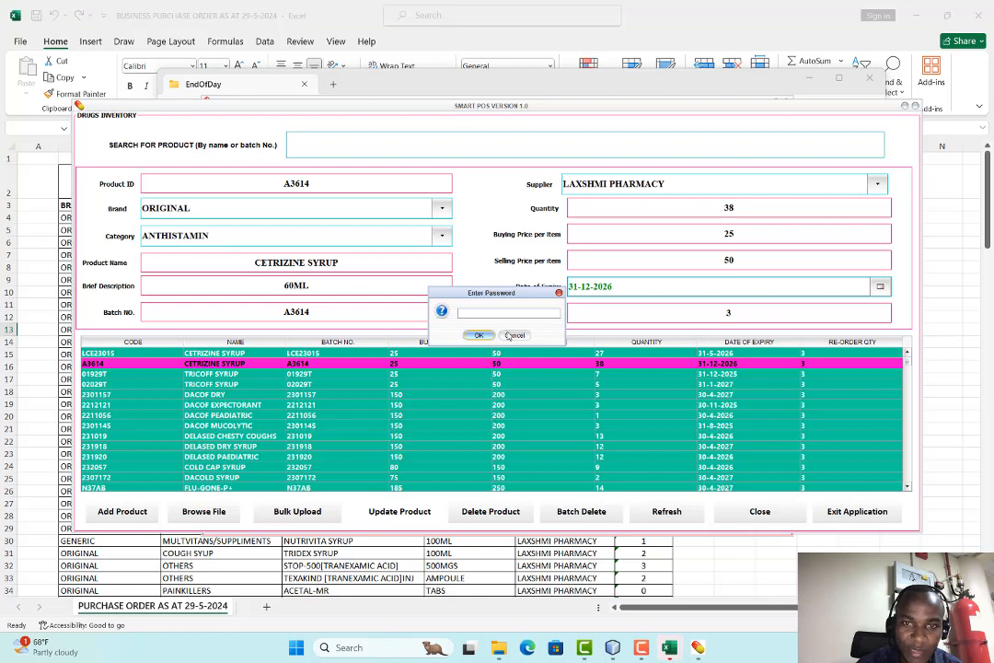
text(•••••••)
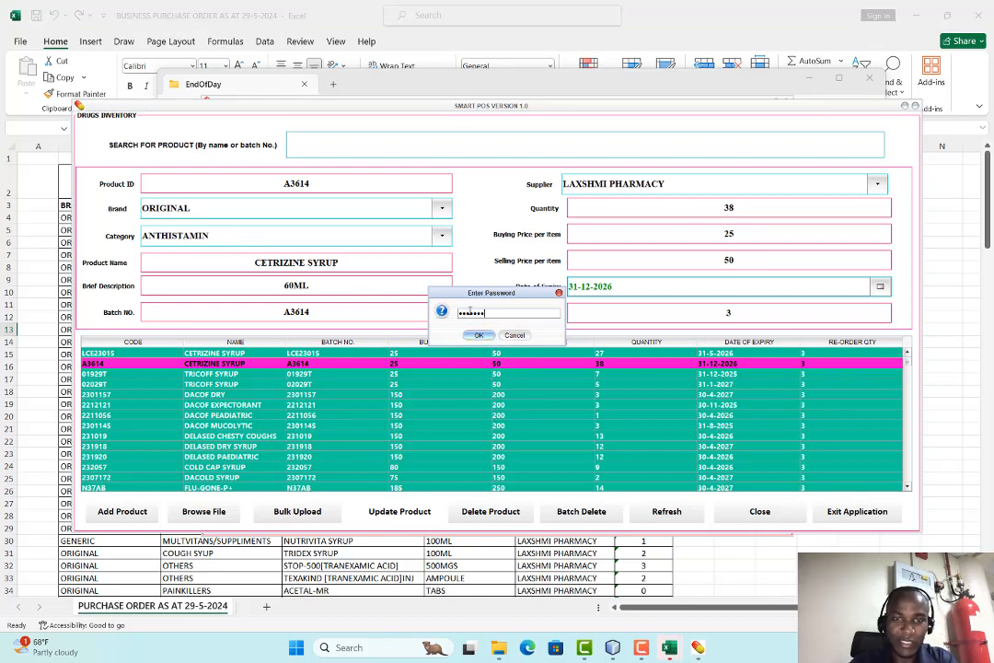
key(Return)
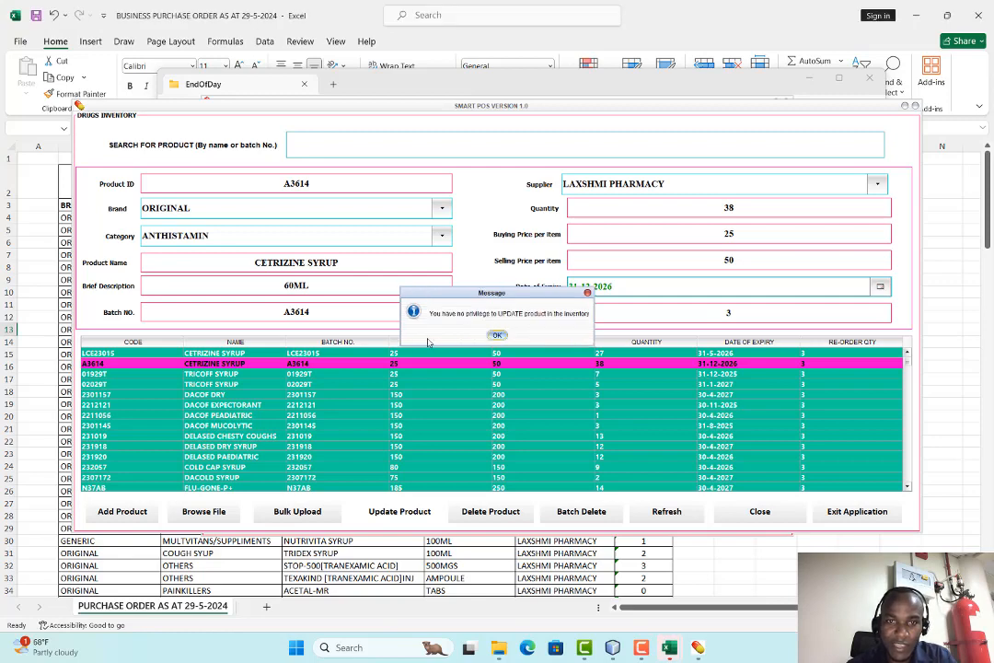
click(496, 335)
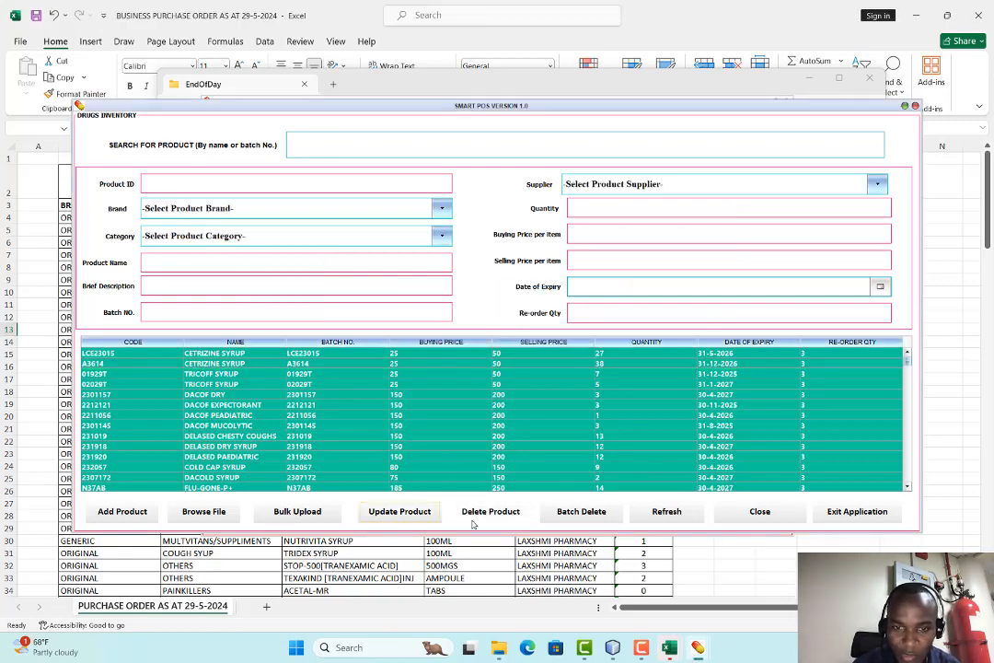
click(755, 511)
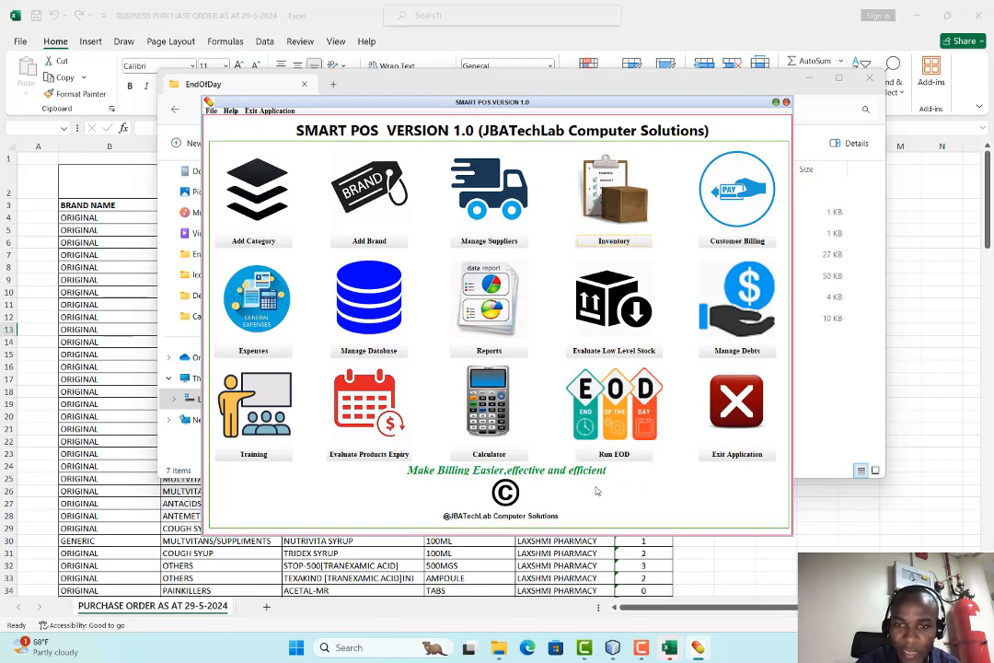
click(722, 451)
Quit Smart POS and review the end-of-day files in the EndOfDay folder
click(481, 337)
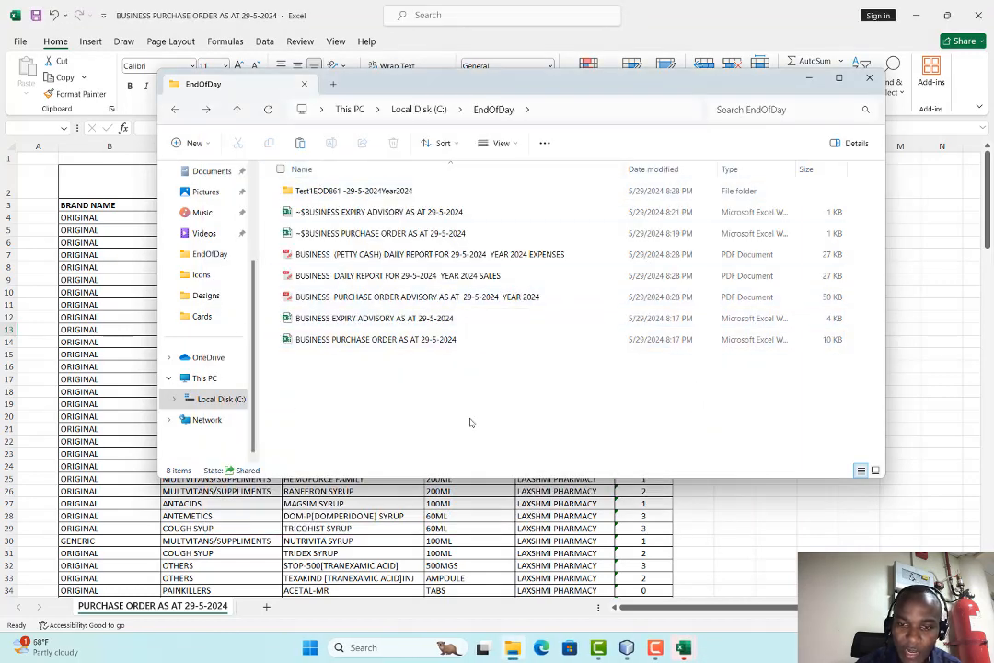
click(656, 647)
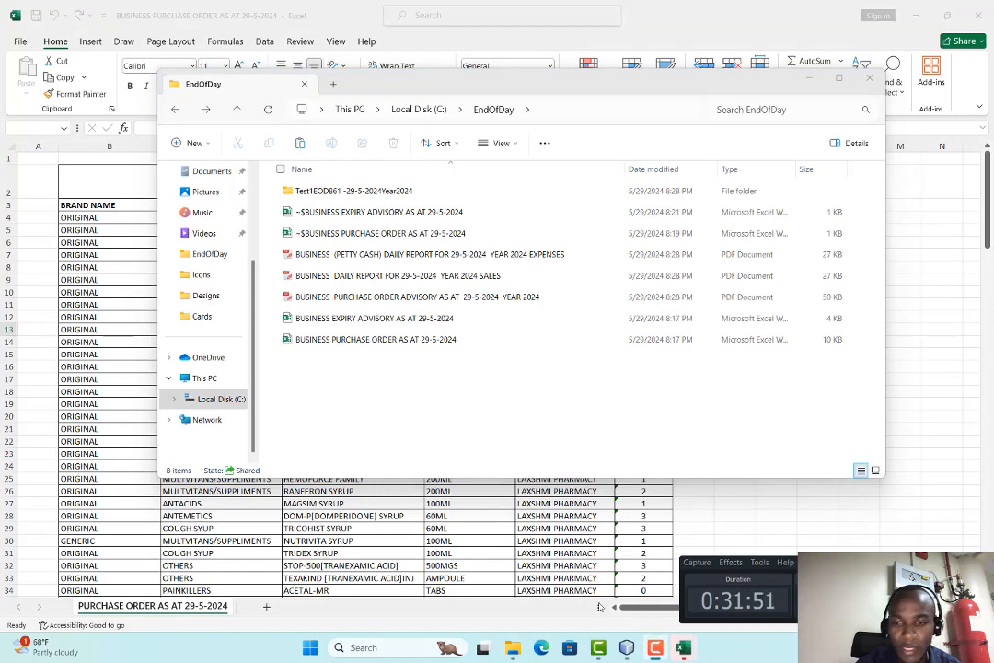
drag(897, 562, 880, 515)
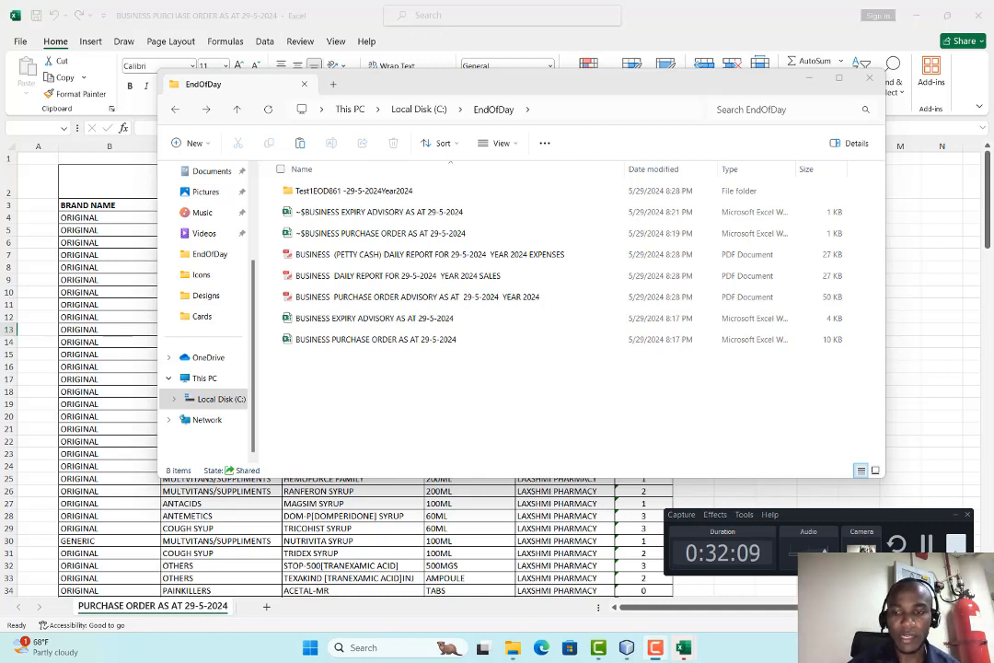
Navigate to the Cards folder under Desktop > Designs
click(378, 647)
text(ord)
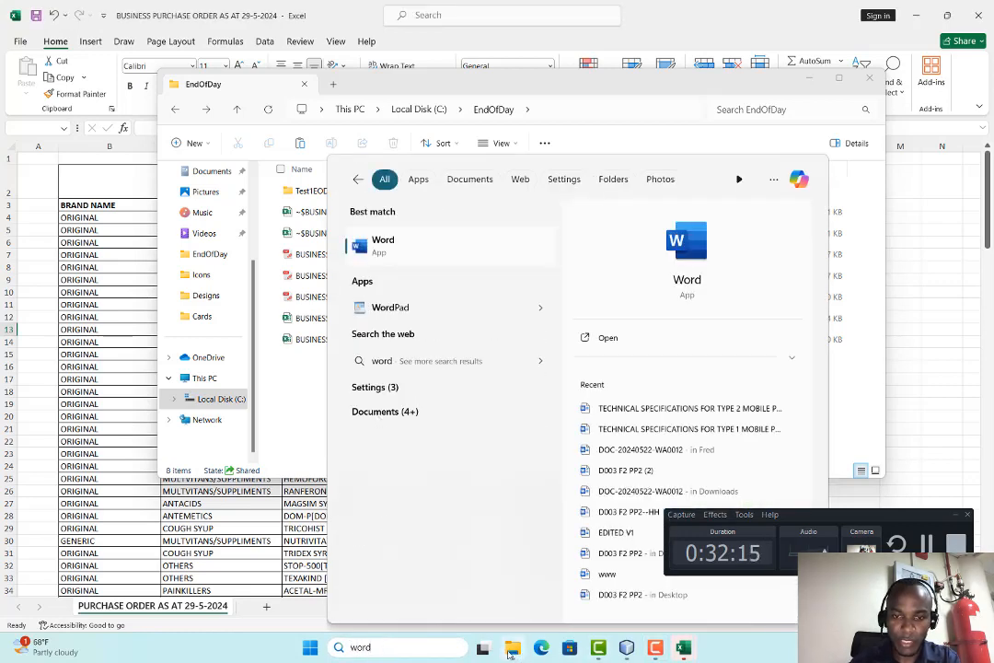
key(Return)
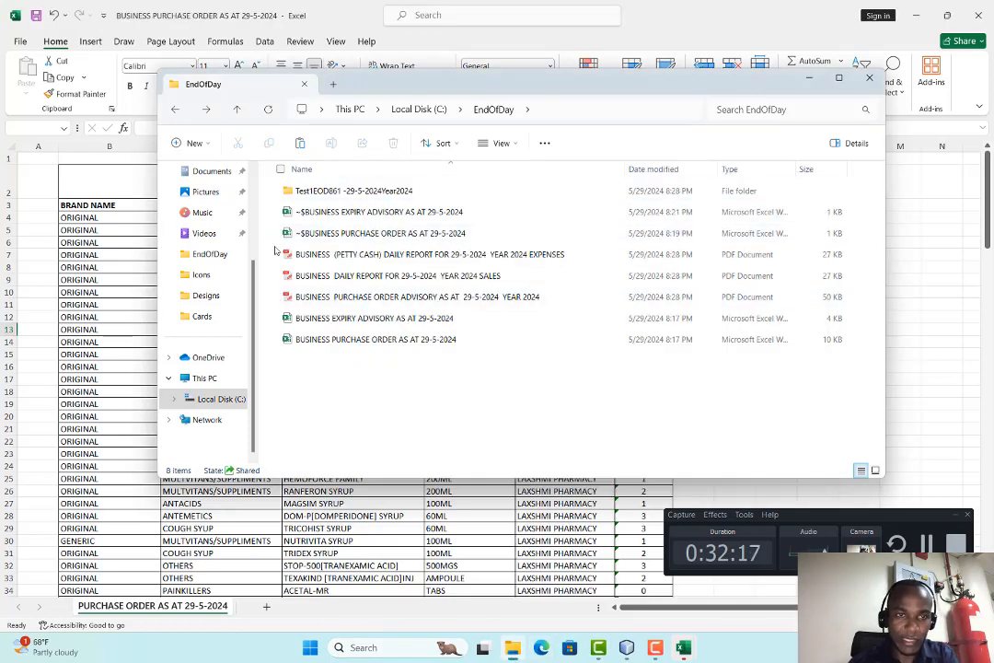
scroll(221, 239, up, 3)
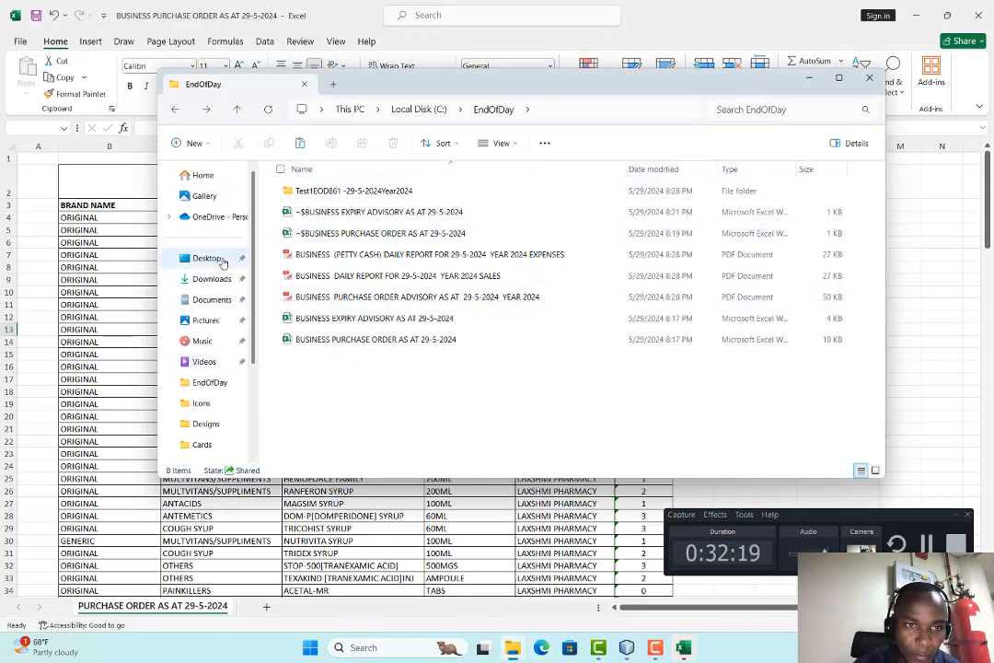
click(206, 258)
double_click(521, 221)
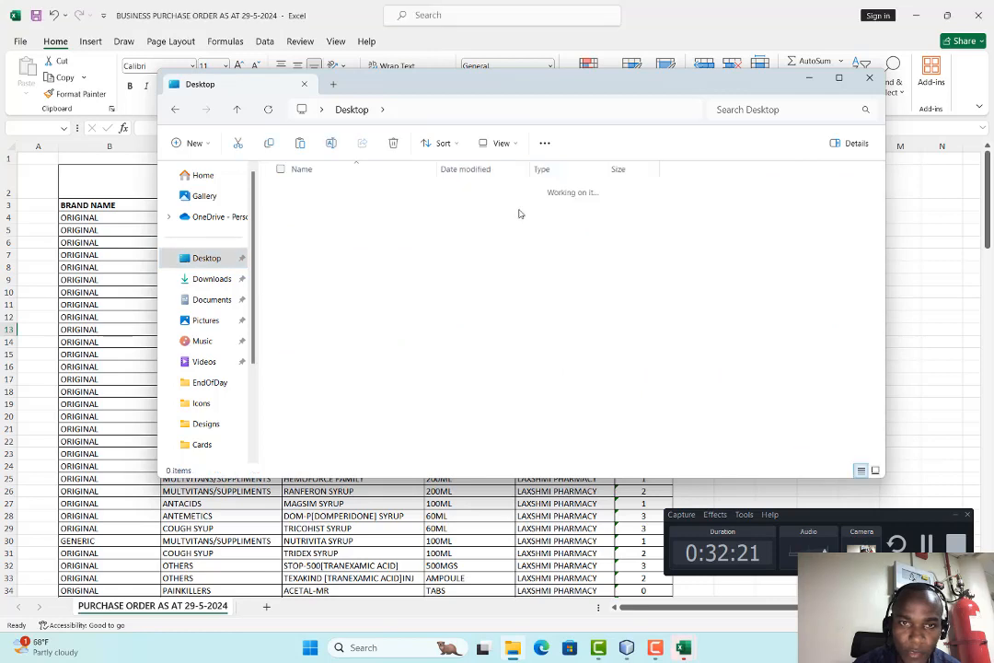
double_click(304, 204)
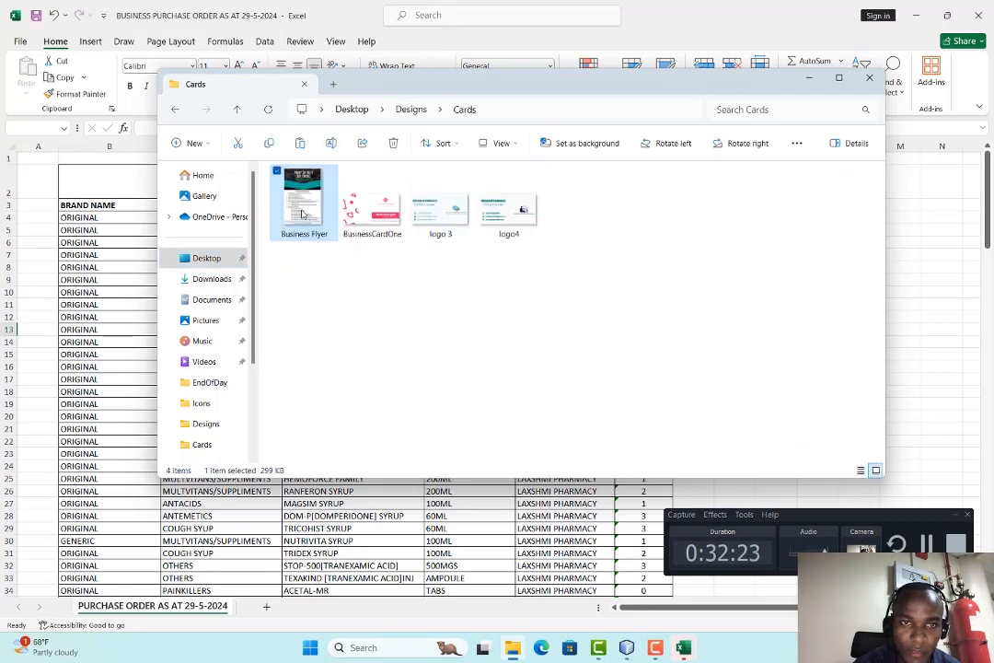
View Business Flyer in Photos, then open the logo 3 business card from Cards
double_click(305, 206)
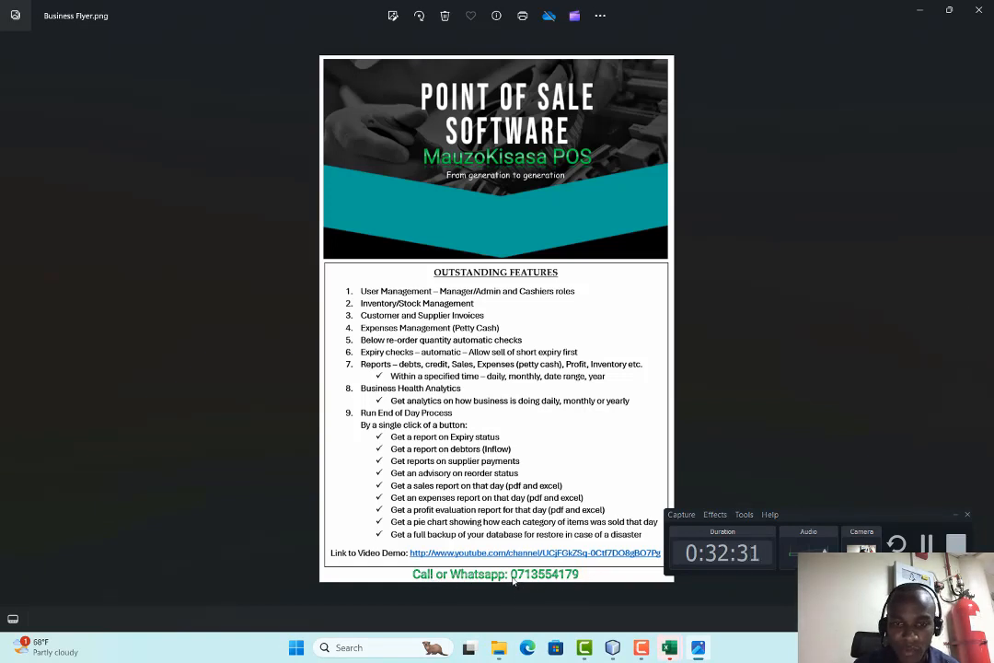
click(499, 648)
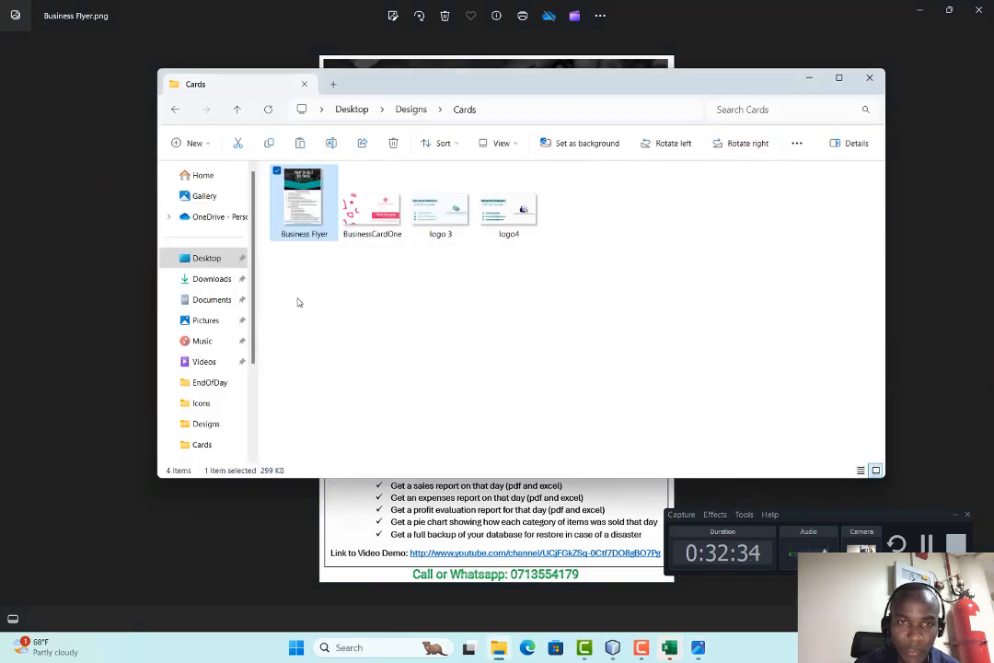
double_click(436, 213)
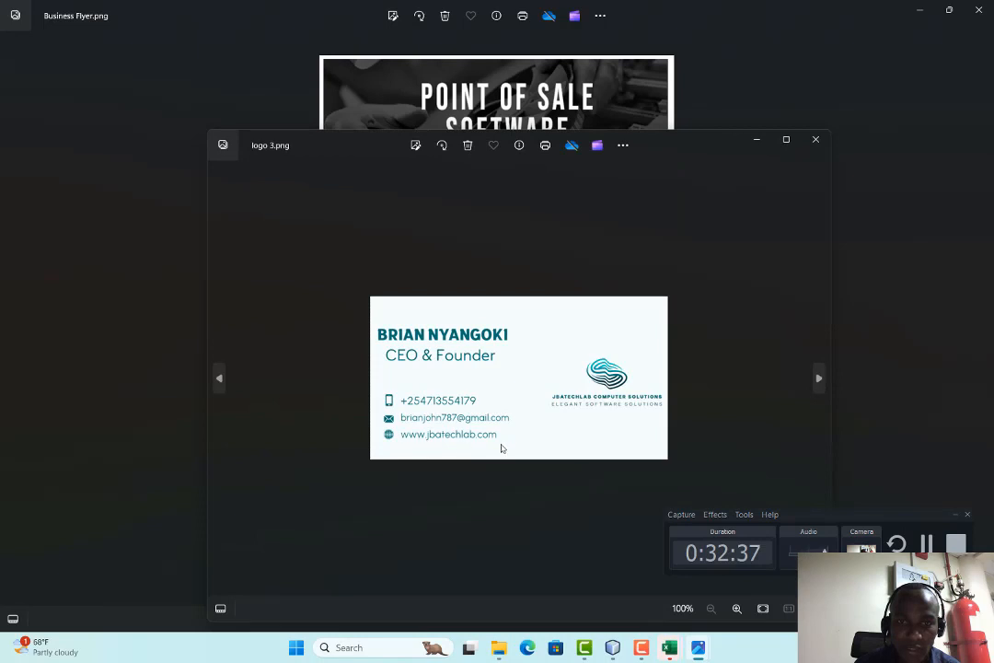